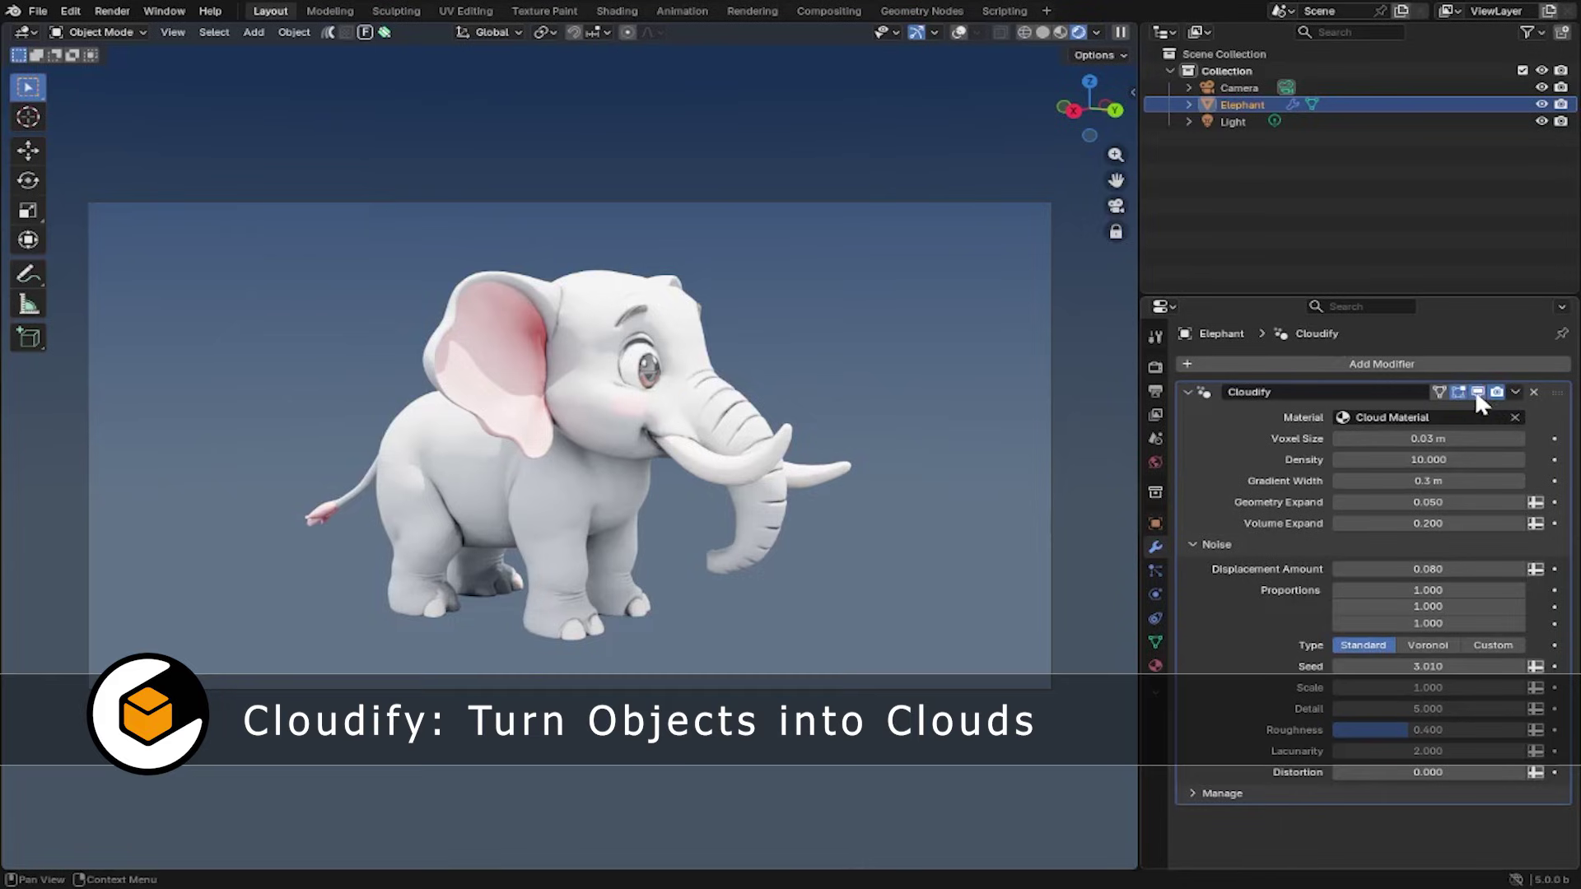
Show the elephant's Cloudify cloud in the viewport and orbit around the result
{"action": "left_click", "coordinate": [1476, 392]}
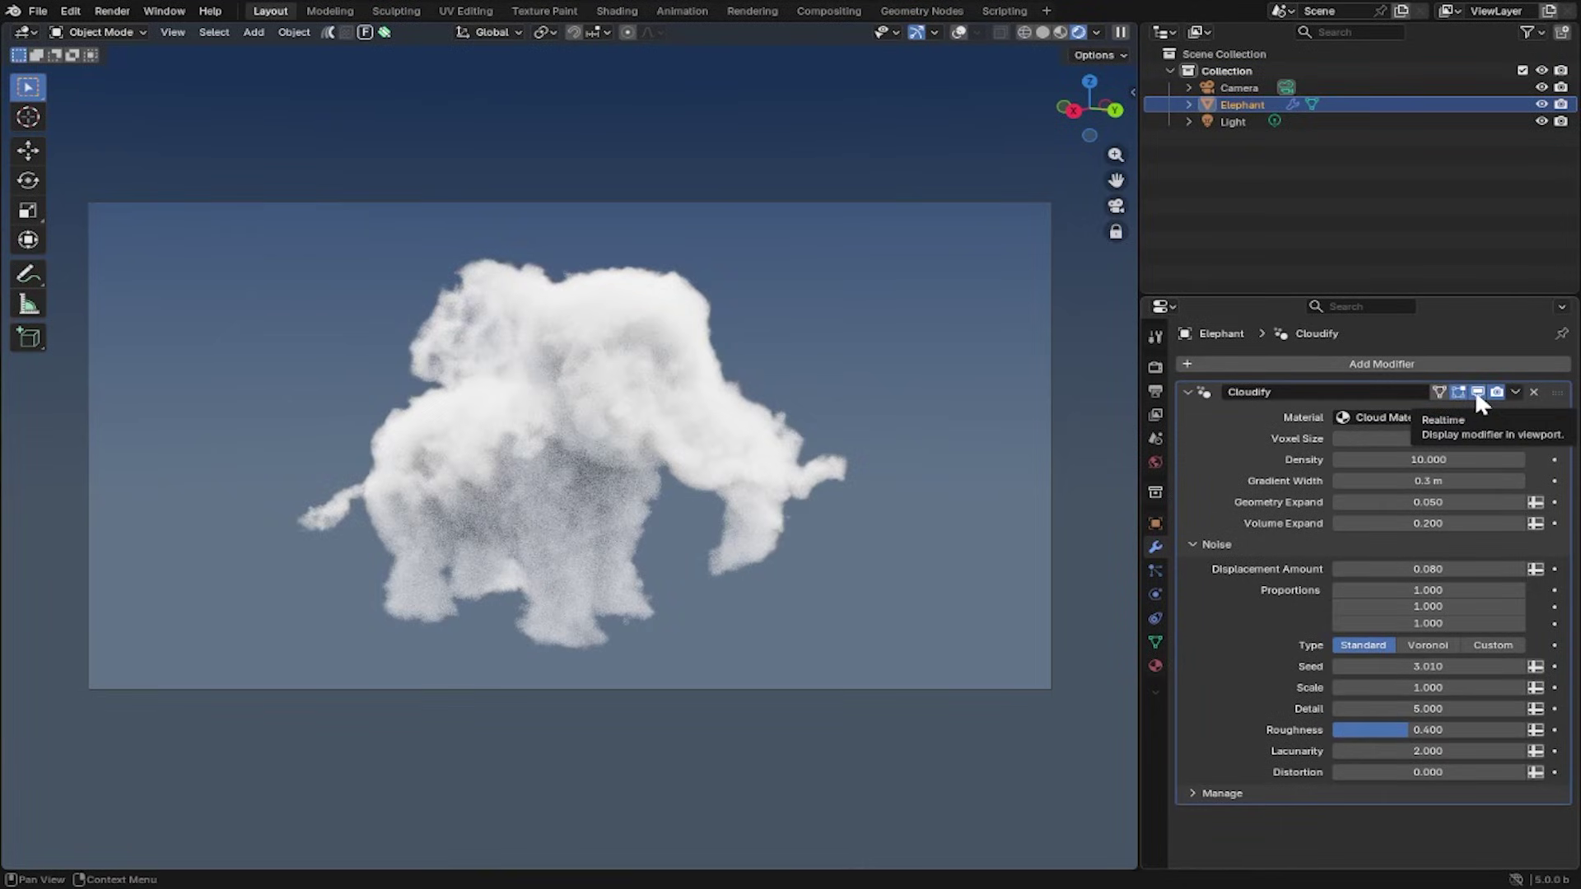
{"action": "middle_click_drag", "start_coordinate": [873, 553], "coordinate": [798, 610]}
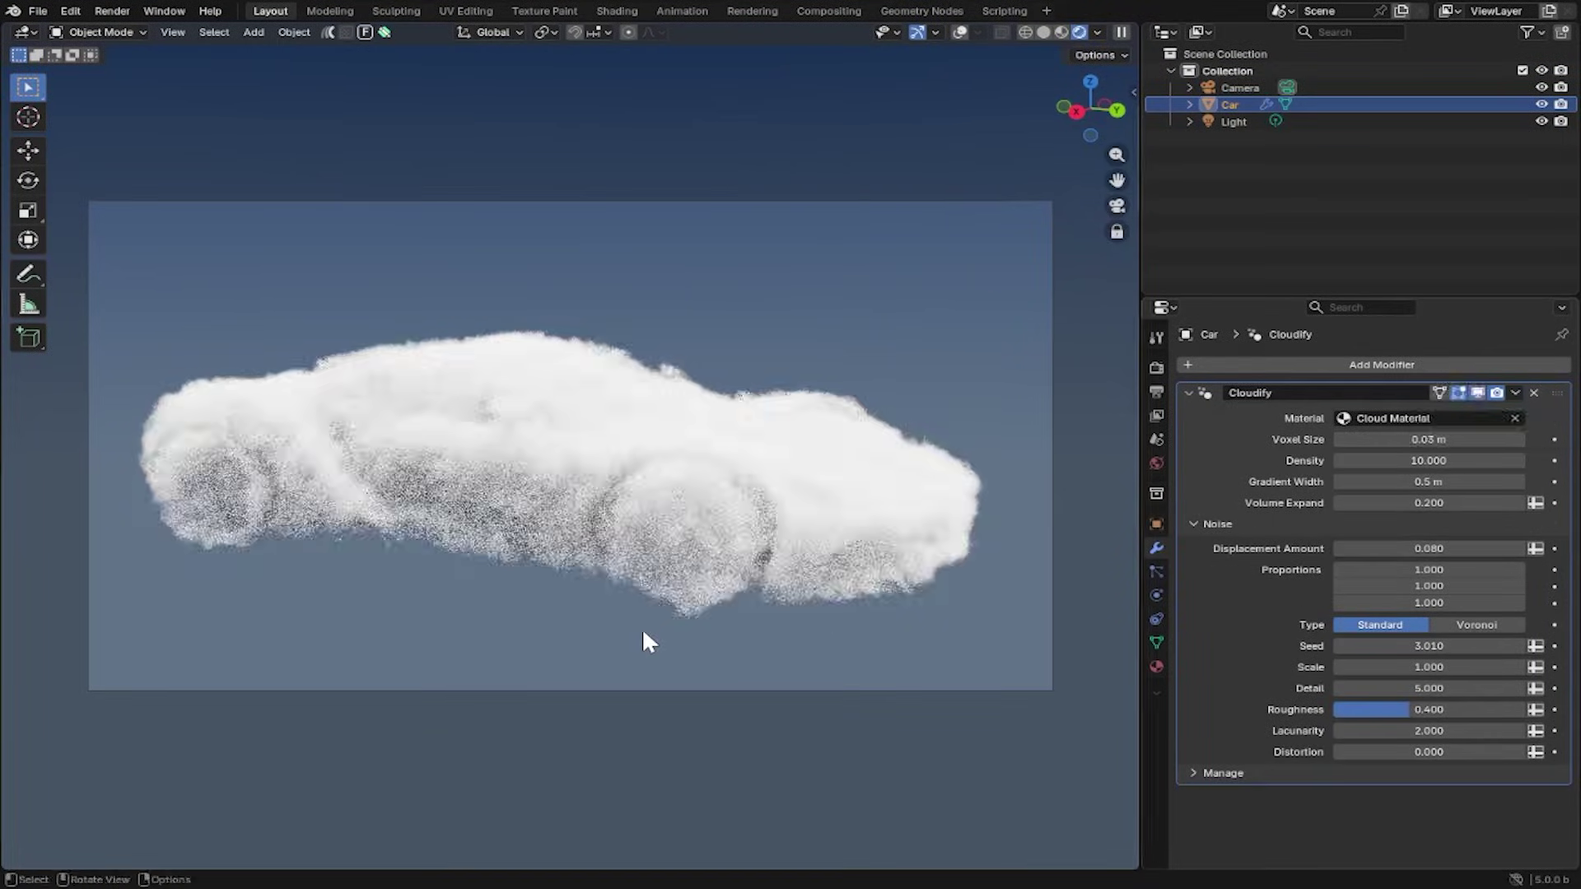
{"action": "middle_click_drag", "start_coordinate": [643, 632], "coordinate": [568, 628]}
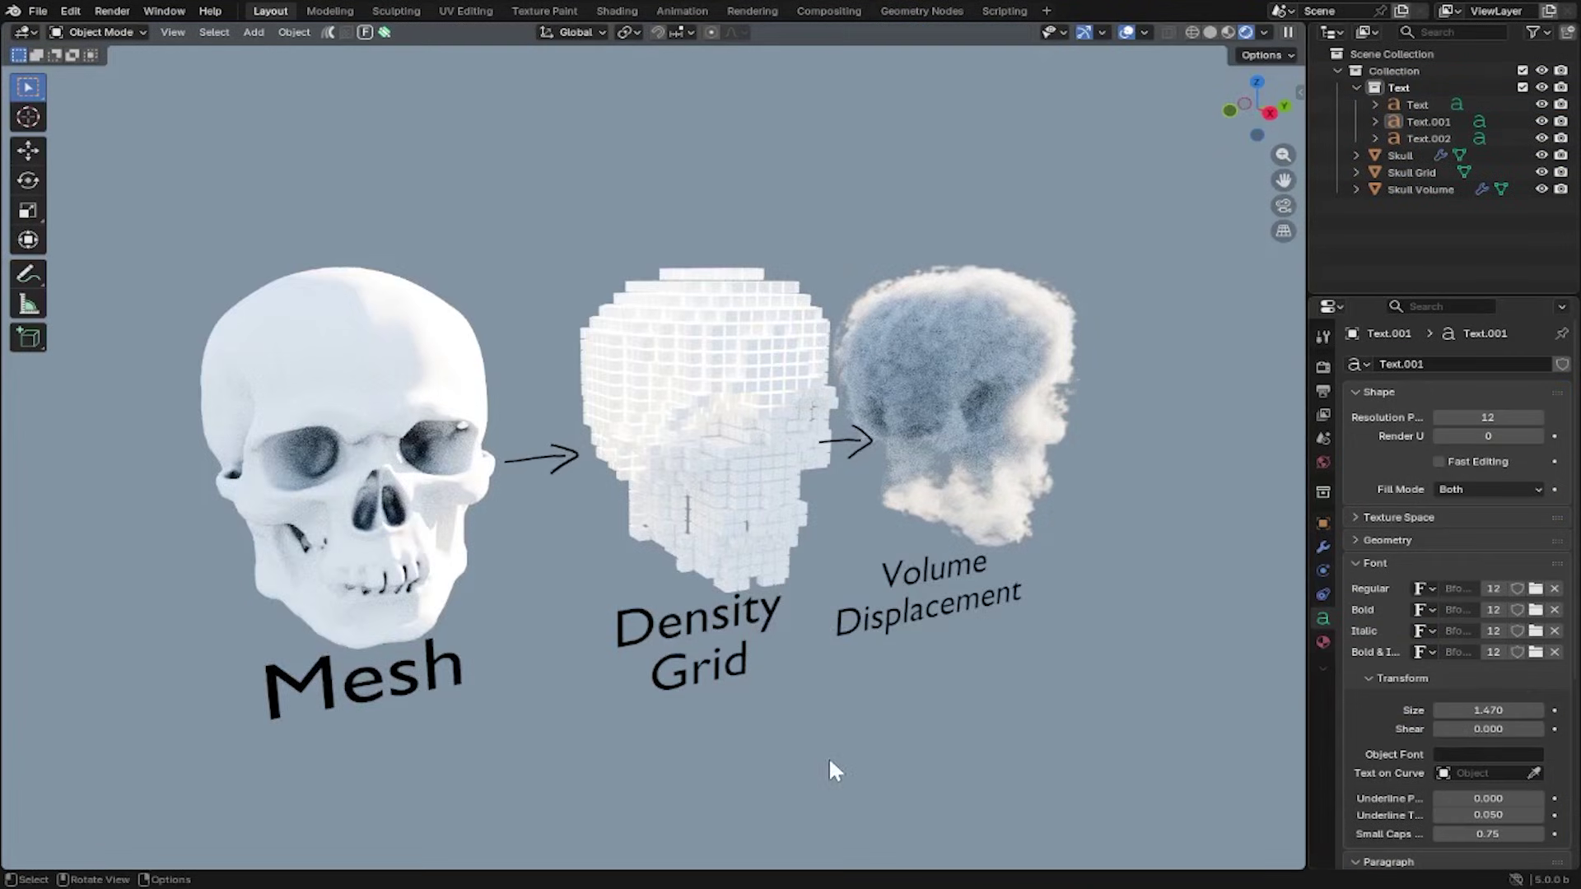
Orbit around the skull mesh-to-volume diagram, then snap to the Right view with Numpad 3
{"action": "mouse_move", "coordinate": [803, 749]}
{"action": "middle_mouse_down"}
{"action": "mouse_move", "coordinate": [758, 730]}
{"action": "mouse_move", "coordinate": [792, 740]}
{"action": "middle_mouse_up"}
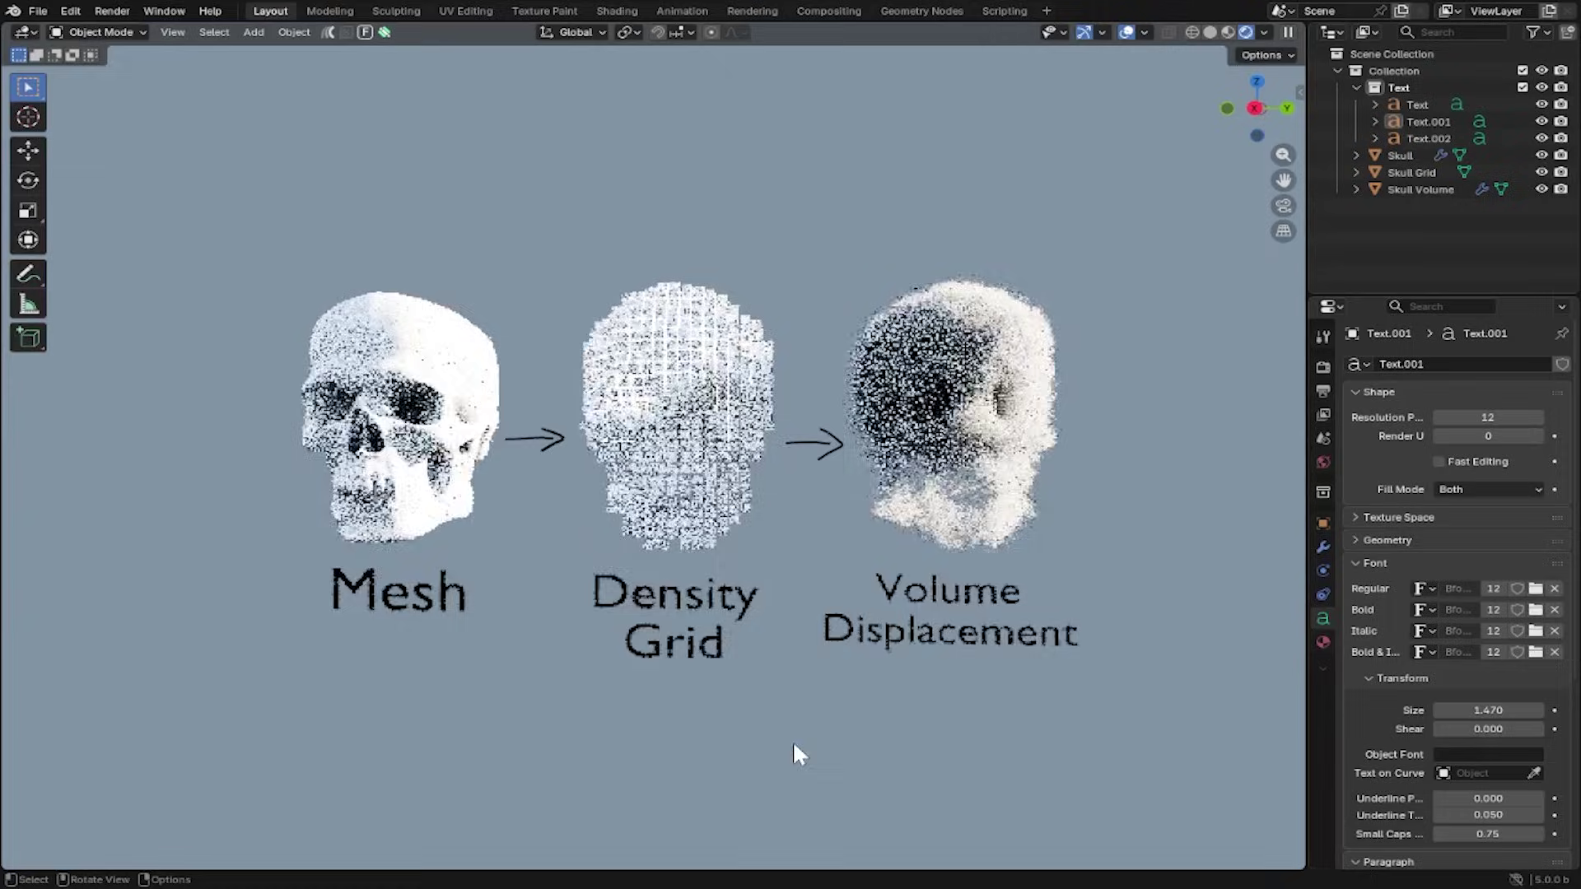
{"action": "mouse_move", "coordinate": [897, 744]}
{"action": "middle_mouse_down"}
{"action": "mouse_move", "coordinate": [827, 733]}
{"action": "mouse_move", "coordinate": [886, 731]}
{"action": "middle_mouse_up"}
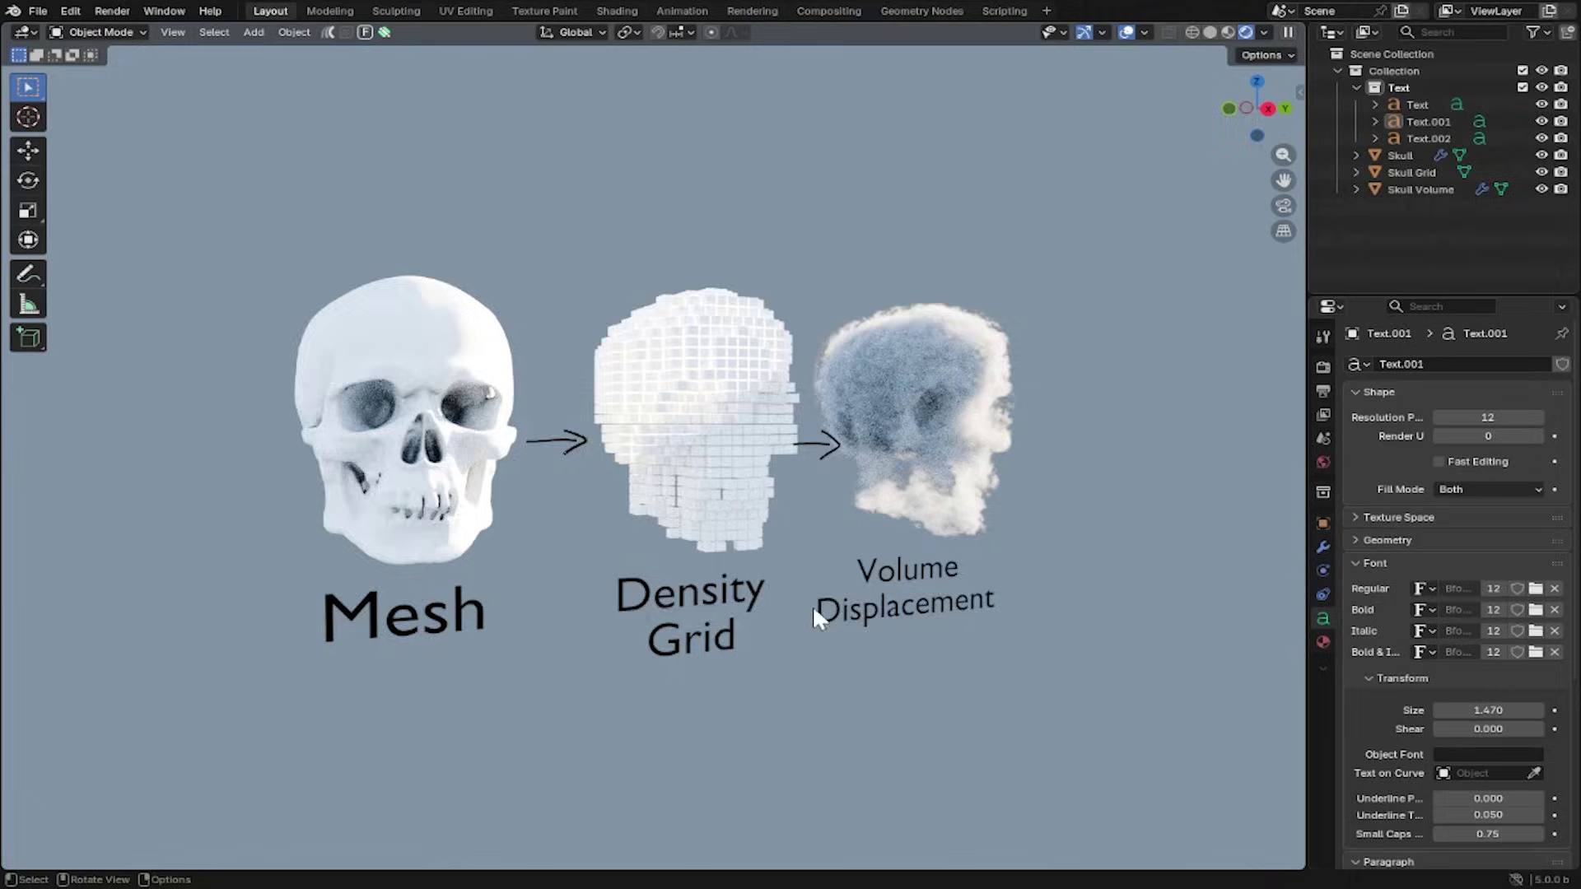
{"action": "middle_click_drag", "start_coordinate": [812, 605], "coordinate": [792, 679]}
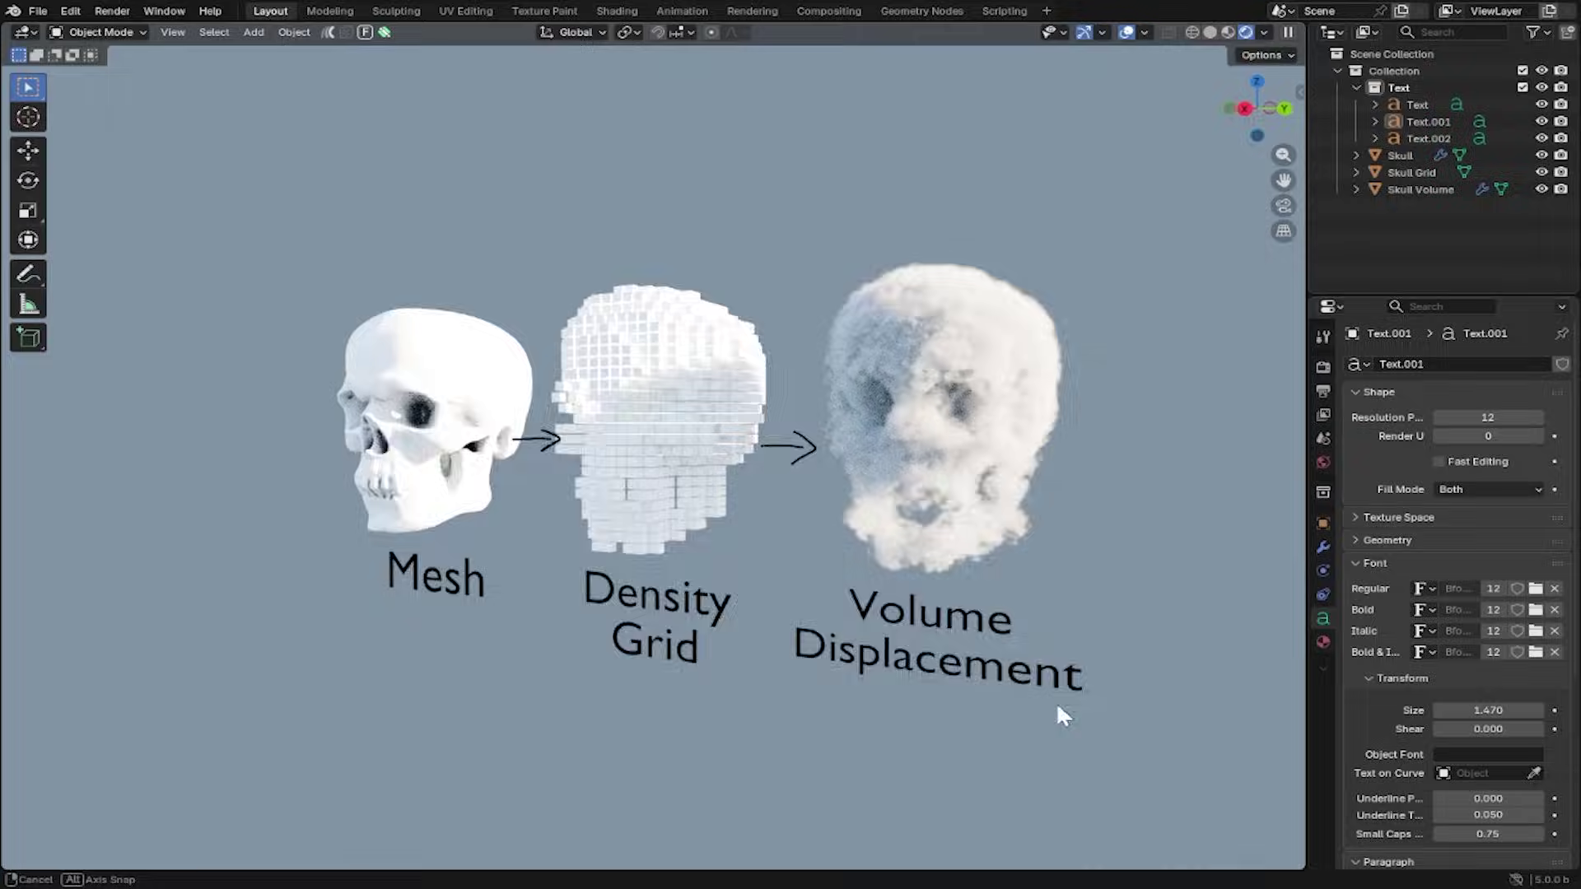
{"action": "key", "text": "KP_3"}
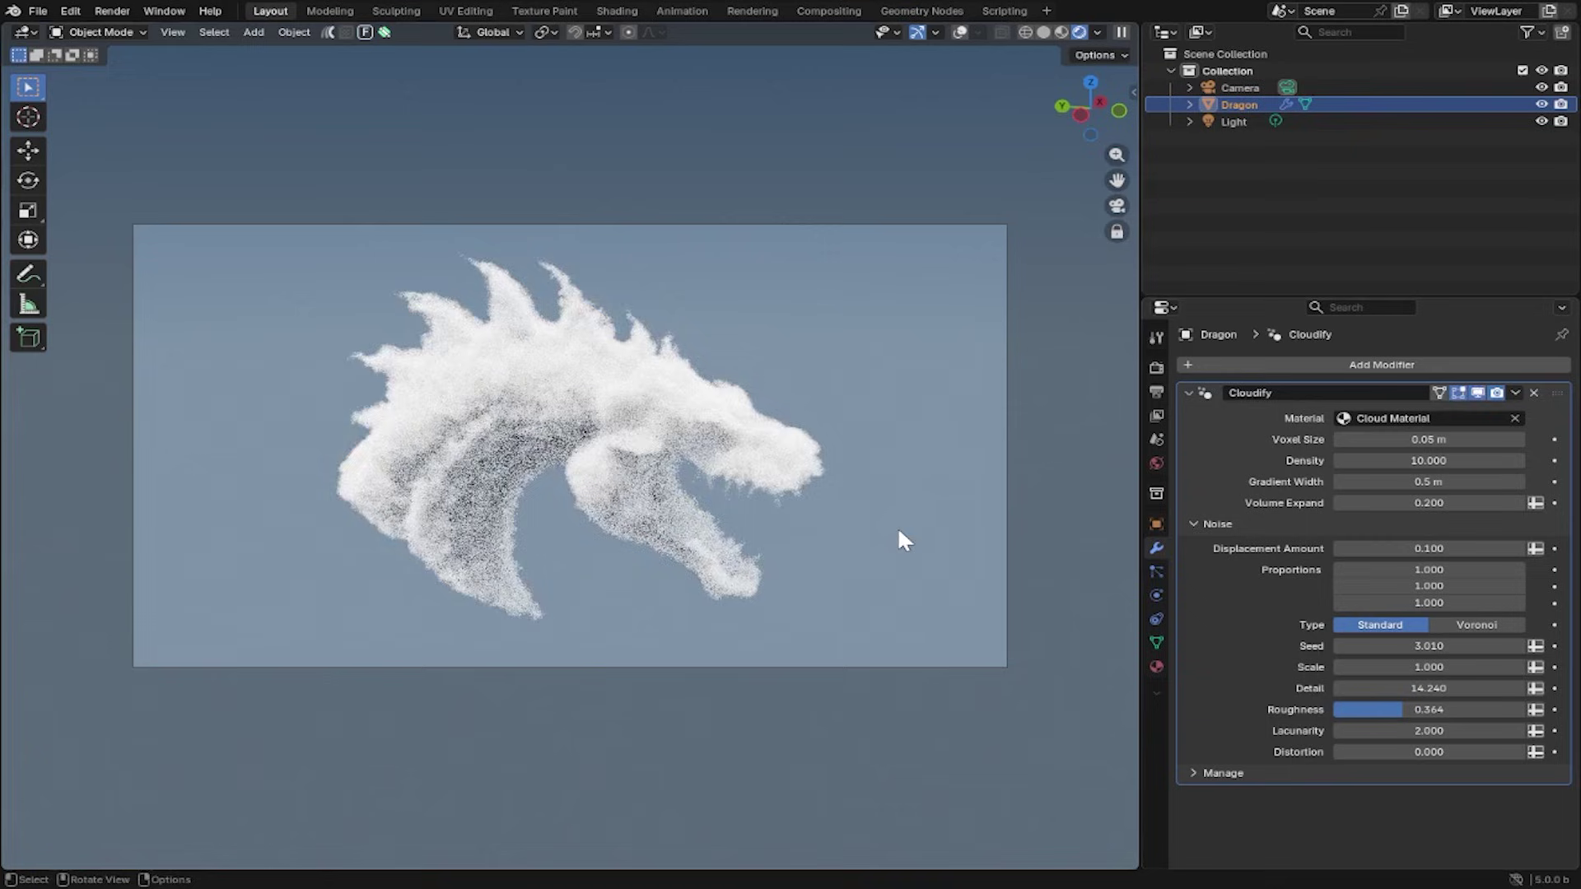
Orbit the view around the dragon head cloud
{"action": "middle_click_drag", "start_coordinate": [909, 522], "coordinate": [754, 540]}
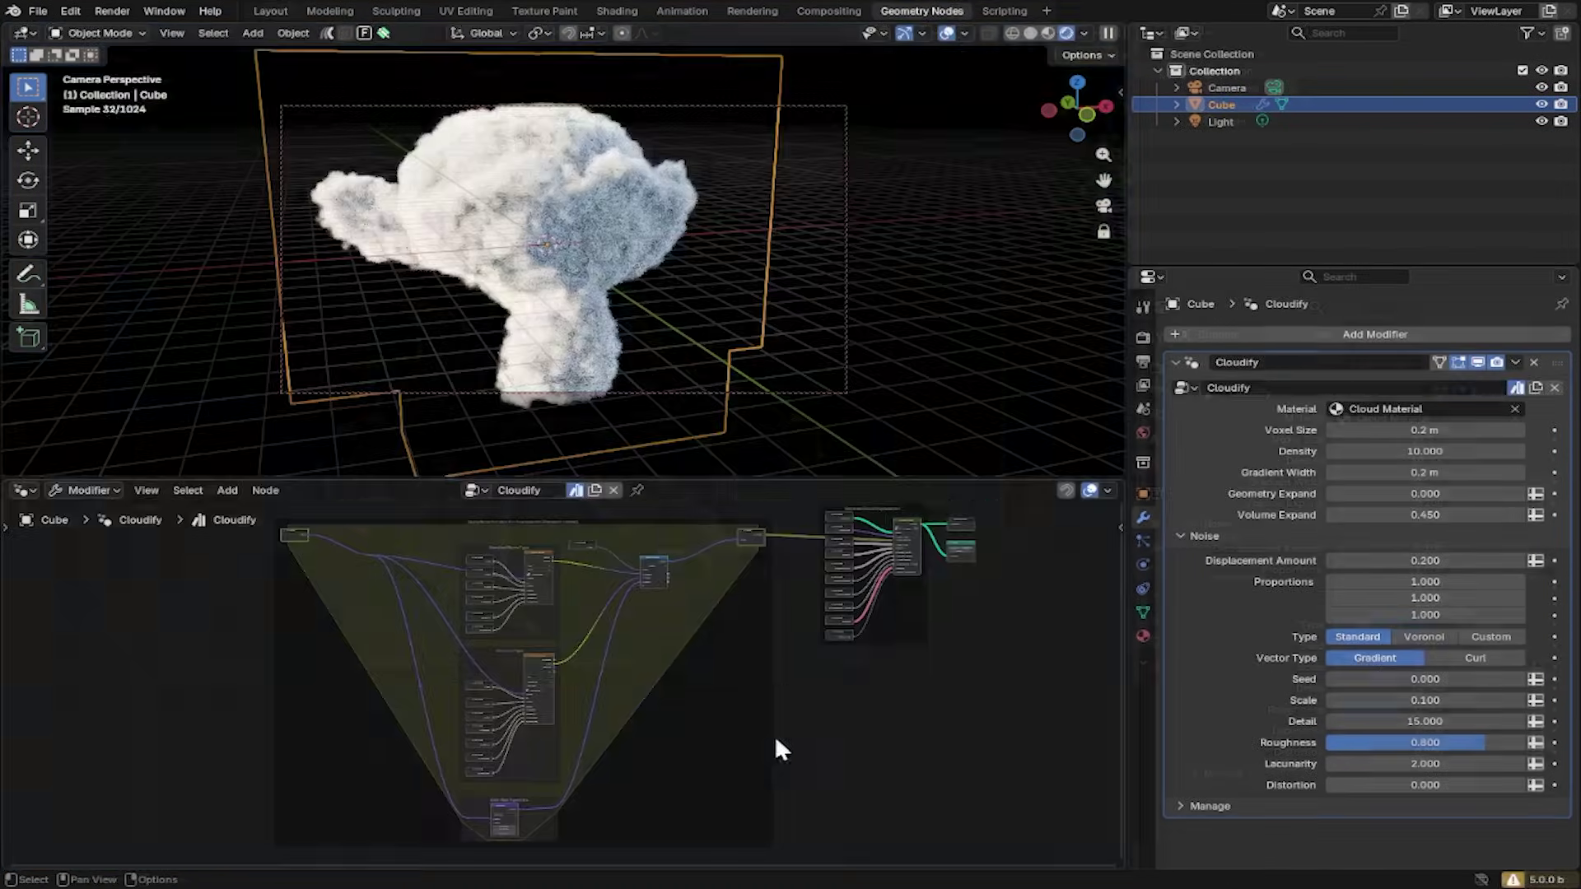
Inspect the Cloudify noise node groups, then change the Noise Type from Standard to Custom
{"action": "middle_click_drag", "start_coordinate": [776, 745], "coordinate": [852, 638]}
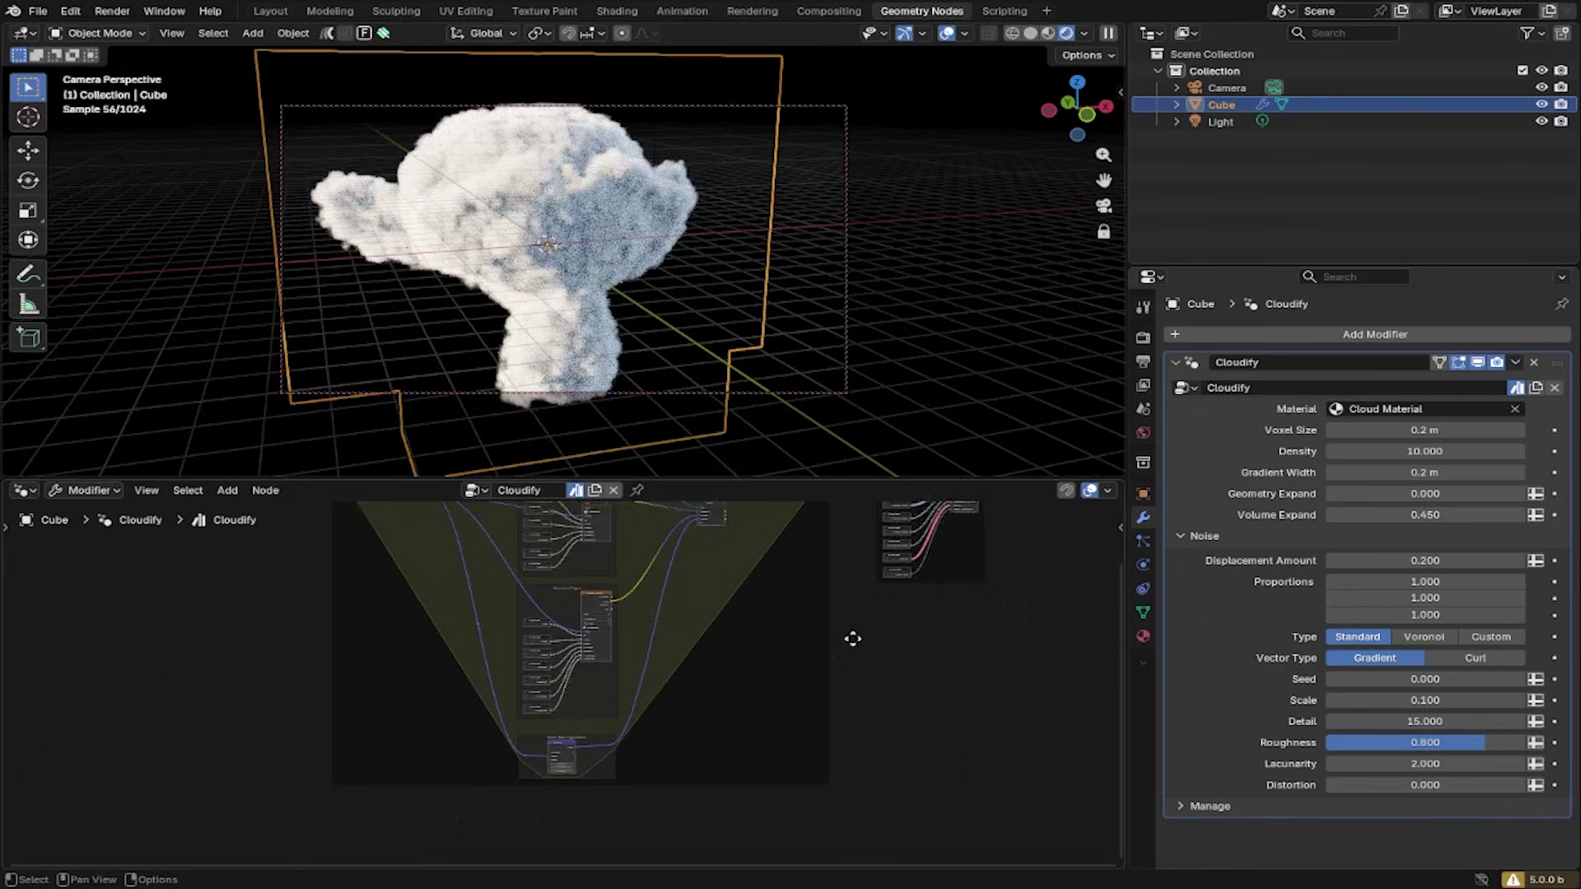
{"action": "scroll", "coordinate": [700, 688], "scroll_direction": "up", "scroll_amount": 4}
{"action": "middle_click_drag", "start_coordinate": [667, 826], "coordinate": [688, 742]}
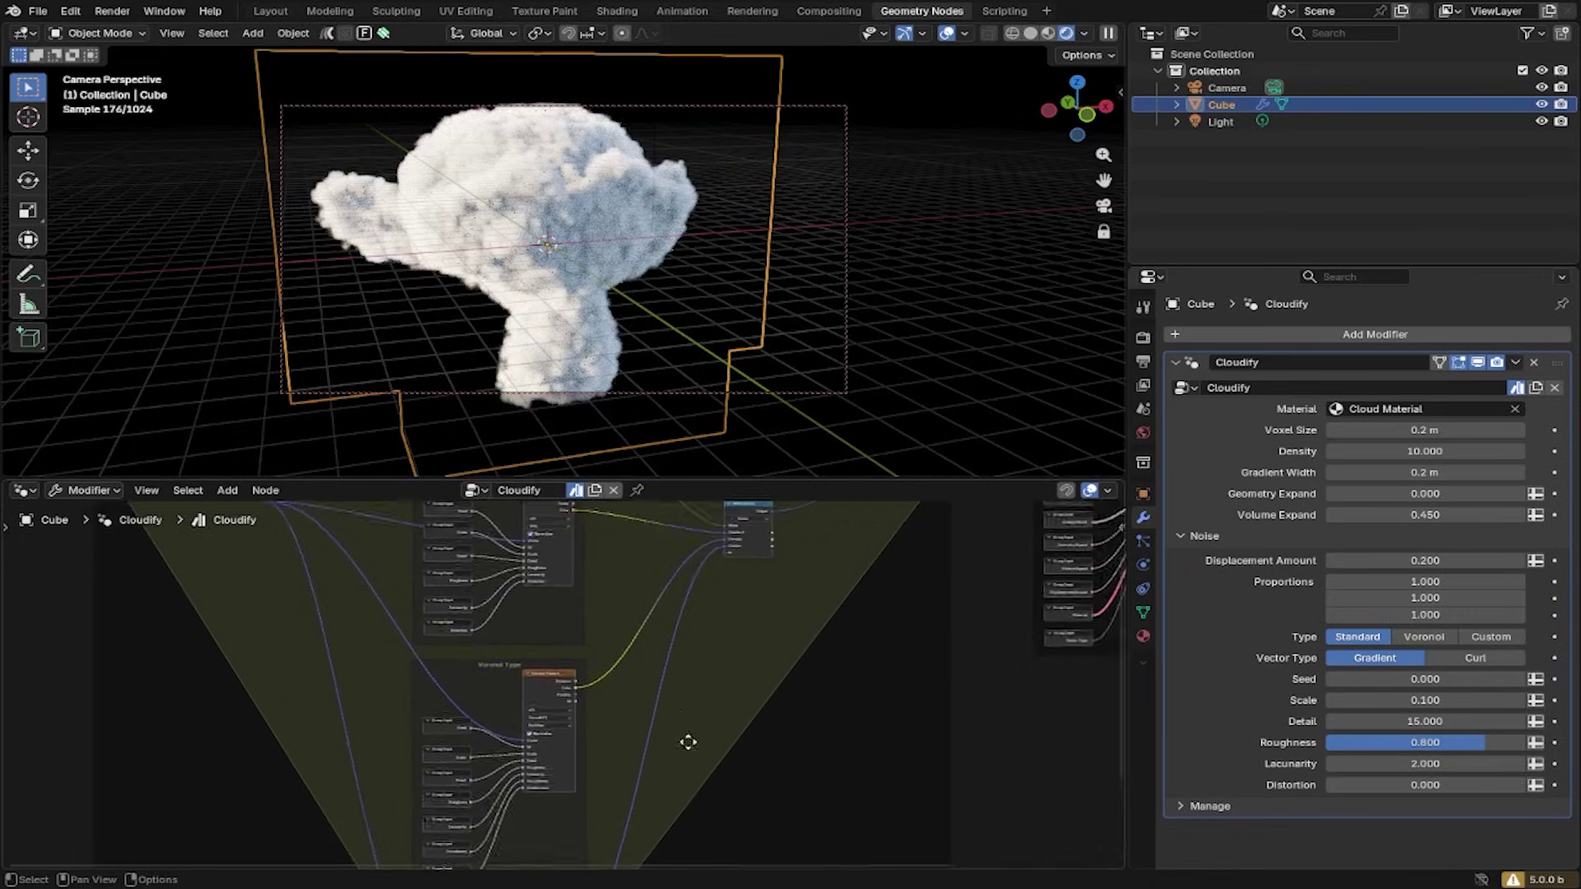
{"action": "scroll", "coordinate": [565, 621], "scroll_direction": "up", "scroll_amount": 6}
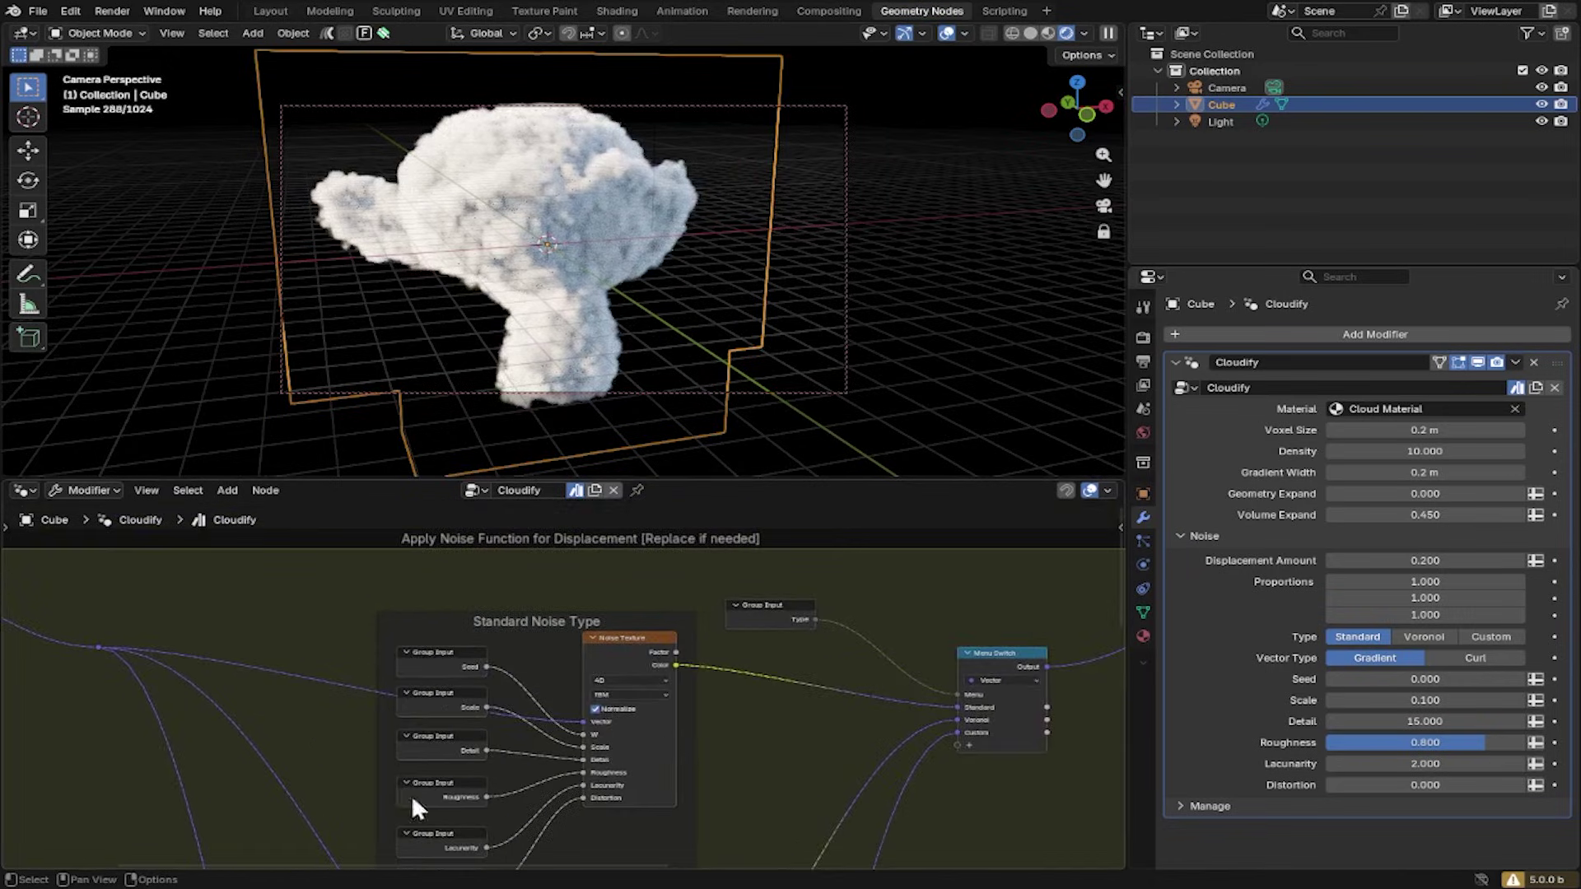
{"action": "middle_click_drag", "start_coordinate": [748, 778], "coordinate": [457, 762]}
{"action": "middle_click_drag", "start_coordinate": [718, 636], "coordinate": [190, 692]}
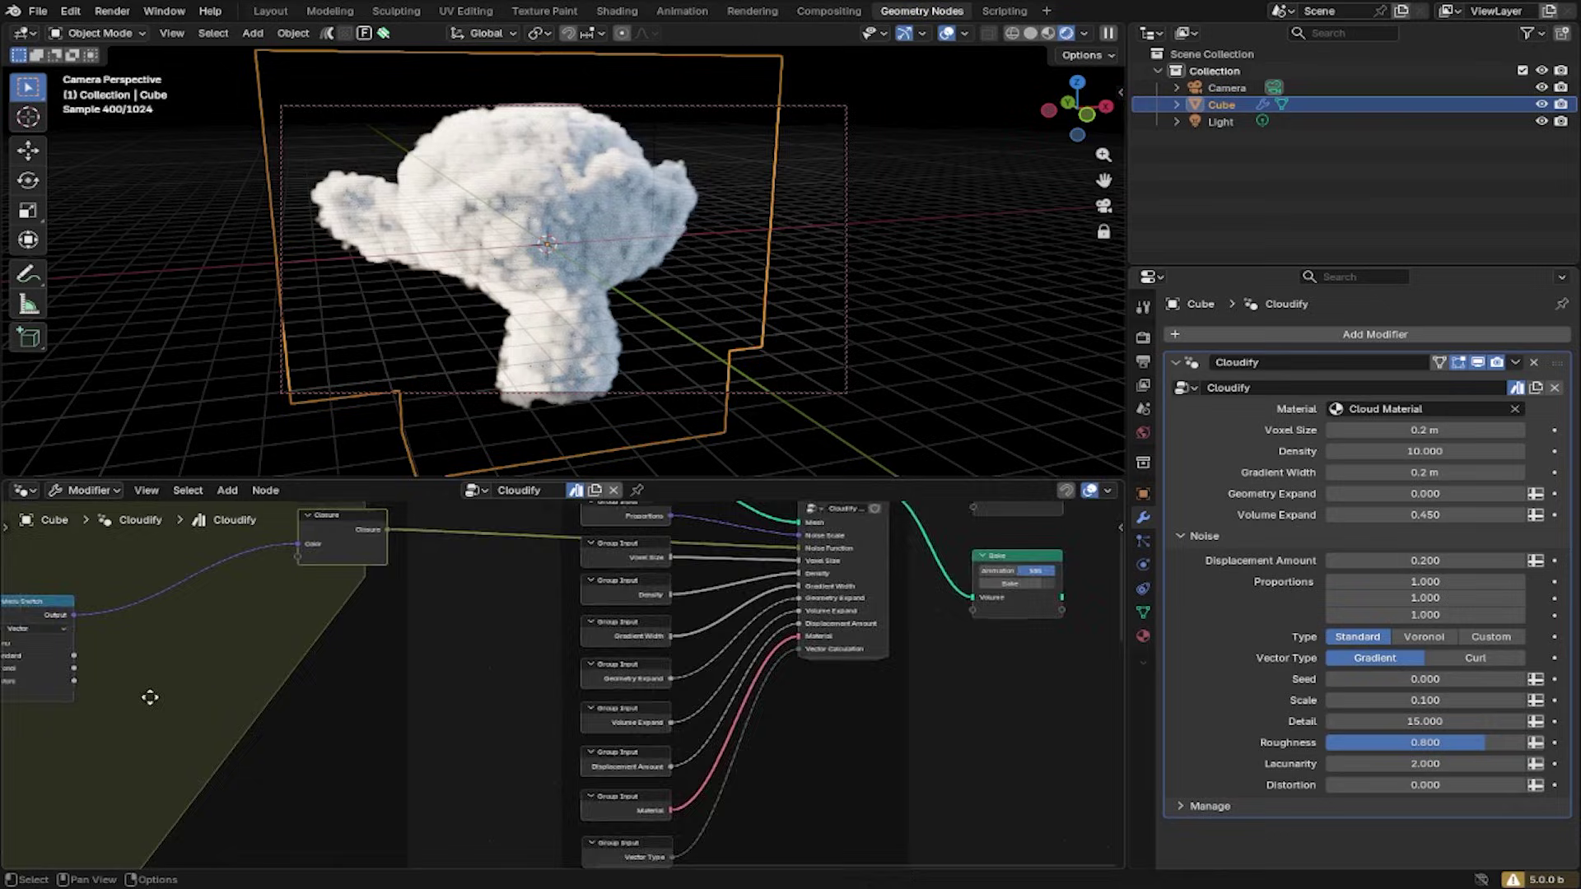
{"action": "scroll", "coordinate": [321, 772], "scroll_direction": "down", "scroll_amount": 3}
{"action": "scroll", "coordinate": [618, 659], "scroll_direction": "up", "scroll_amount": 4}
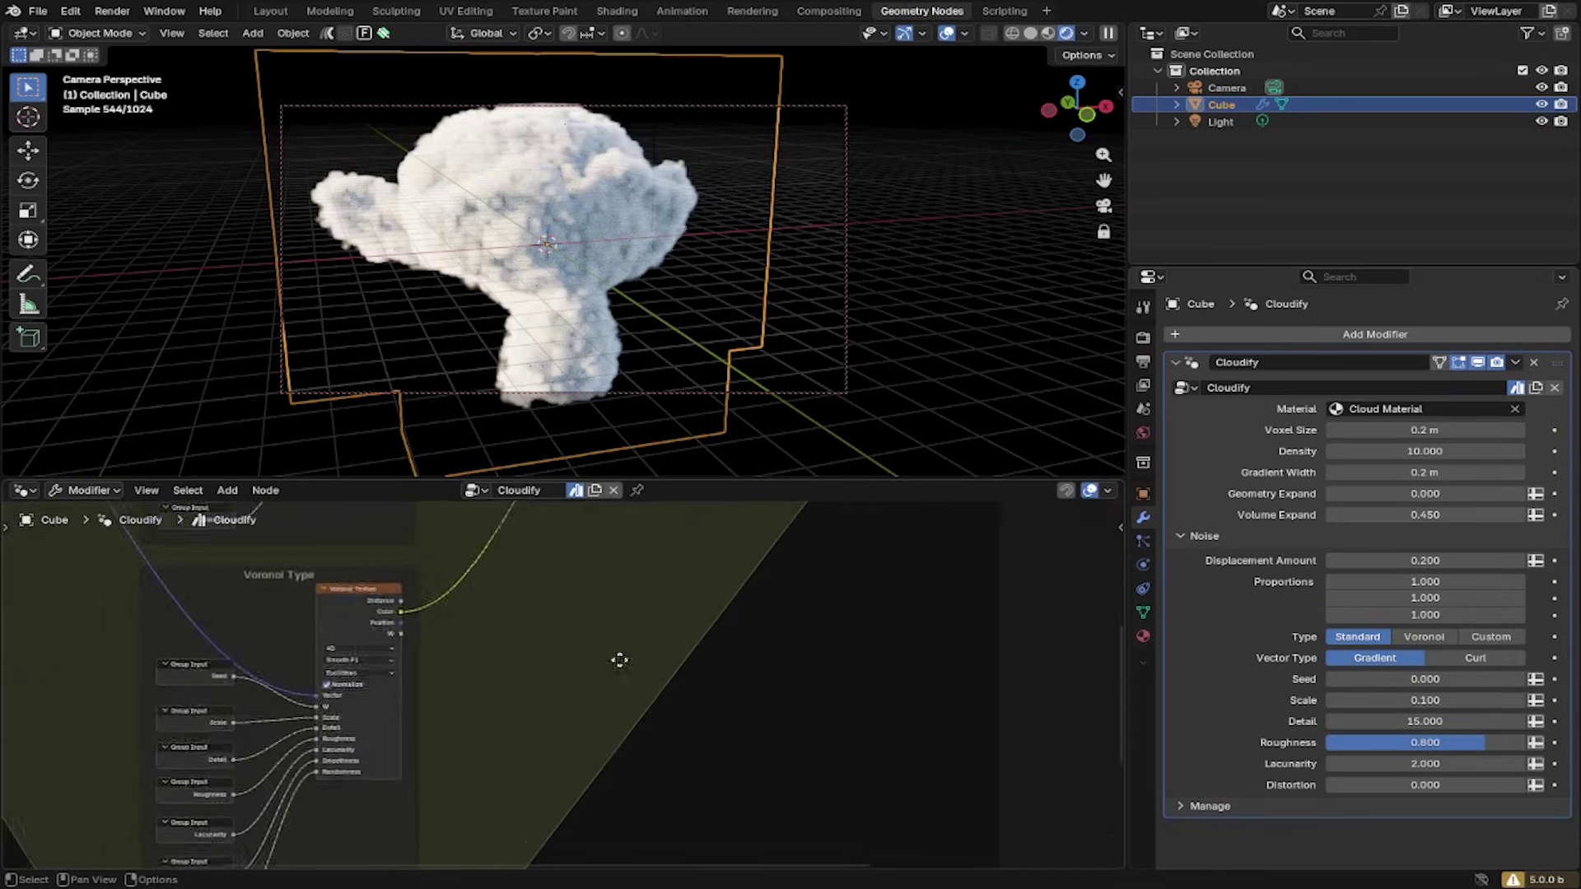
{"action": "middle_click_drag", "start_coordinate": [734, 733], "coordinate": [715, 573]}
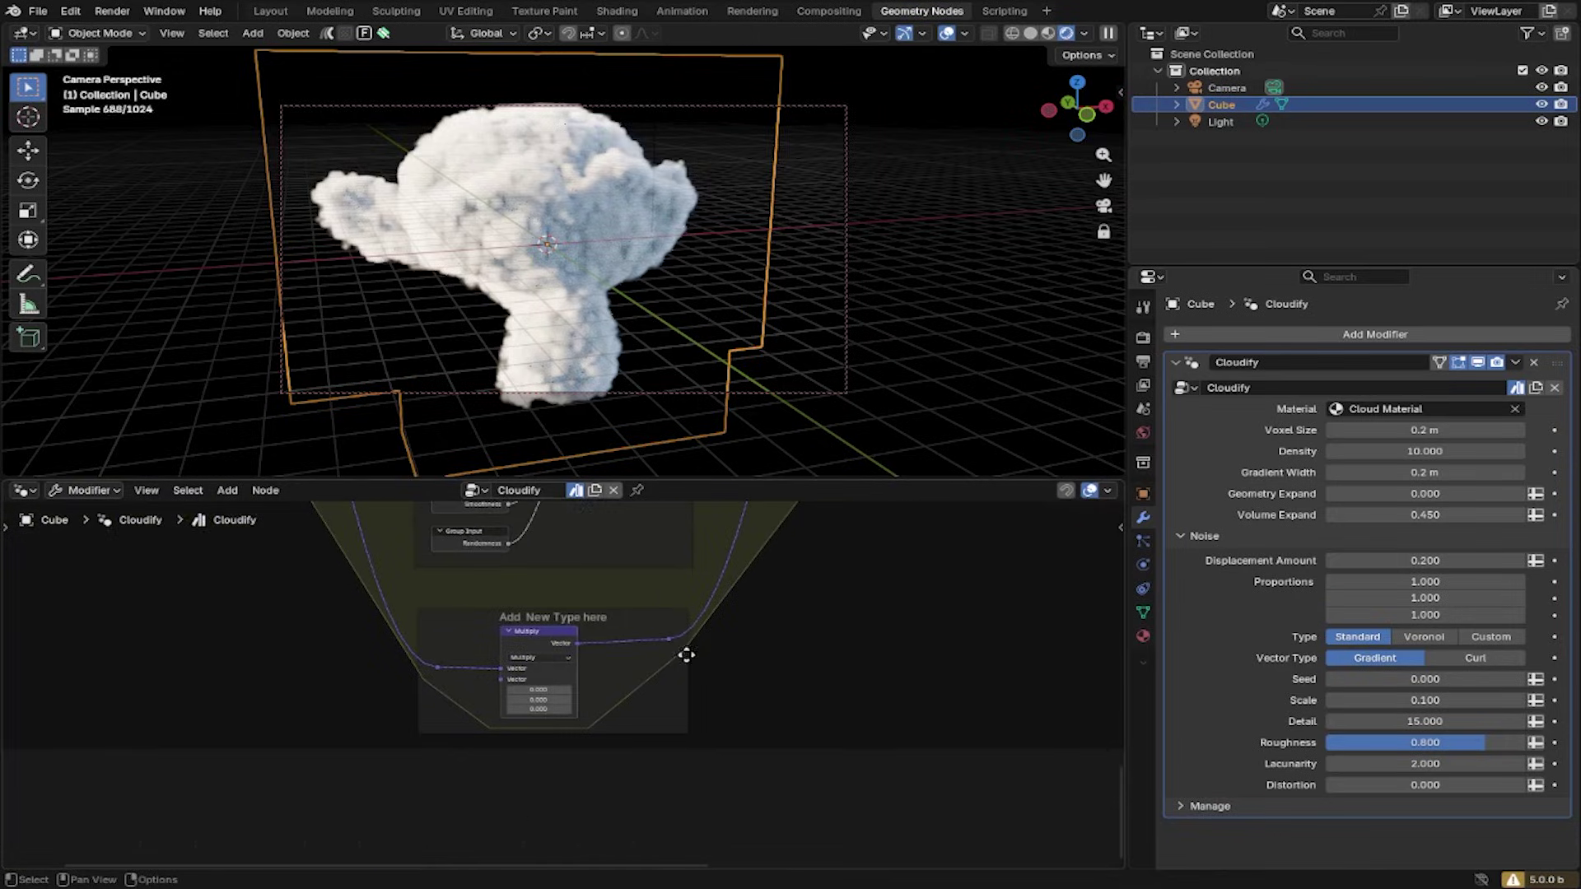
{"action": "left_click", "coordinate": [1508, 639]}
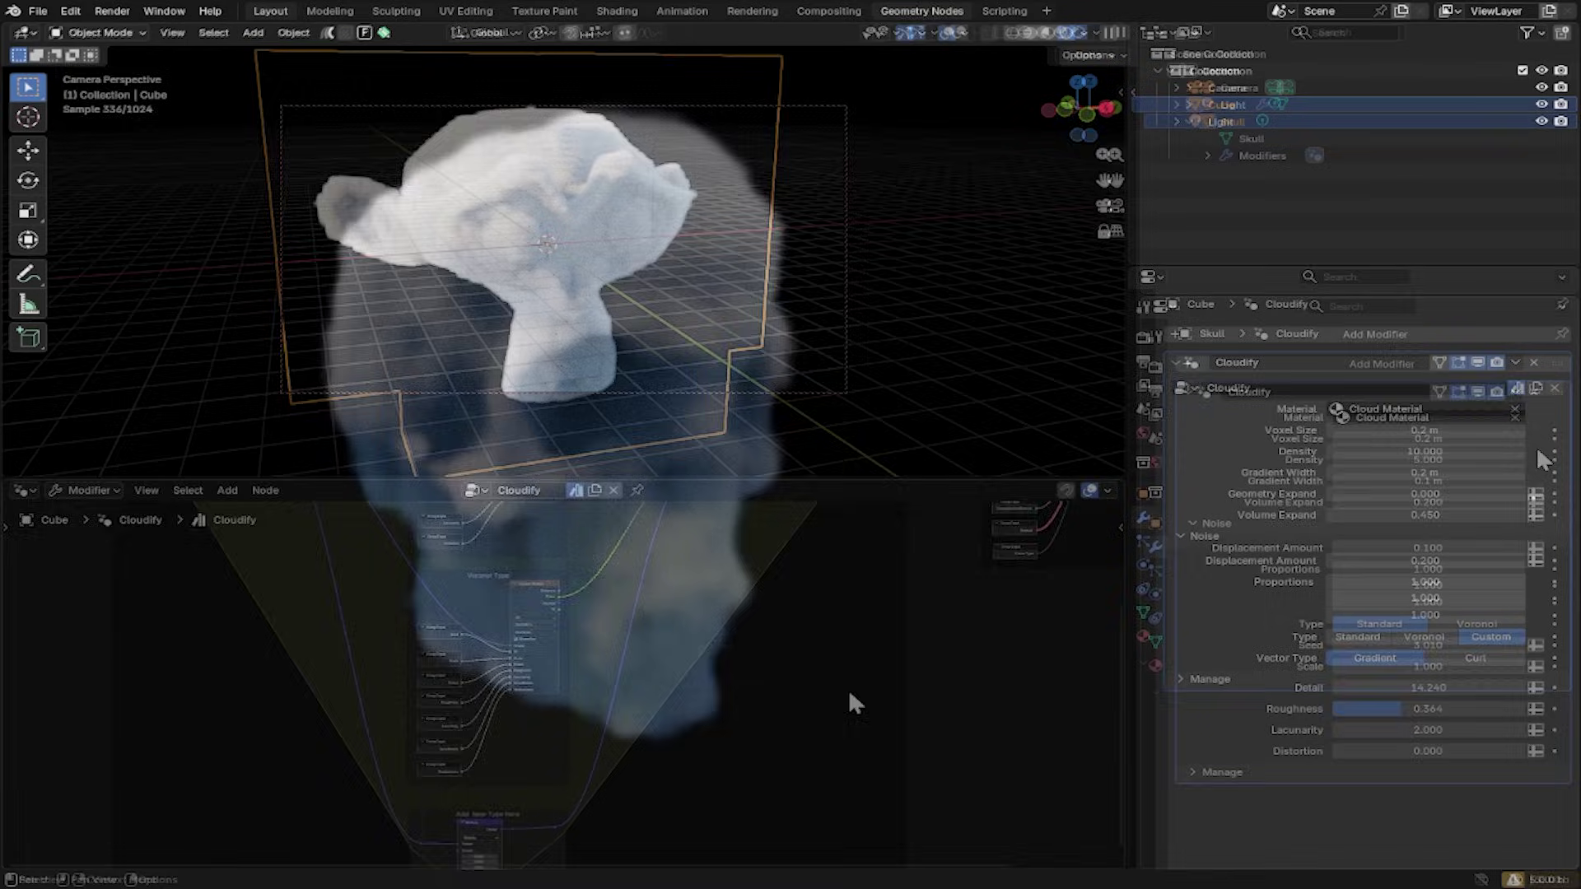
Lower the Cloudify voxel size from 0.2 m to 0.1, then 0.05, then 0.01
{"action": "left_click", "coordinate": [1462, 438]}
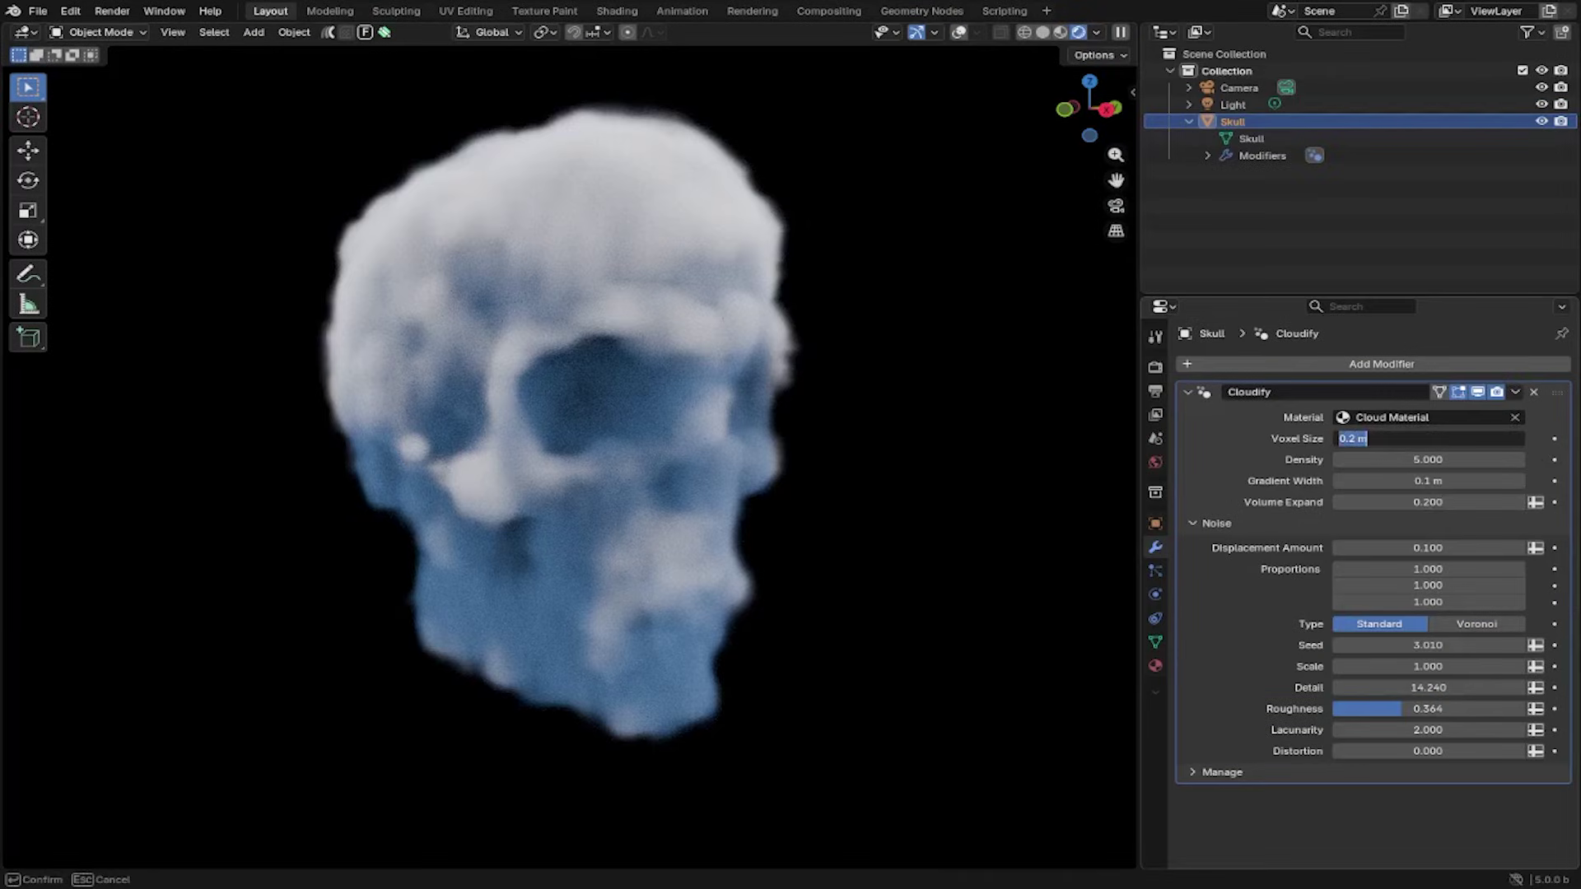
{"action": "key", "text": "BackSpace"}
{"action": "type", "text": "0.1"}
{"action": "key", "text": "Return"}
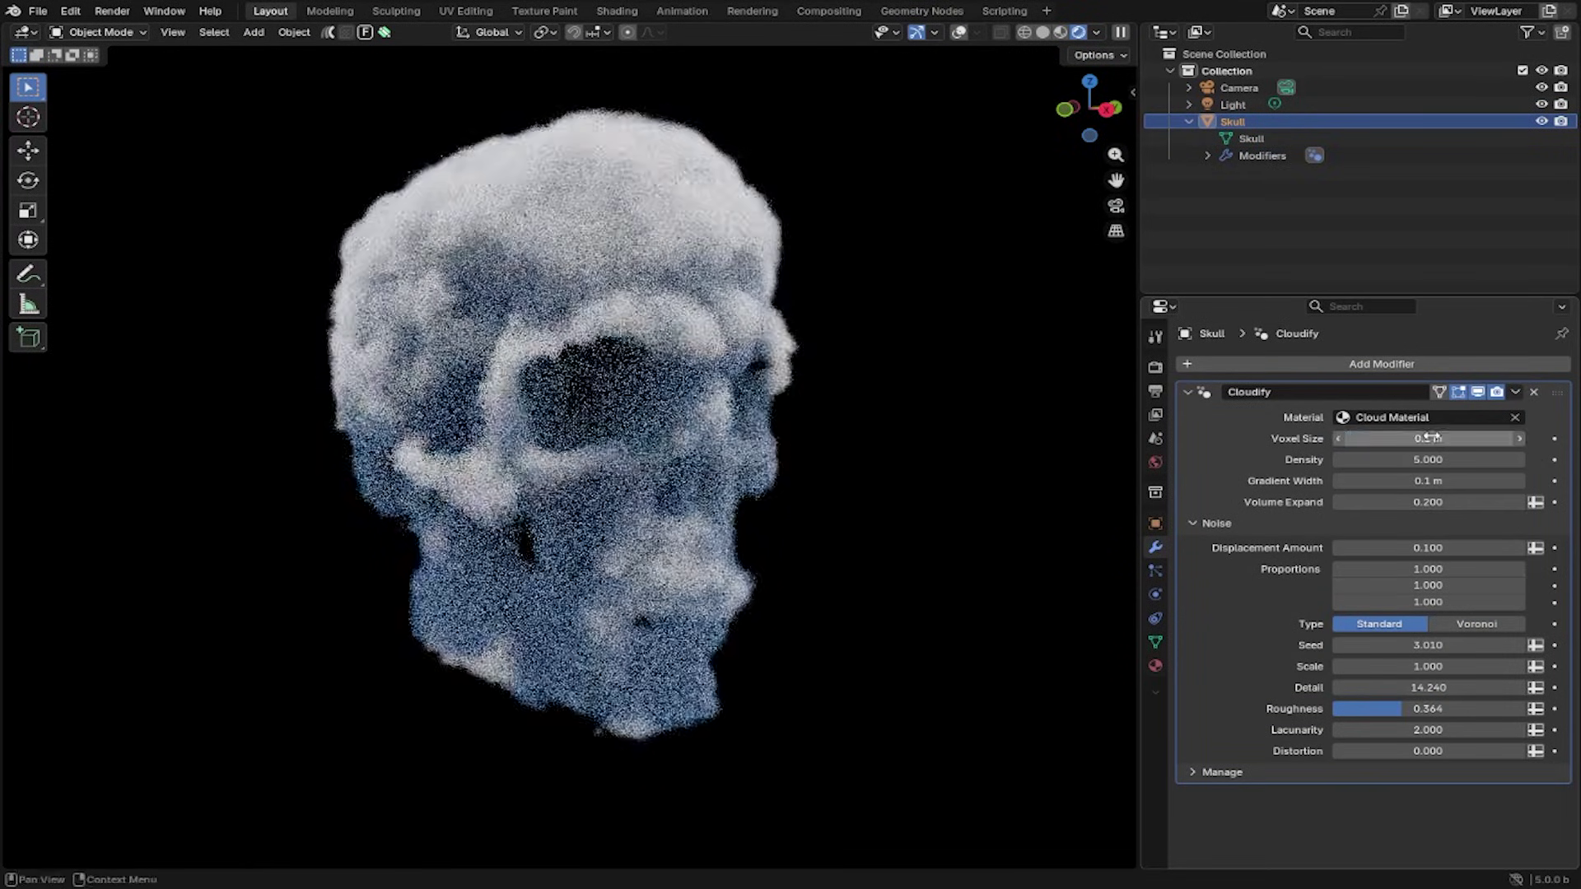
{"action": "left_click", "coordinate": [1431, 438]}
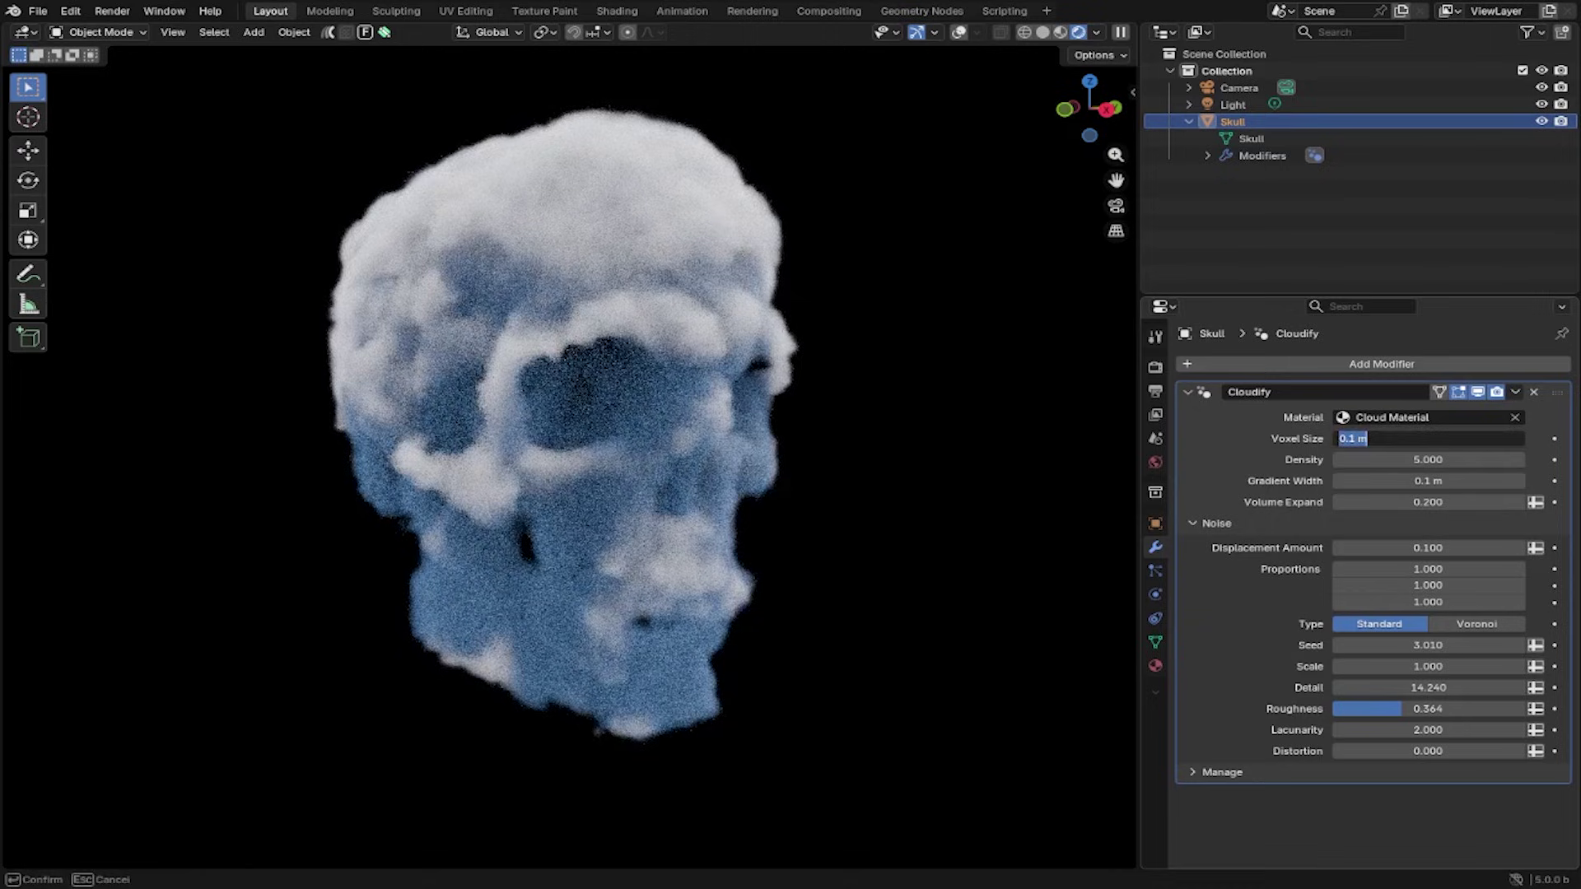
{"action": "type", "text": ".05"}
{"action": "key", "text": "Return"}
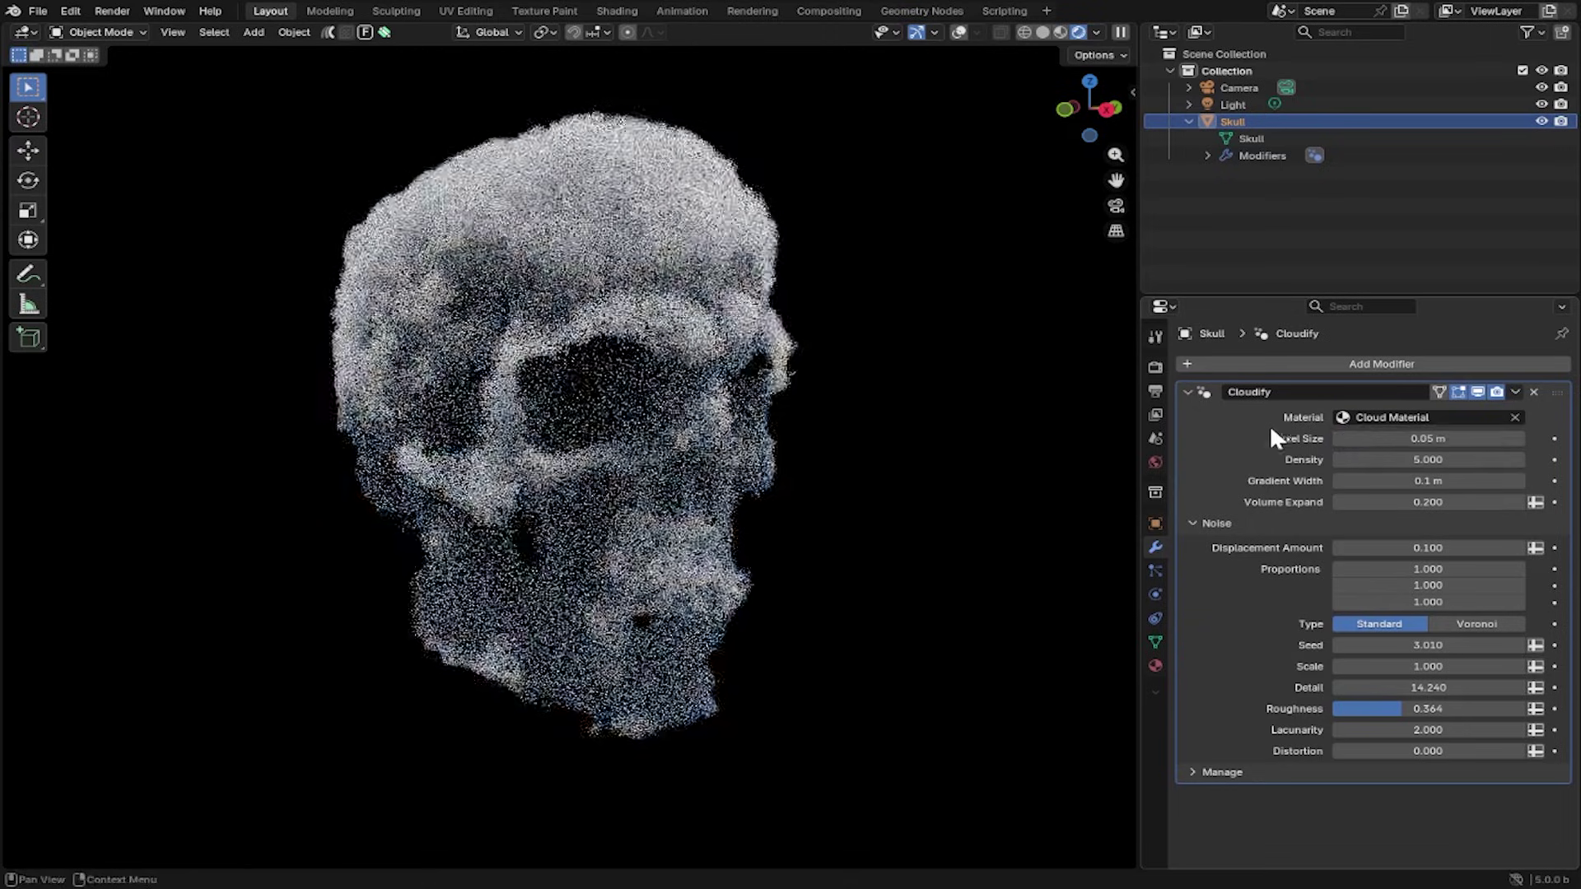
{"action": "left_click", "coordinate": [1400, 438]}
{"action": "type", "text": ".01"}
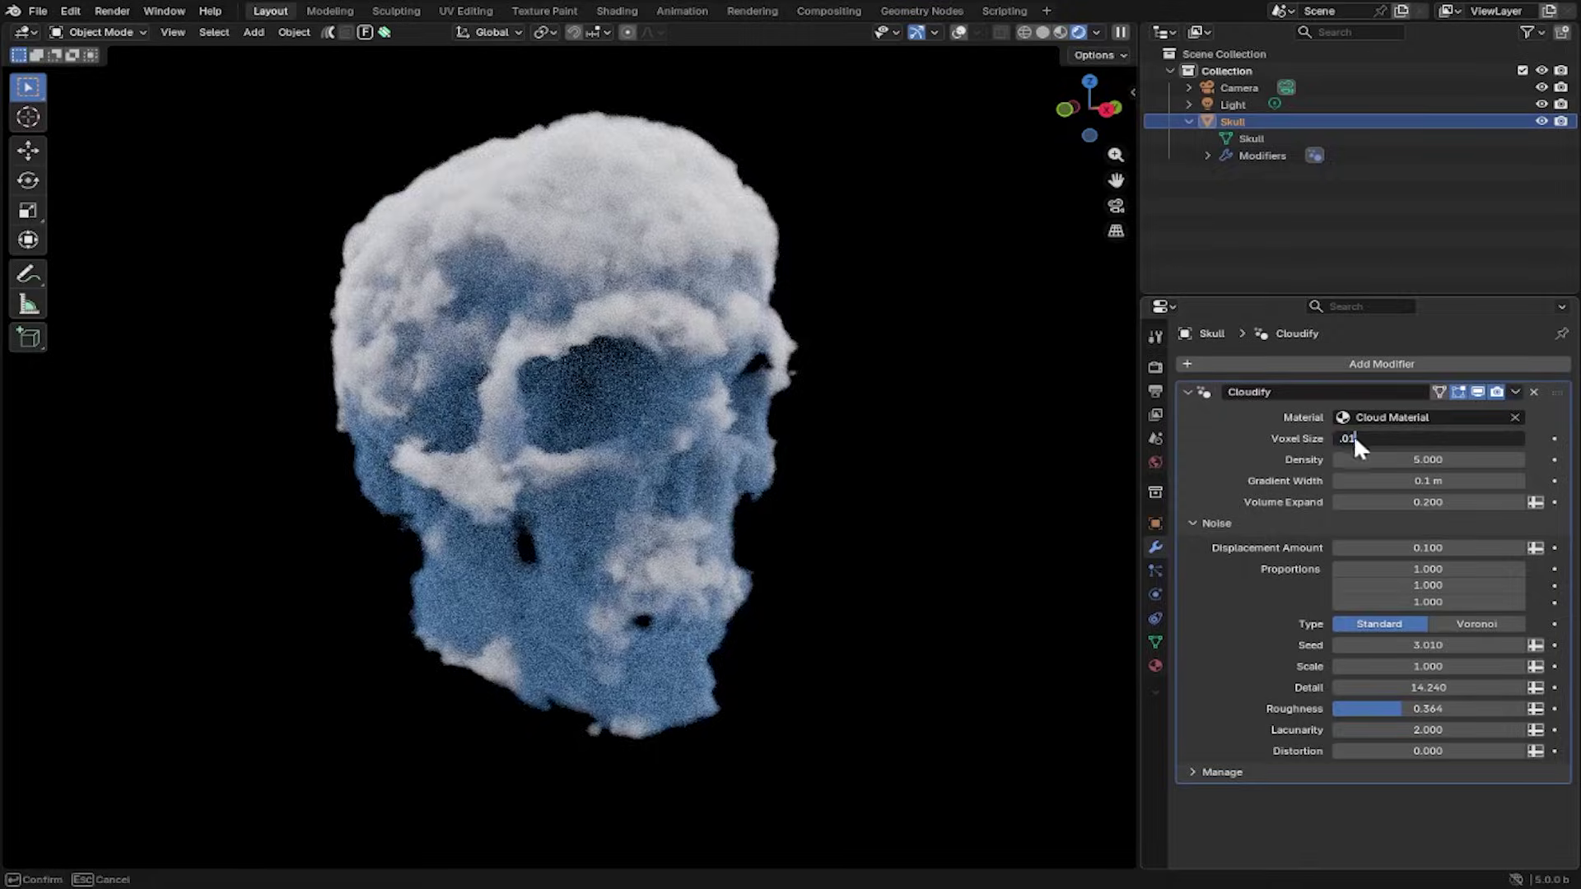
{"action": "key", "text": "Return"}
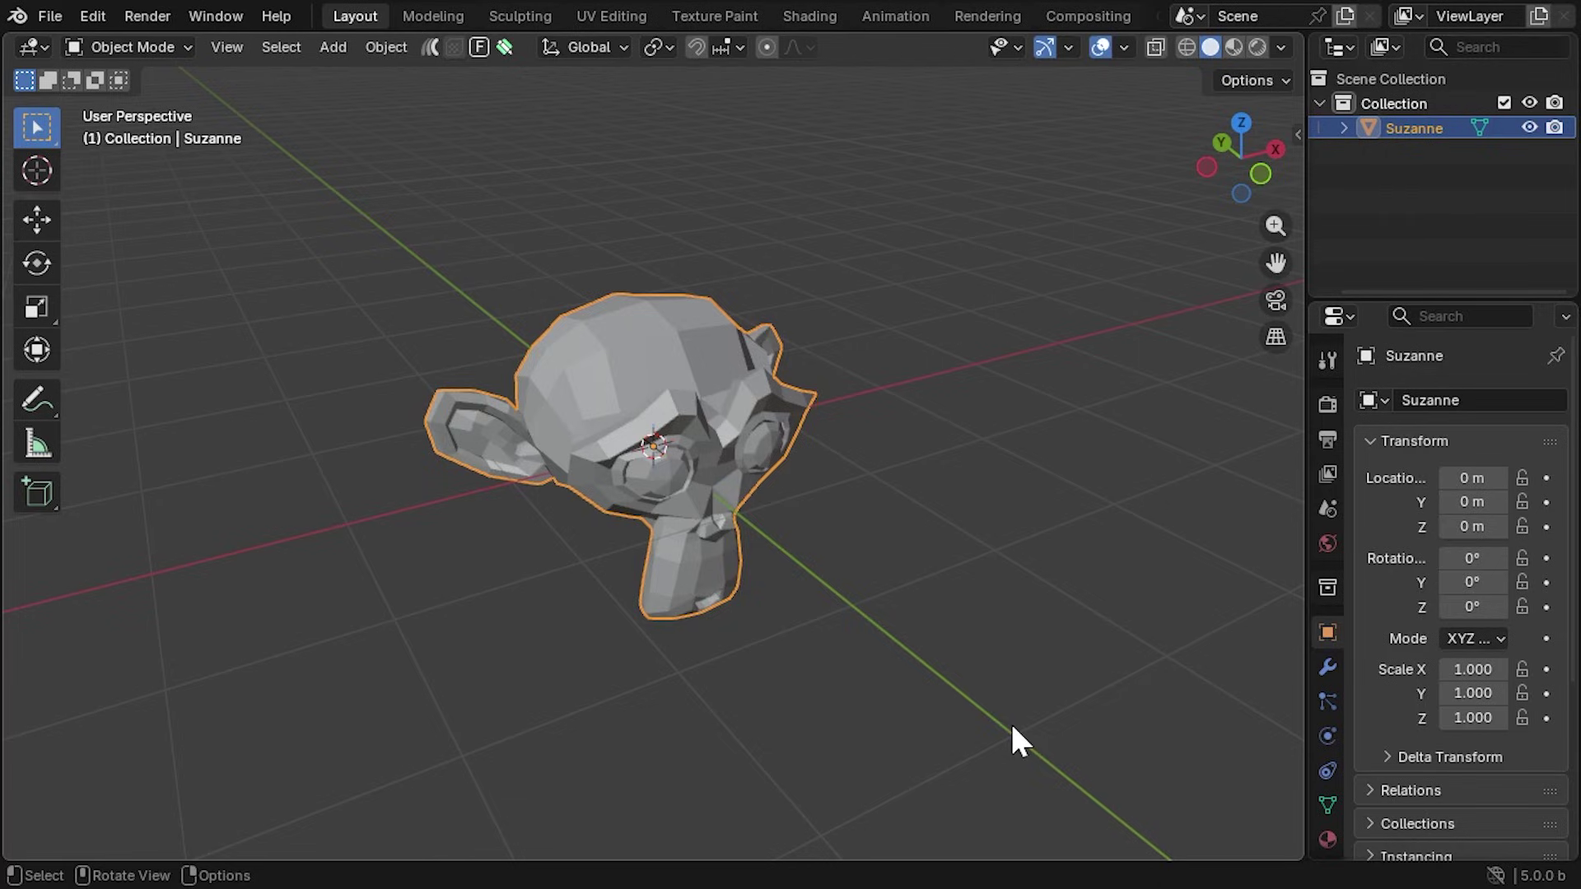
In Preferences > File Paths, add the Cloudify folder as an asset library
{"action": "left_click", "coordinate": [102, 16]}
{"action": "left_click", "coordinate": [169, 333]}
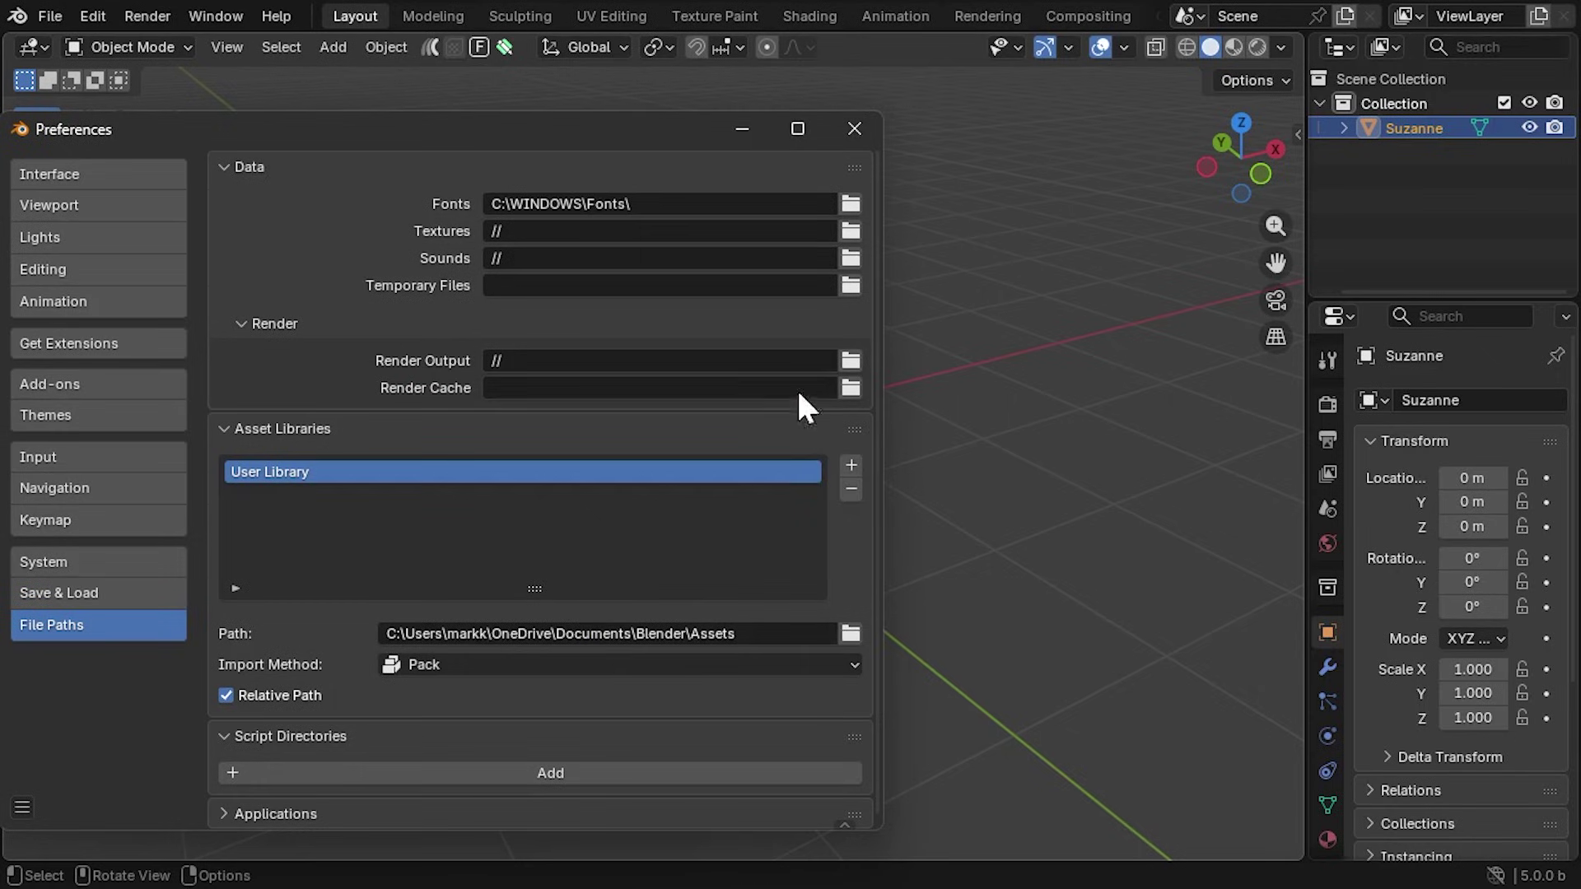
{"action": "left_click", "coordinate": [852, 466]}
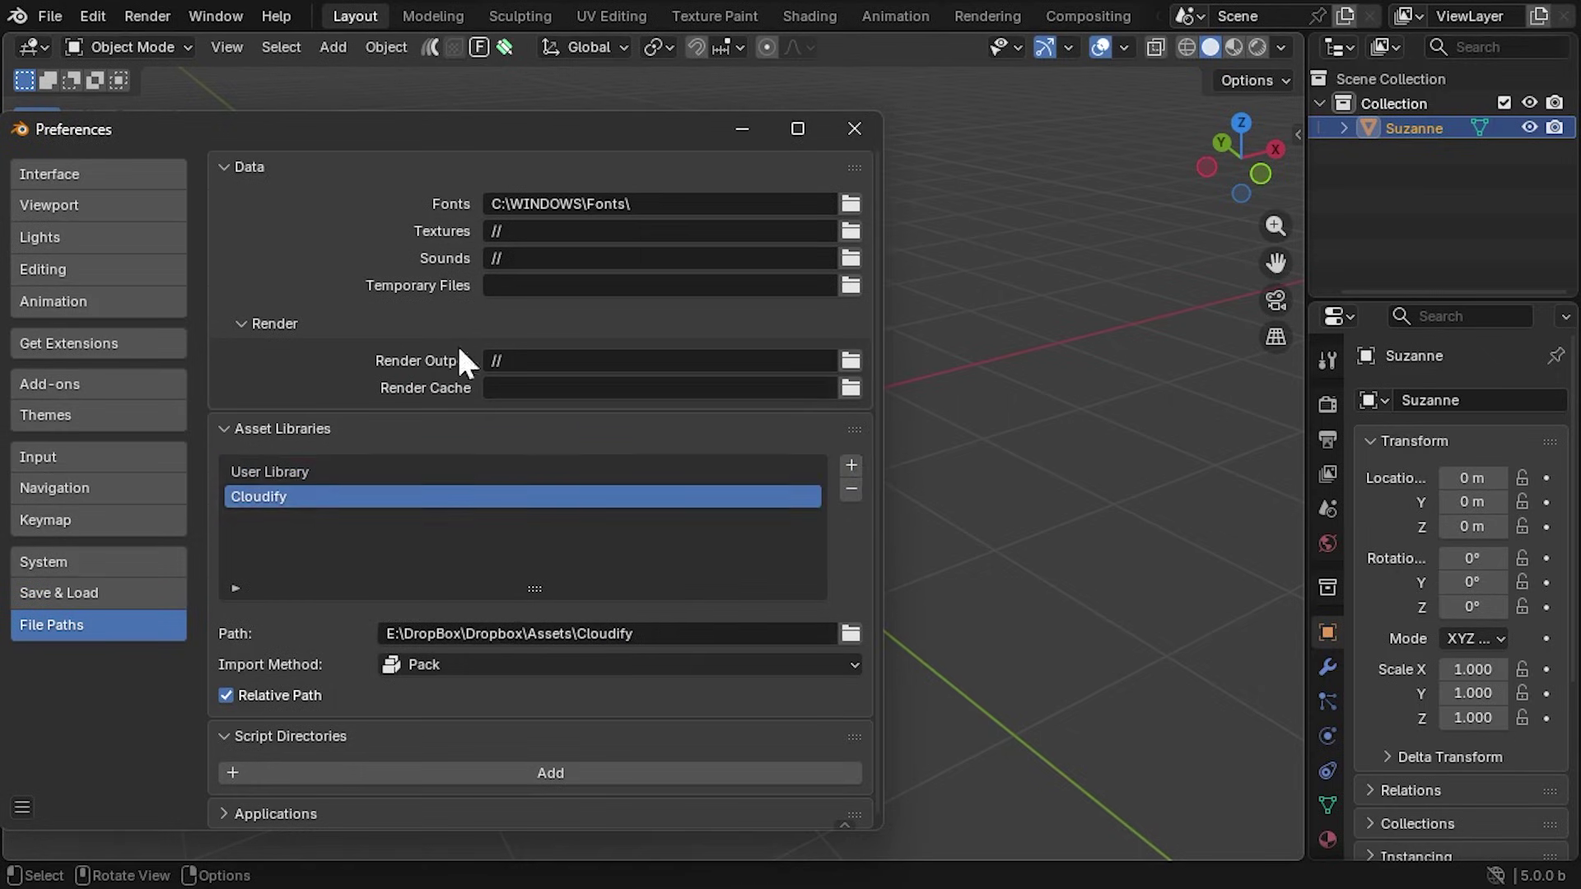
Save the preferences and close the Preferences window
{"action": "left_click", "coordinate": [21, 808]}
{"action": "left_click", "coordinate": [115, 731]}
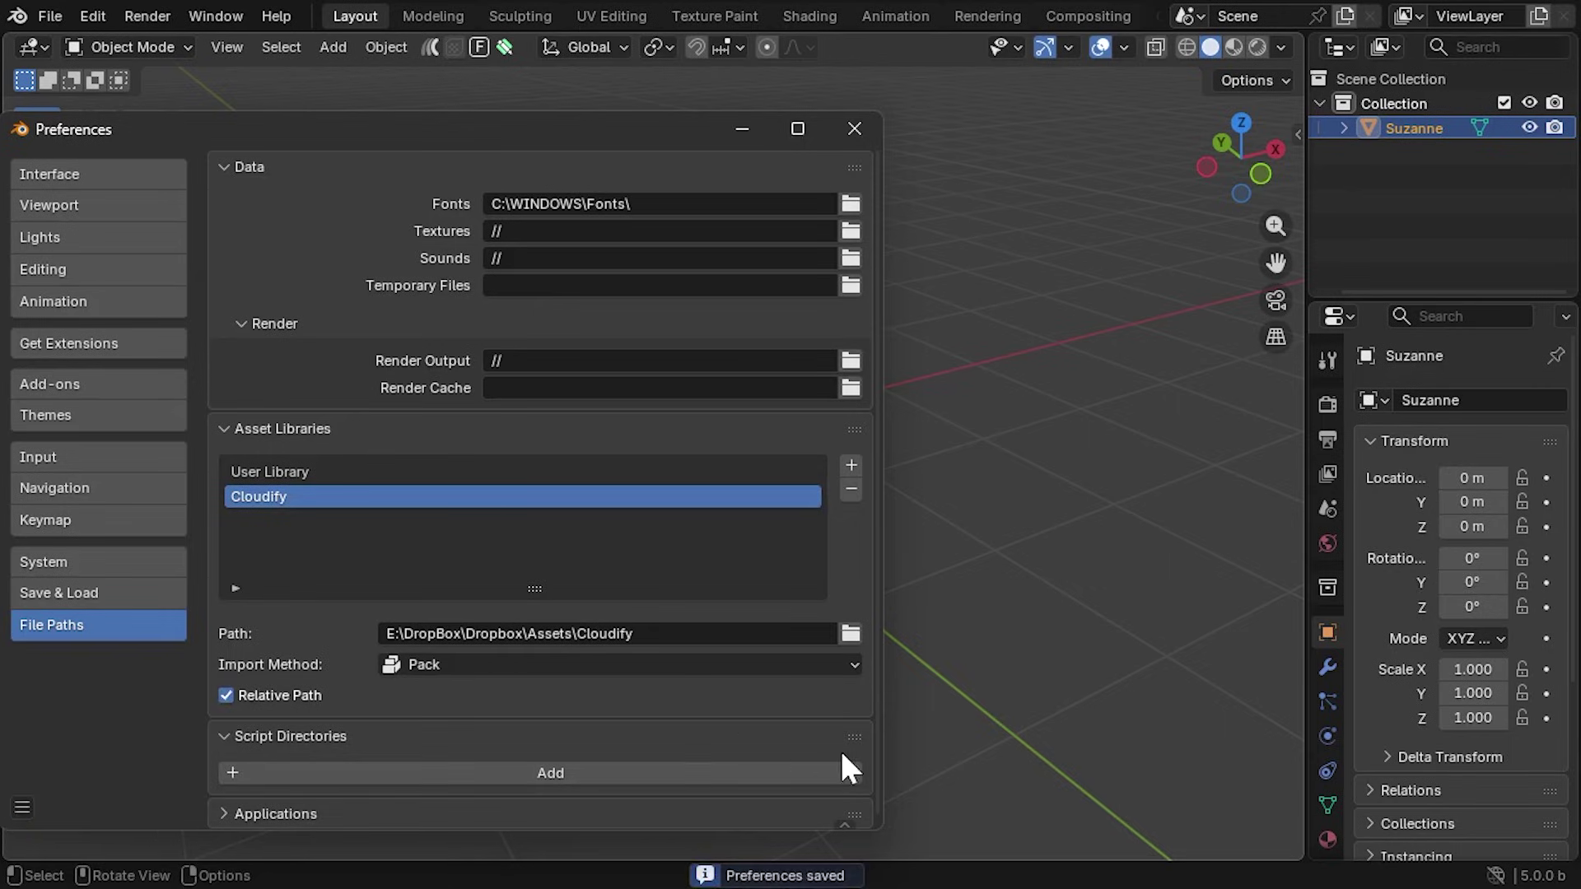
{"action": "left_click", "coordinate": [864, 132]}
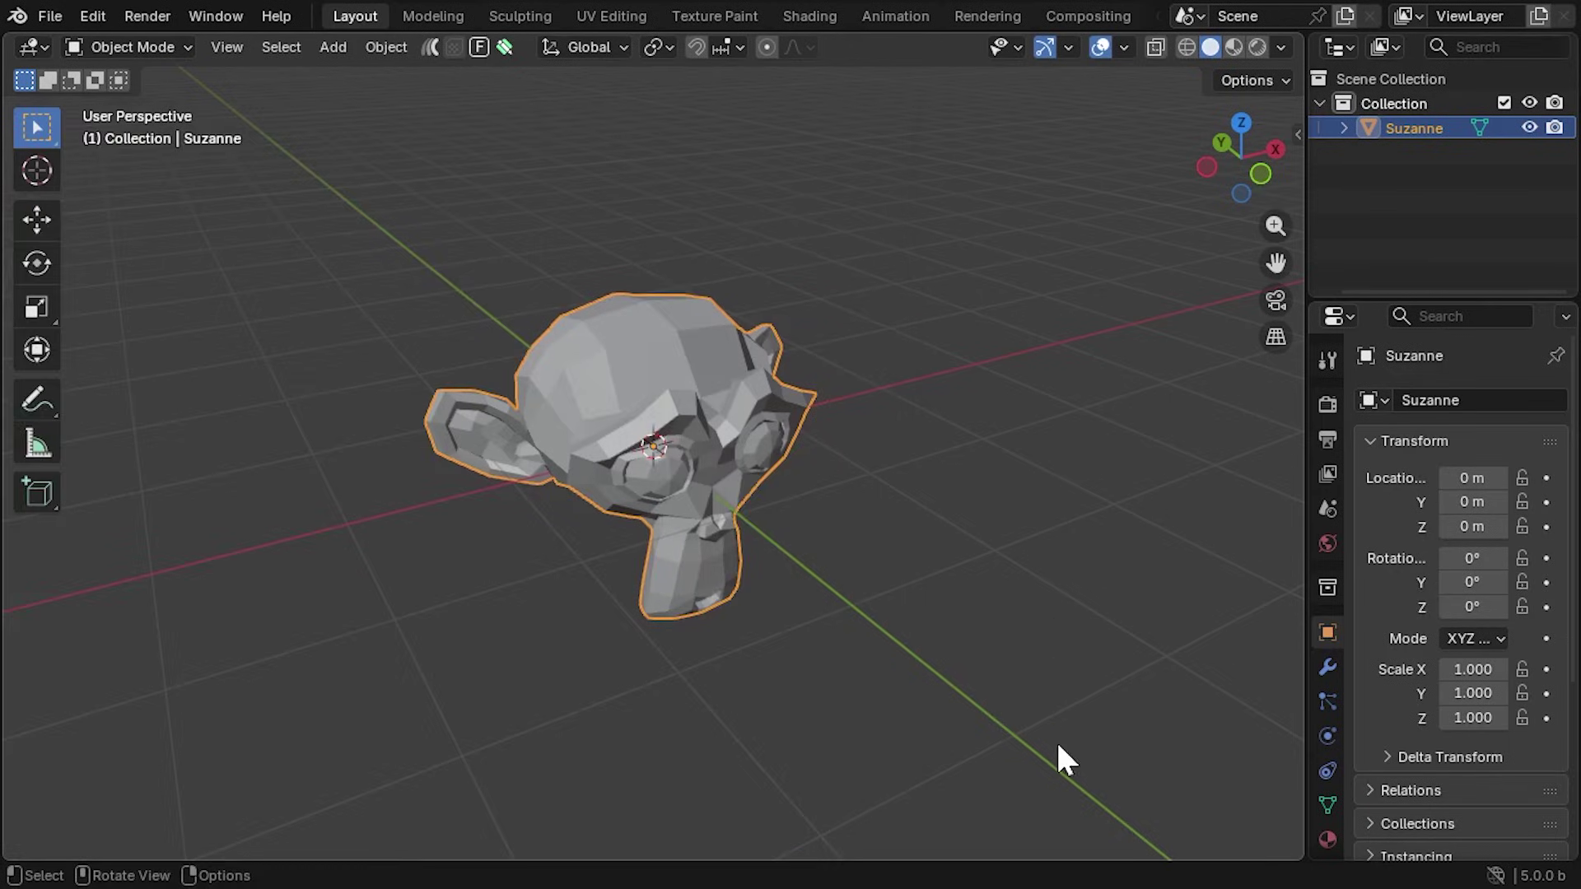
Browse Suzanne's Generate modifiers down to Cloudify without adding any, then deselect Suzanne
{"action": "left_click", "coordinate": [1327, 666]}
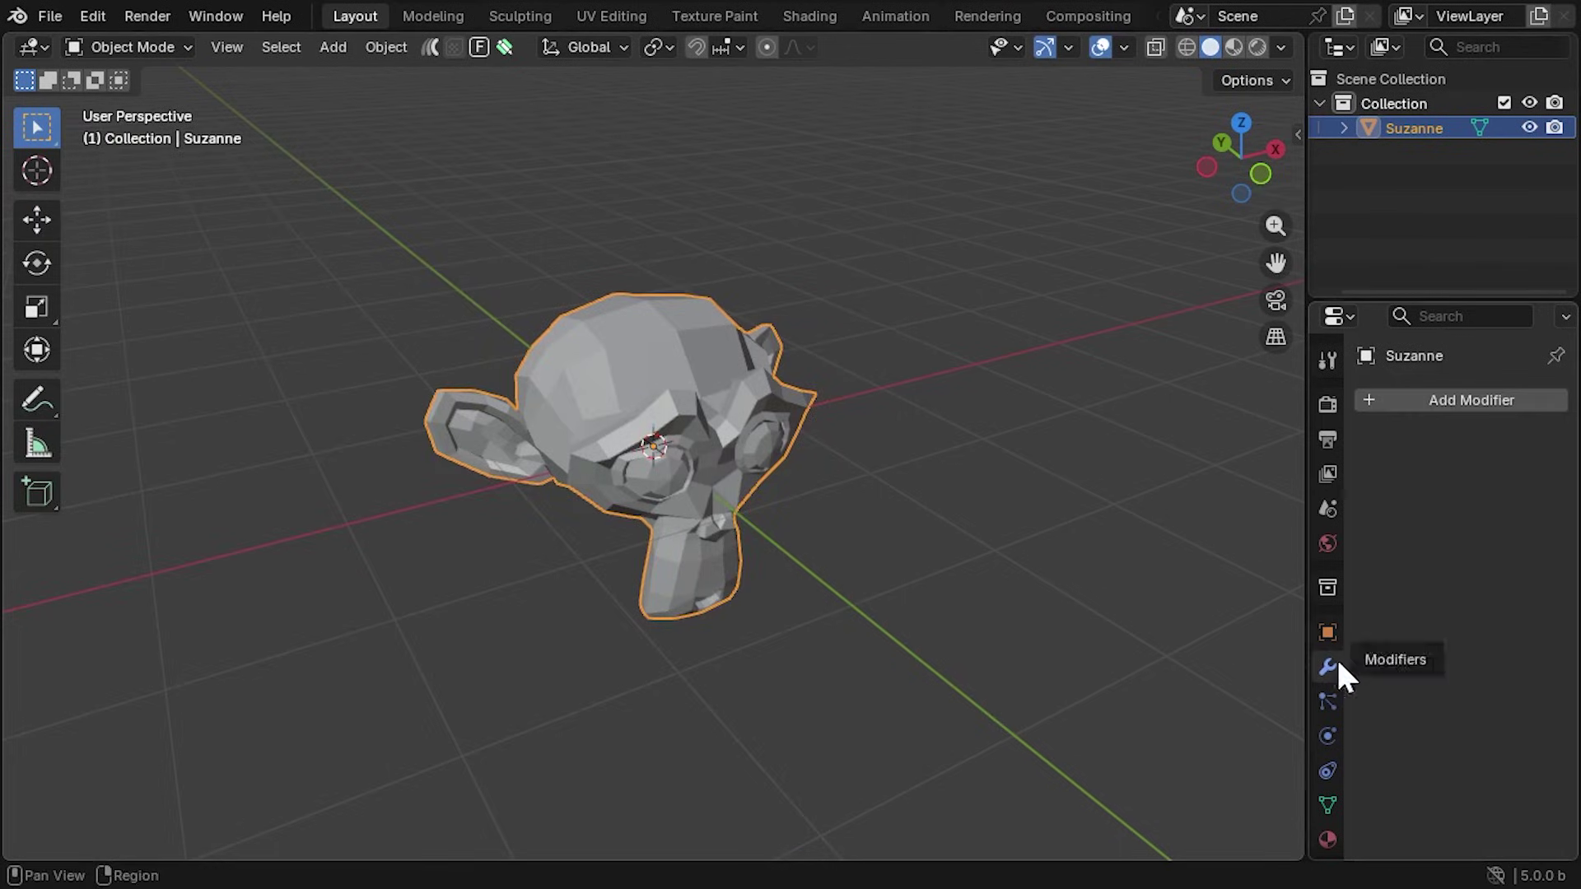
{"action": "left_click", "coordinate": [1450, 411]}
{"action": "mouse_move", "coordinate": [1413, 410]}
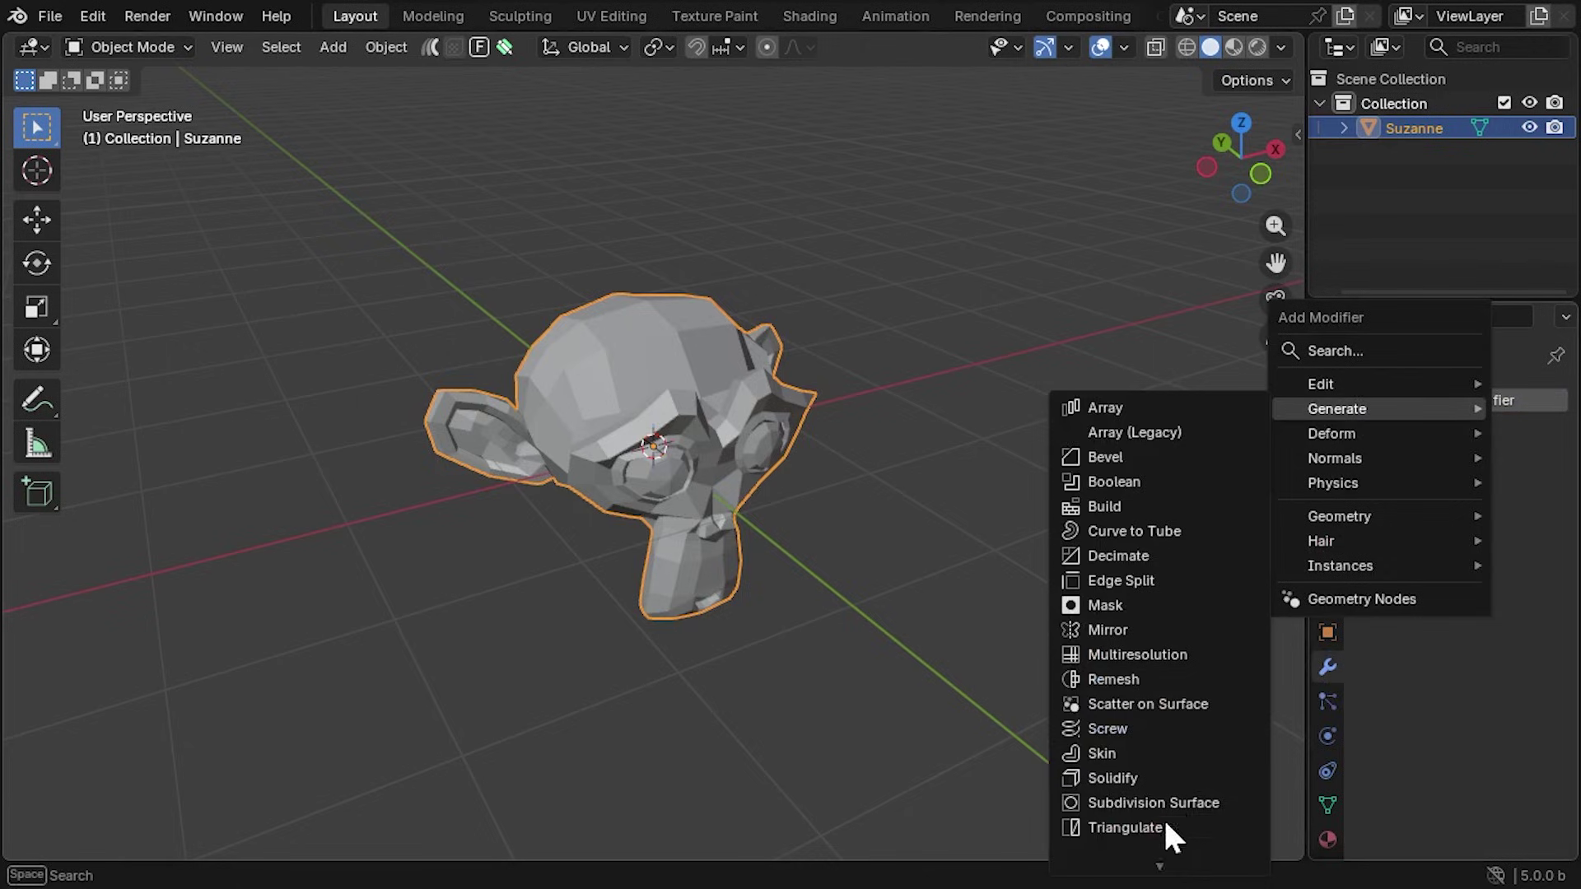
{"action": "scroll", "coordinate": [1161, 836], "scroll_direction": "down", "scroll_amount": 3}
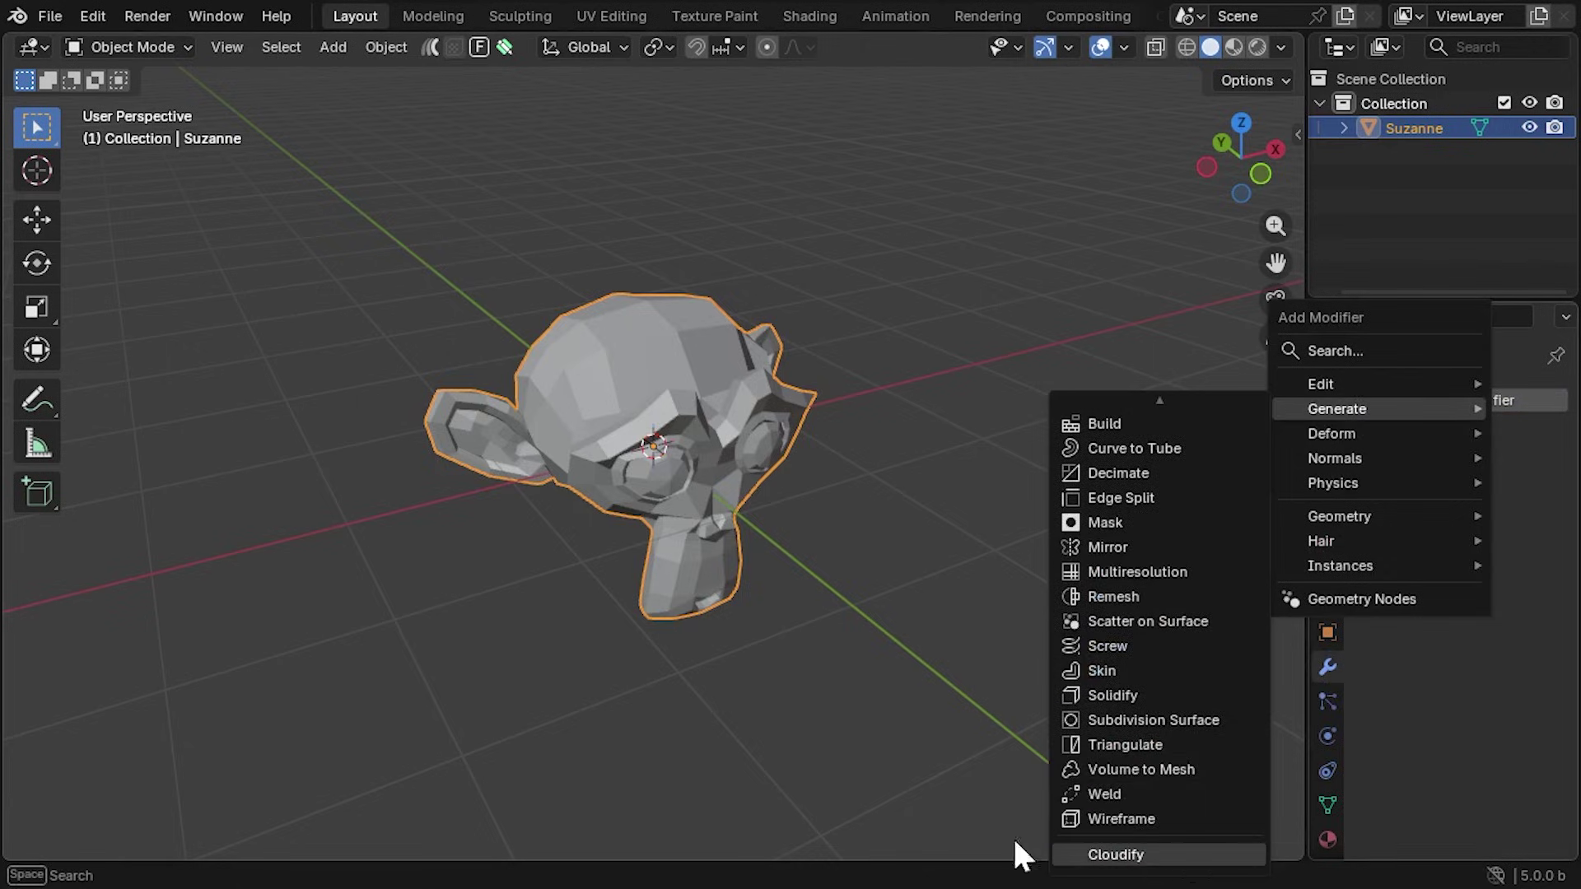
{"action": "left_click", "coordinate": [896, 824]}
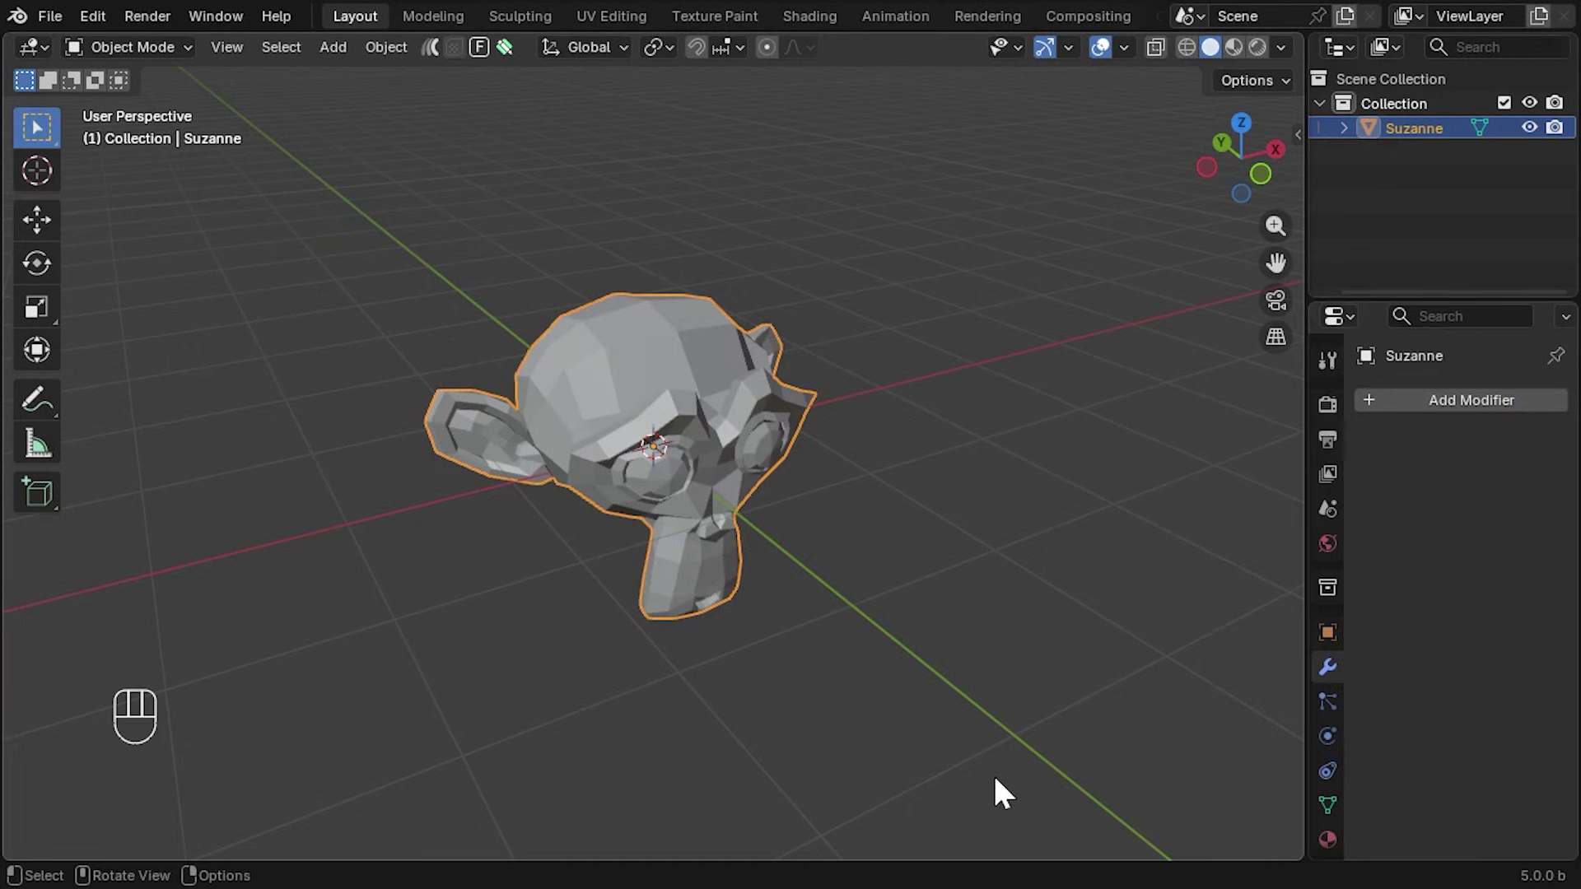
{"action": "left_click", "coordinate": [994, 779]}
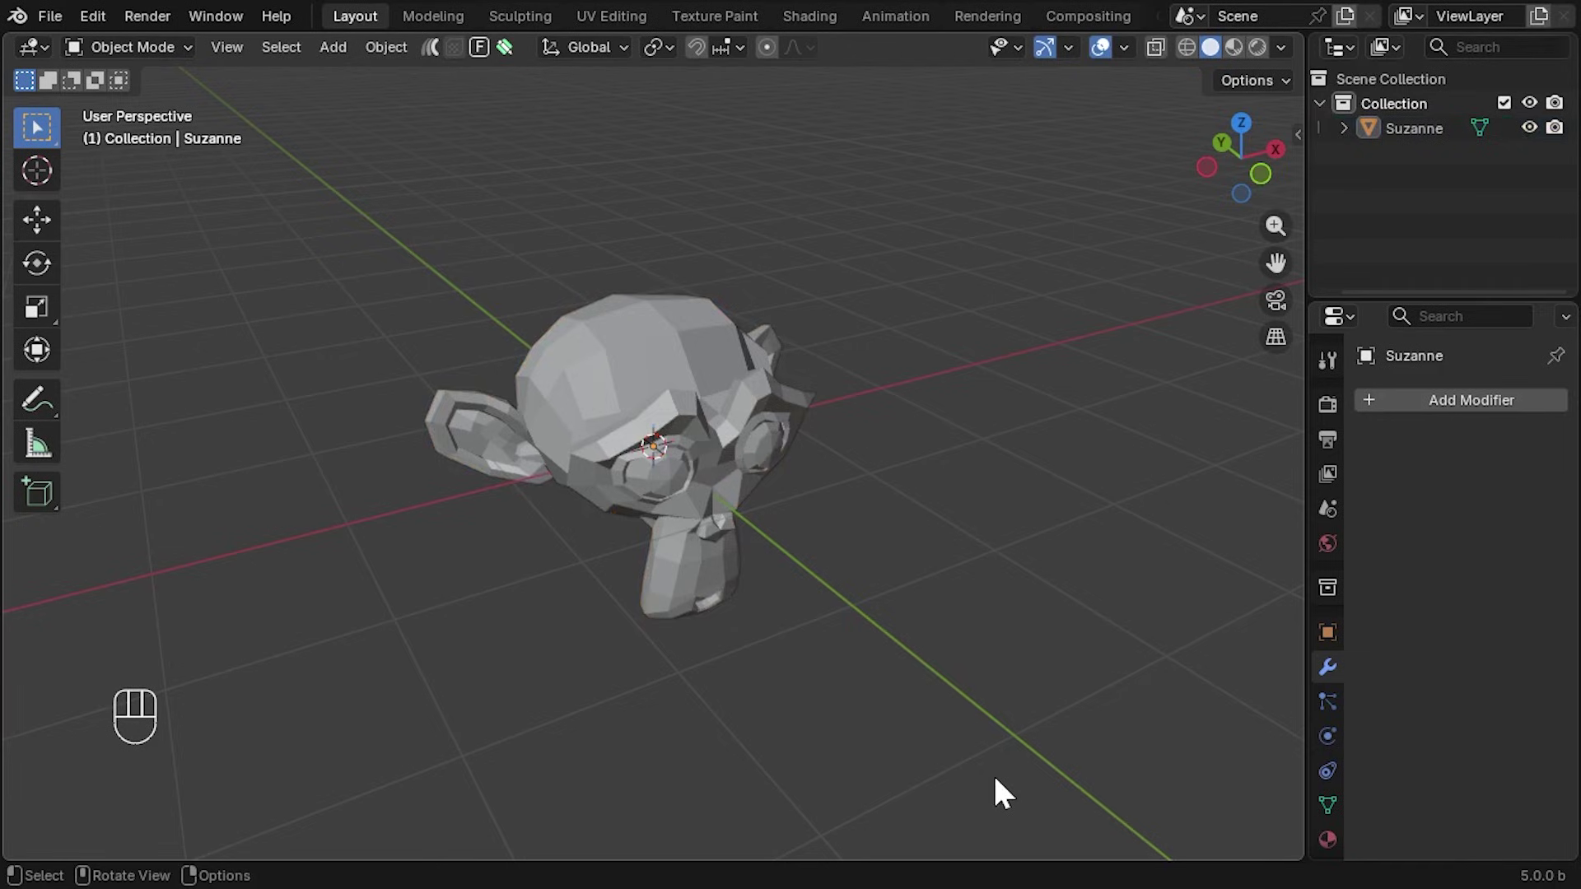
Select Suzanne and apply its scale with Ctrl+A > Scale
{"action": "left_click", "coordinate": [690, 375]}
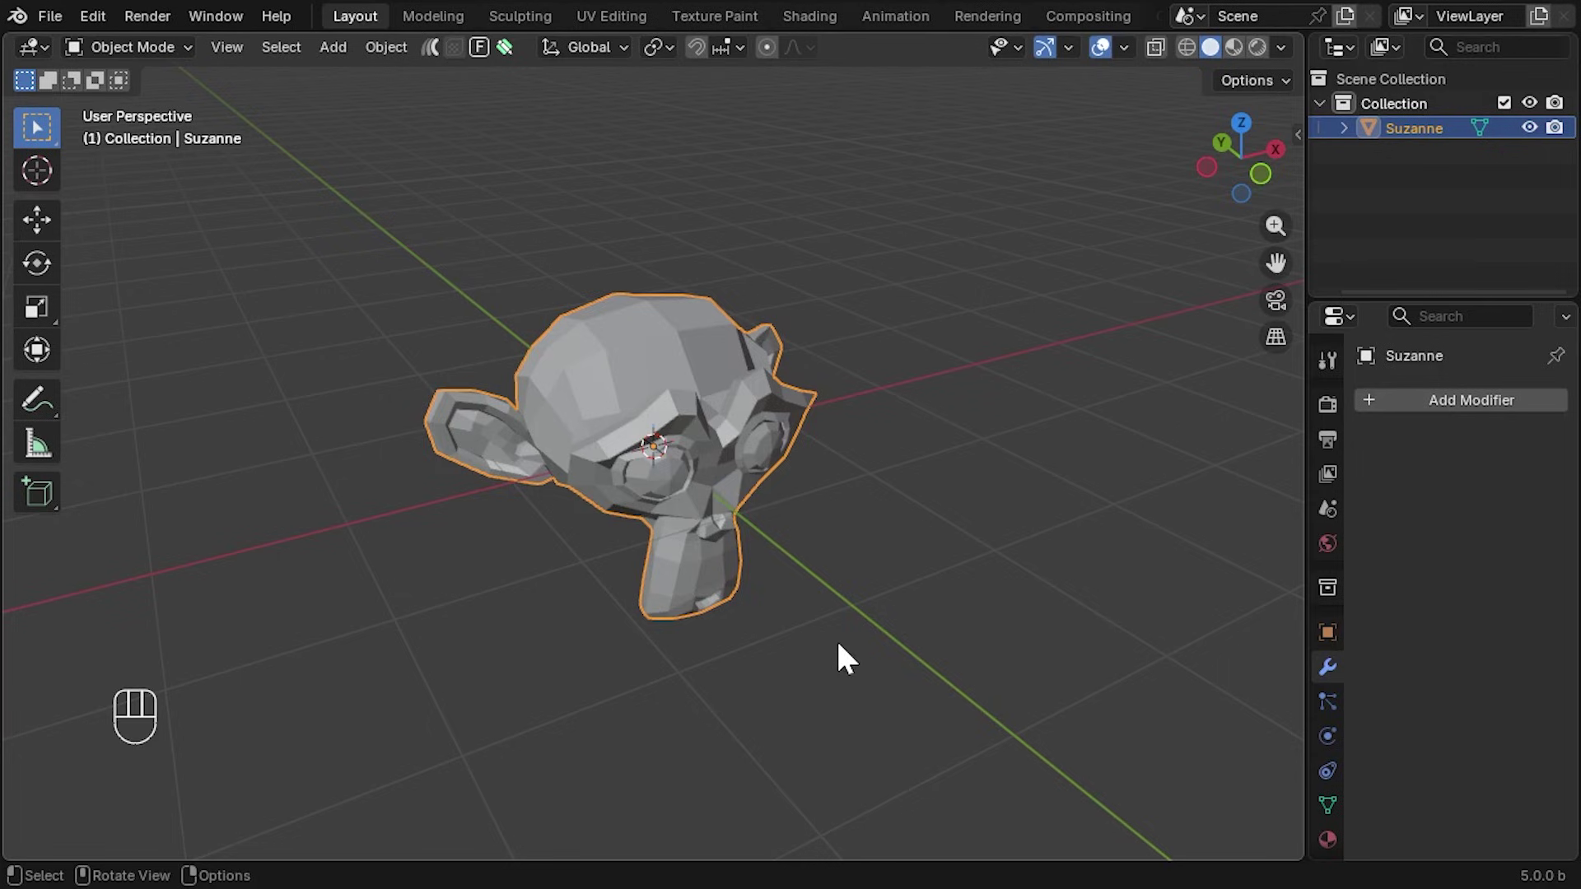
{"action": "key", "text": "ctrl+a"}
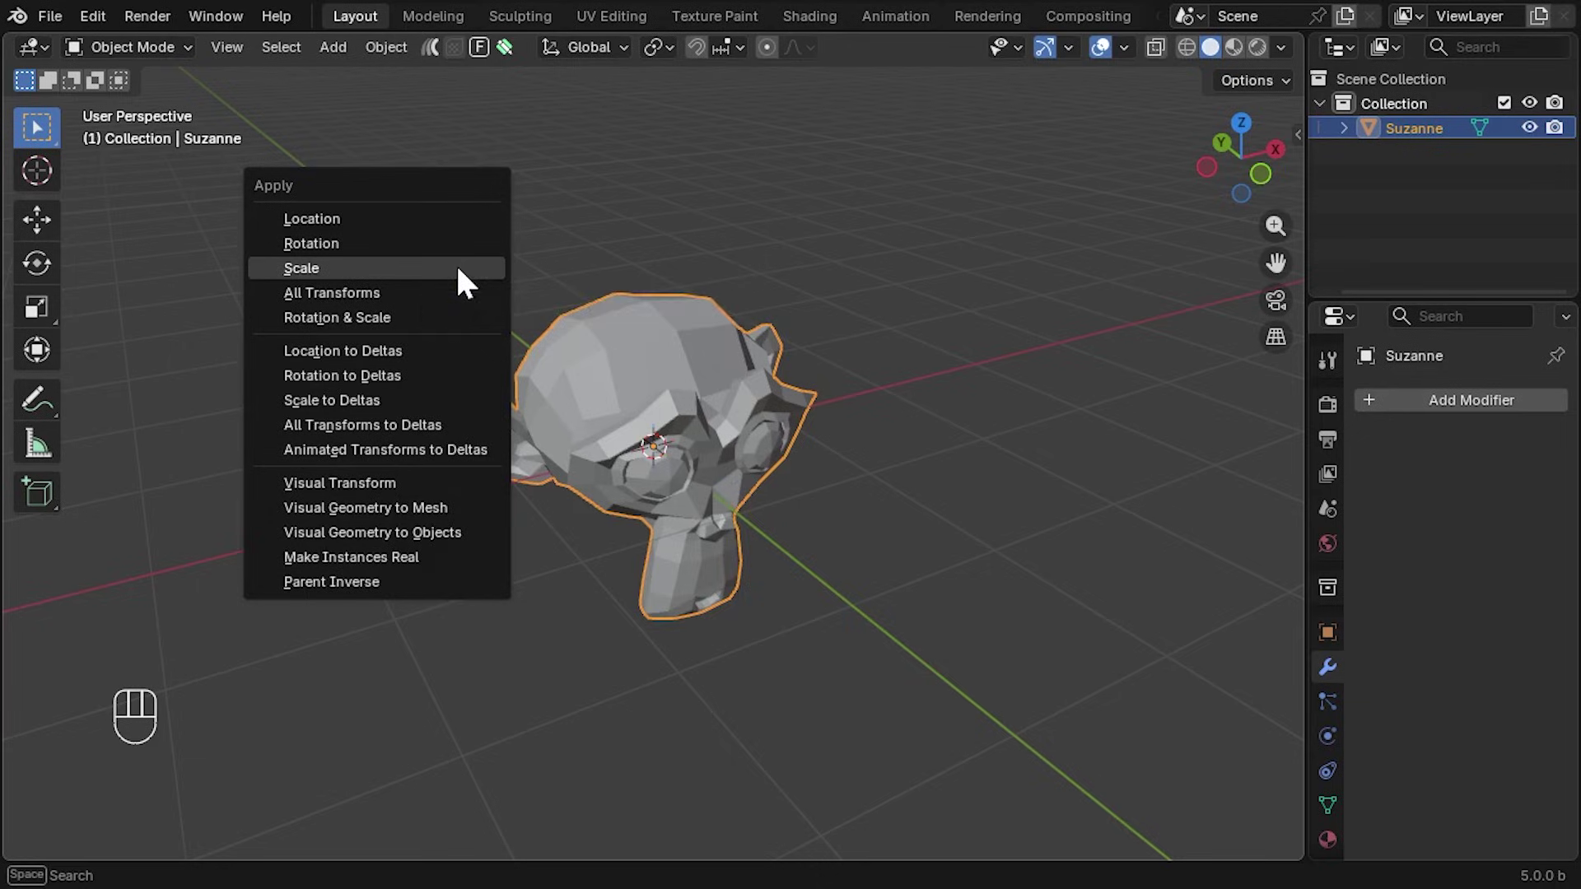
{"action": "left_click", "coordinate": [458, 269]}
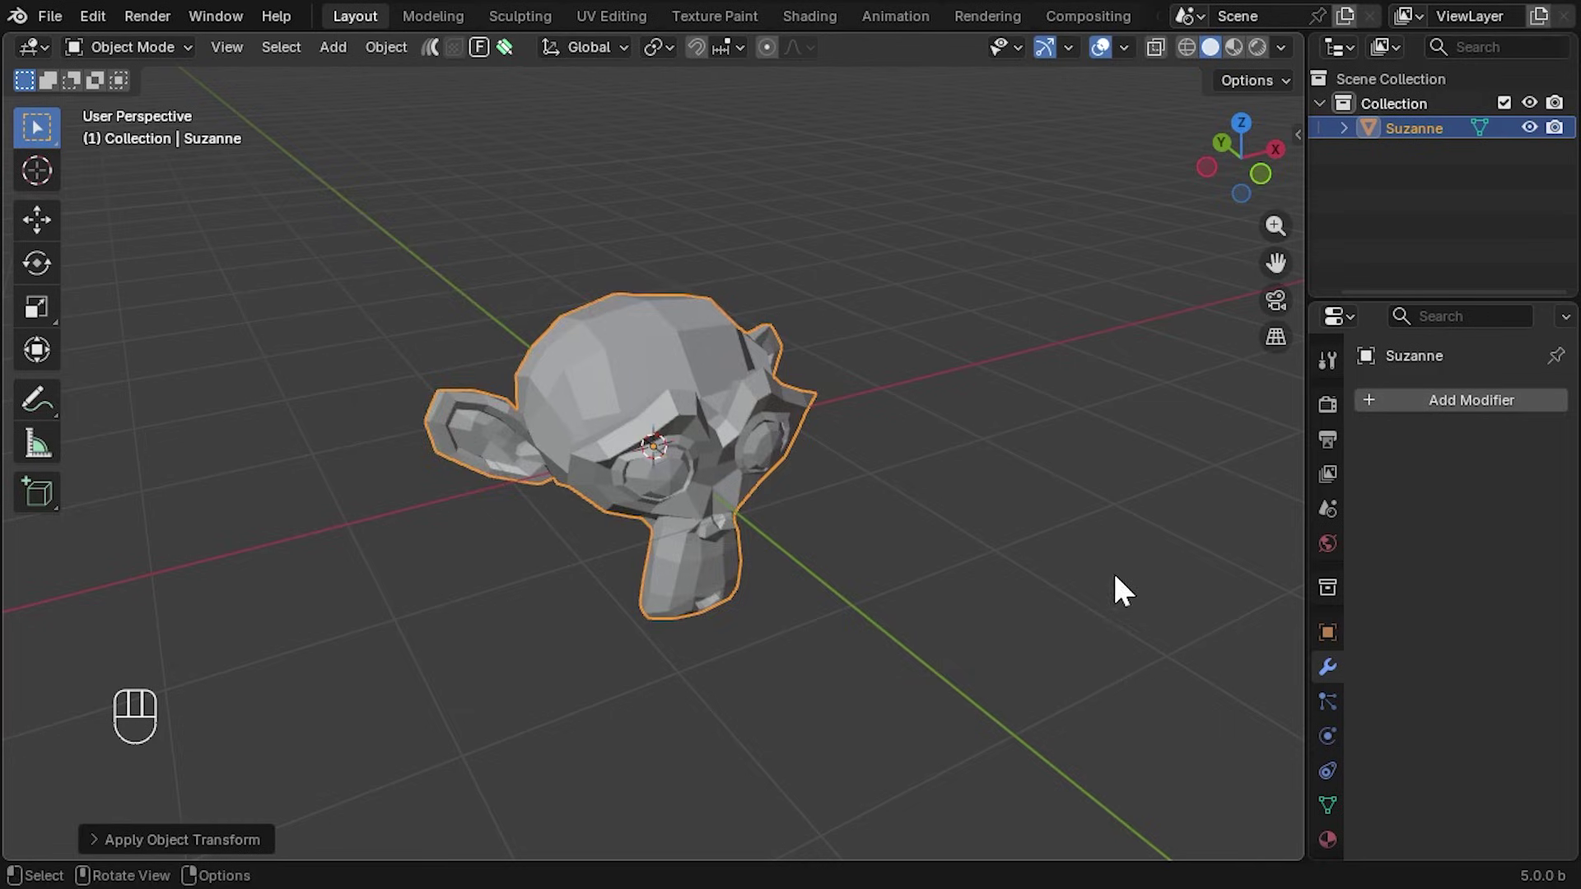
{"action": "middle_click_drag", "start_coordinate": [575, 664], "coordinate": [526, 689]}
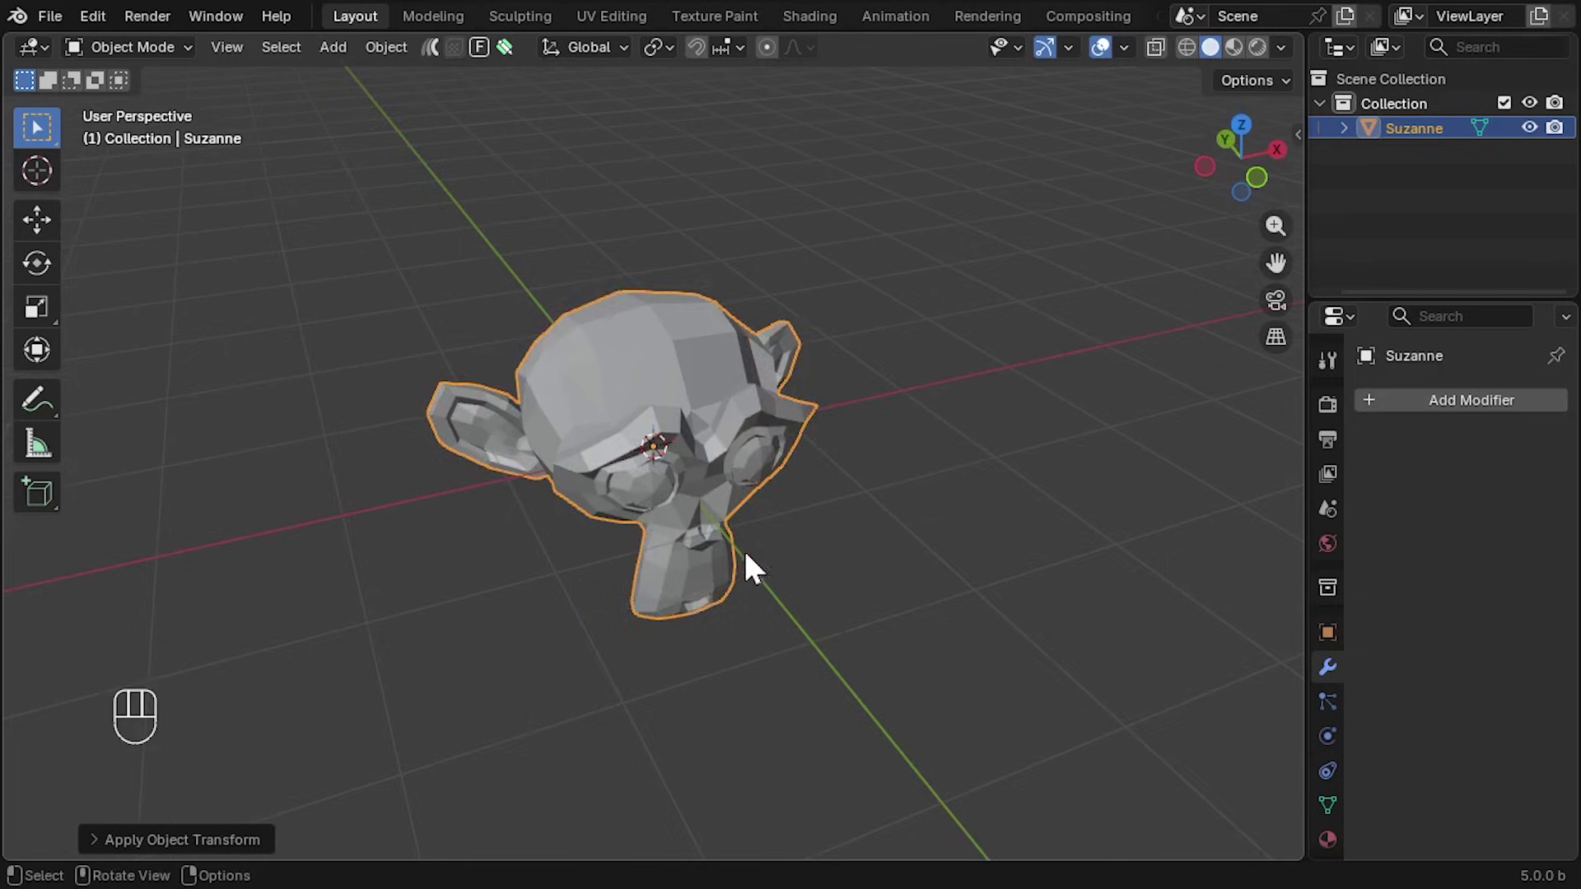
Delete one forehead face from Suzanne in face-select mode to open a hole
{"action": "scroll", "coordinate": [732, 402], "scroll_direction": "up", "scroll_amount": 1}
{"action": "middle_click_drag", "start_coordinate": [732, 403], "coordinate": [536, 334]}
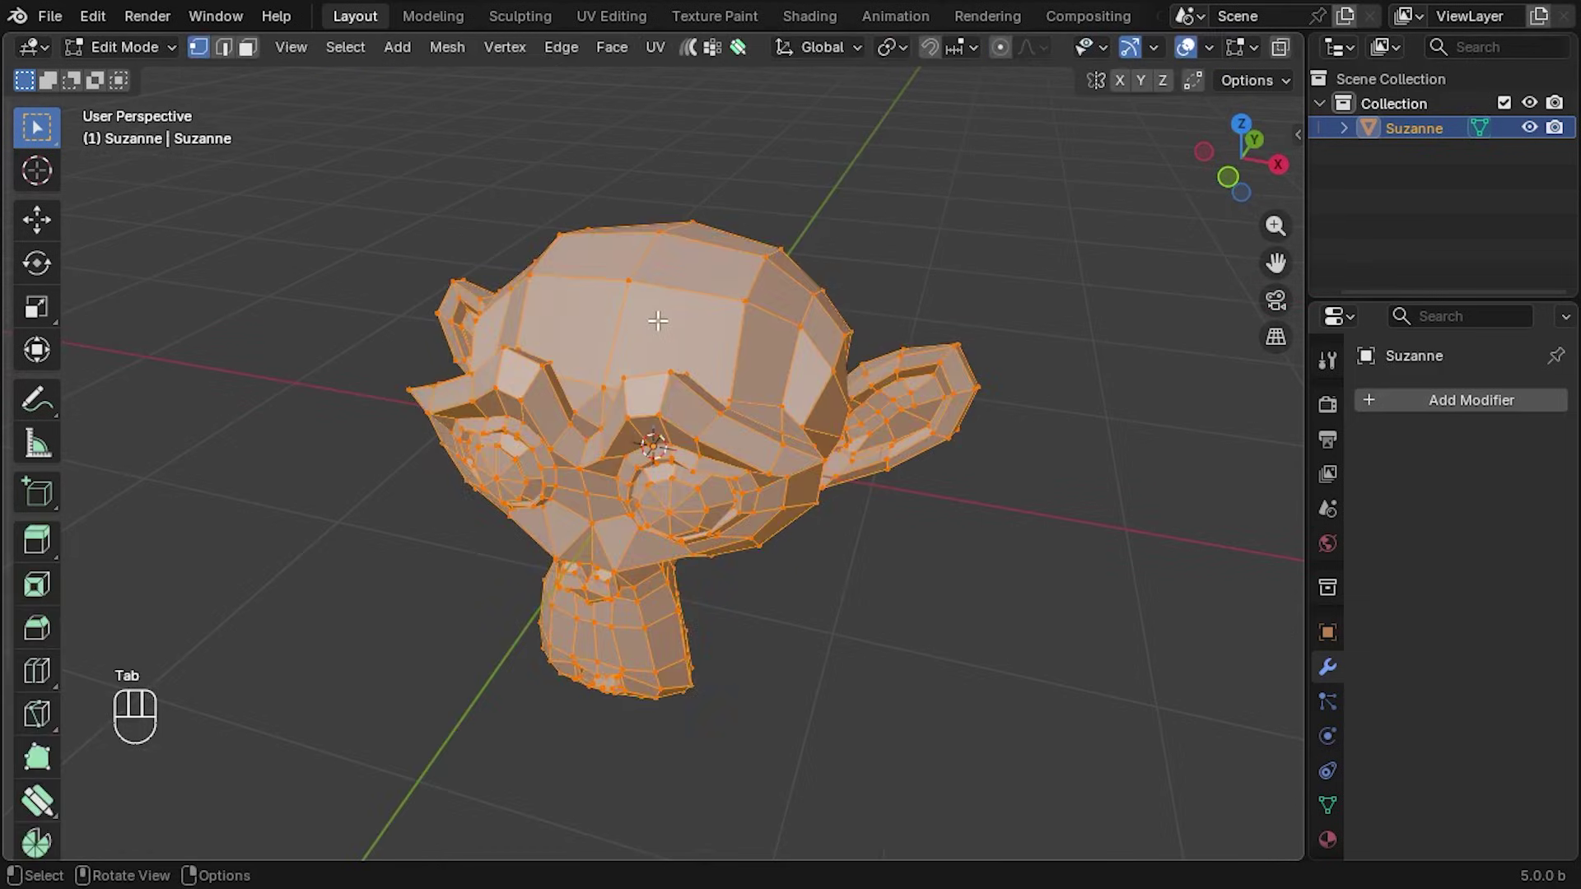
{"action": "key", "text": "3"}
{"action": "left_click", "coordinate": [680, 332]}
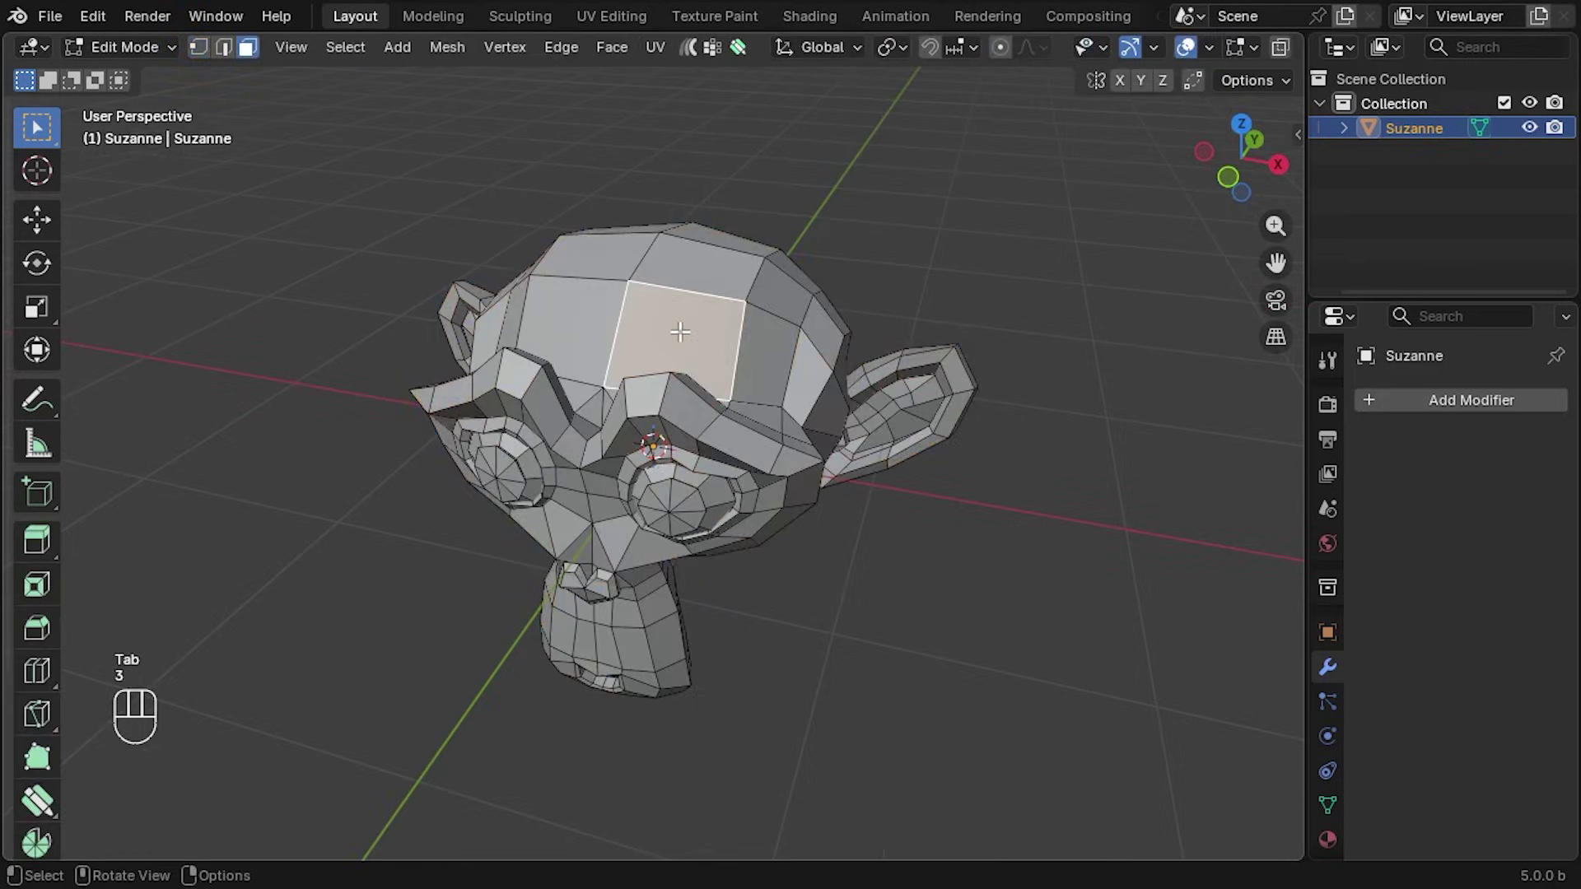
{"action": "key", "text": "x"}
{"action": "left_click", "coordinate": [644, 329]}
{"action": "middle_click_drag", "start_coordinate": [643, 330], "coordinate": [712, 489]}
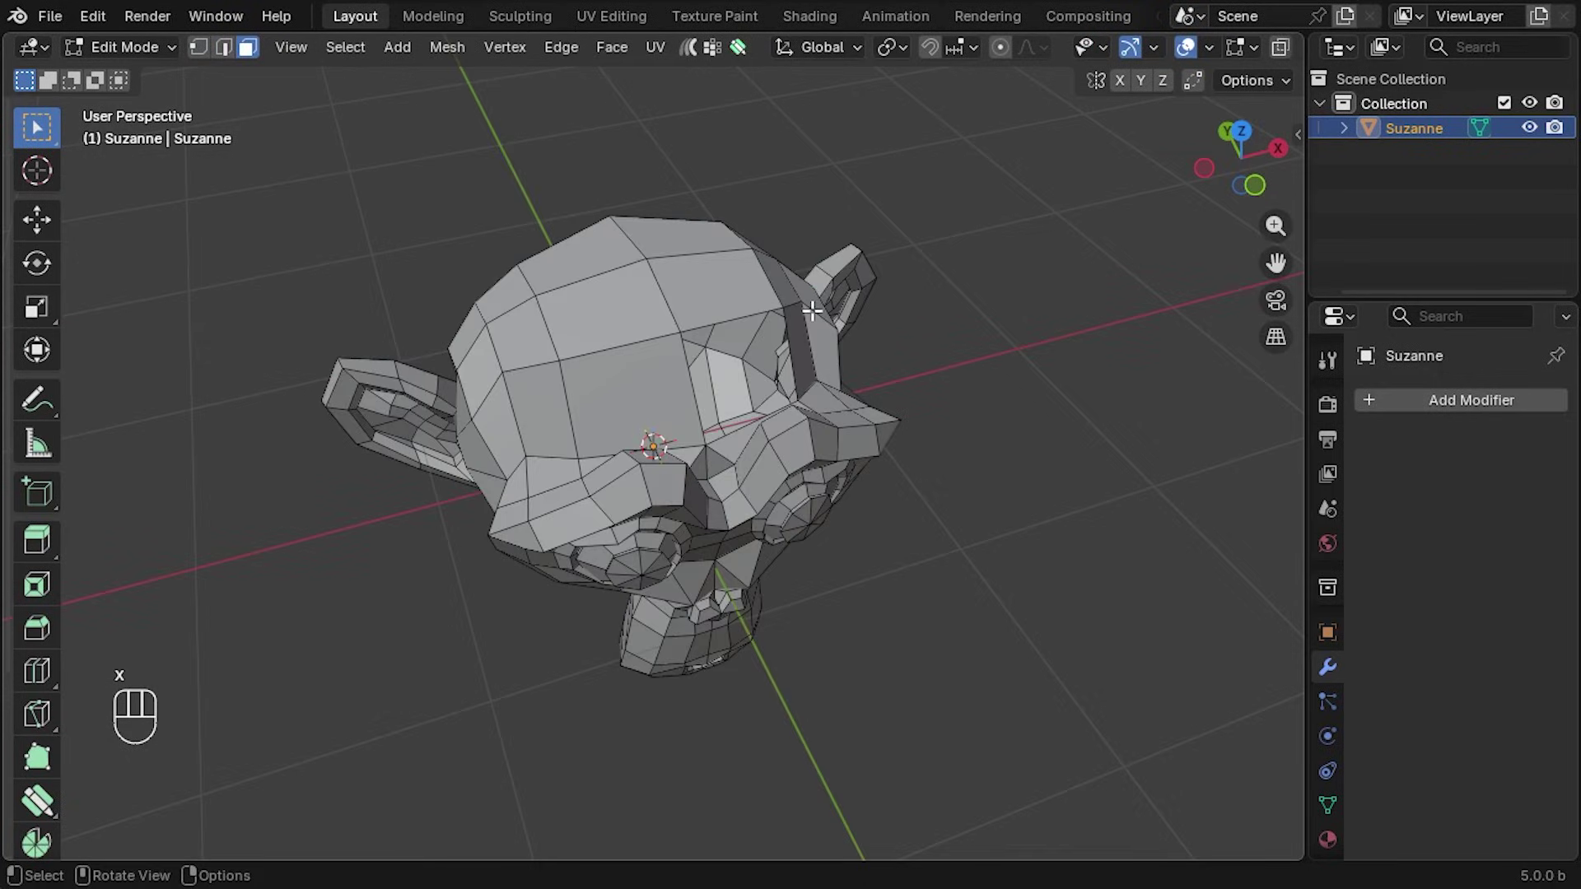
Annotate 'No!' beside the head with a stroke pointing toward it
{"action": "left_click", "coordinate": [37, 400]}
{"action": "left_click_drag", "start_coordinate": [970, 456], "coordinate": [954, 531]}
{"action": "mouse_move", "coordinate": [972, 454]}
{"action": "left_mouse_down"}
{"action": "mouse_move", "coordinate": [1014, 543]}
{"action": "mouse_move", "coordinate": [1053, 442]}
{"action": "left_mouse_up"}
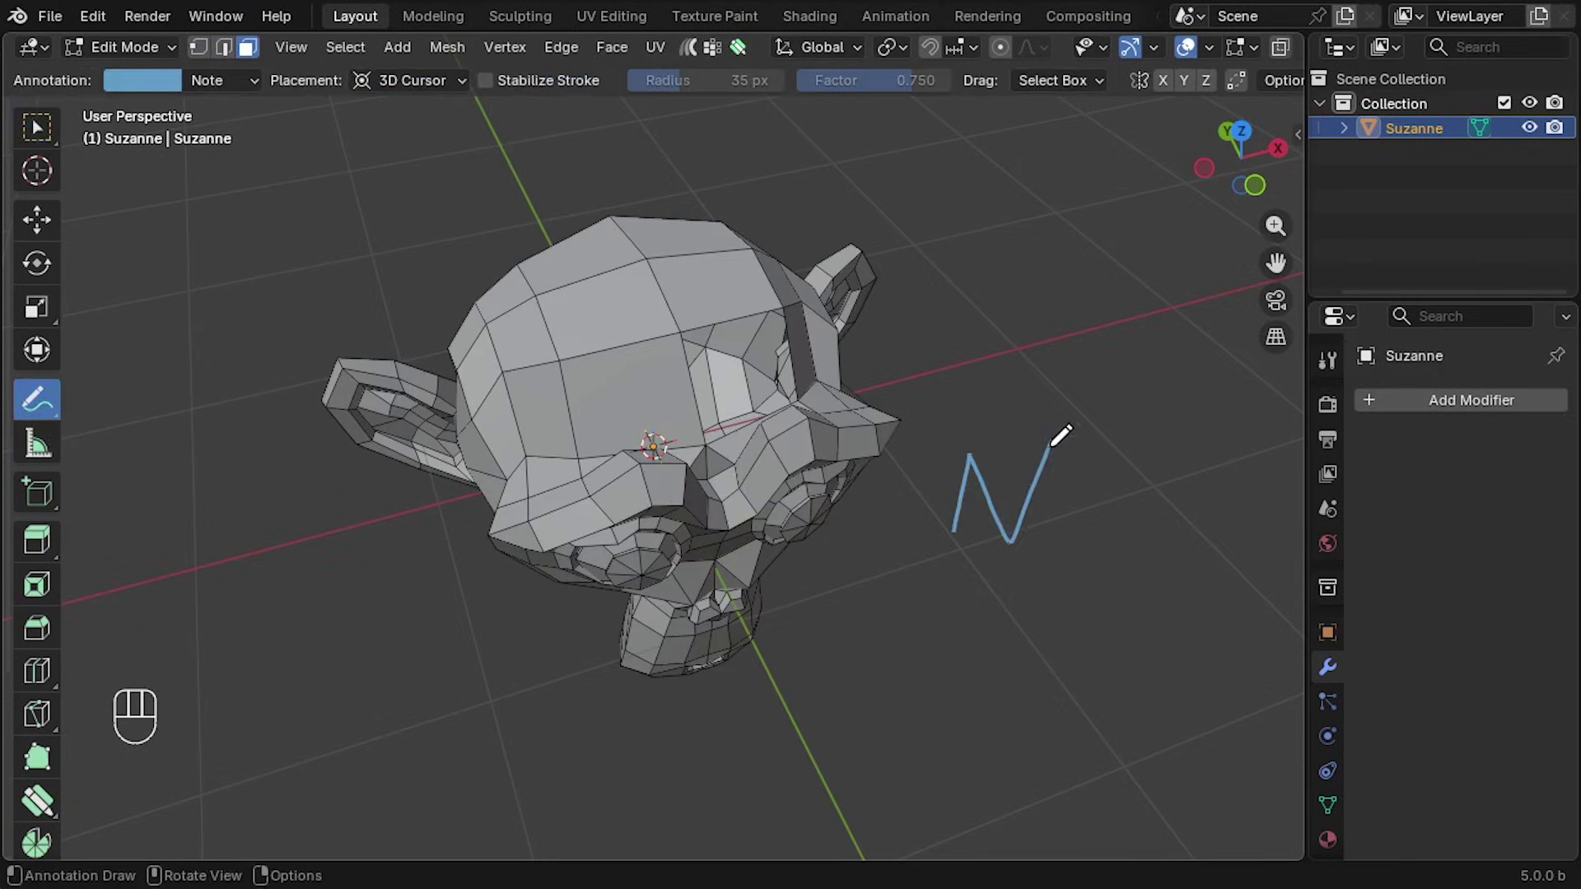
{"action": "mouse_move", "coordinate": [1087, 517]}
{"action": "left_mouse_down"}
{"action": "mouse_move", "coordinate": [1082, 542]}
{"action": "mouse_move", "coordinate": [1089, 518]}
{"action": "left_mouse_up"}
{"action": "left_click_drag", "start_coordinate": [1136, 451], "coordinate": [1142, 525]}
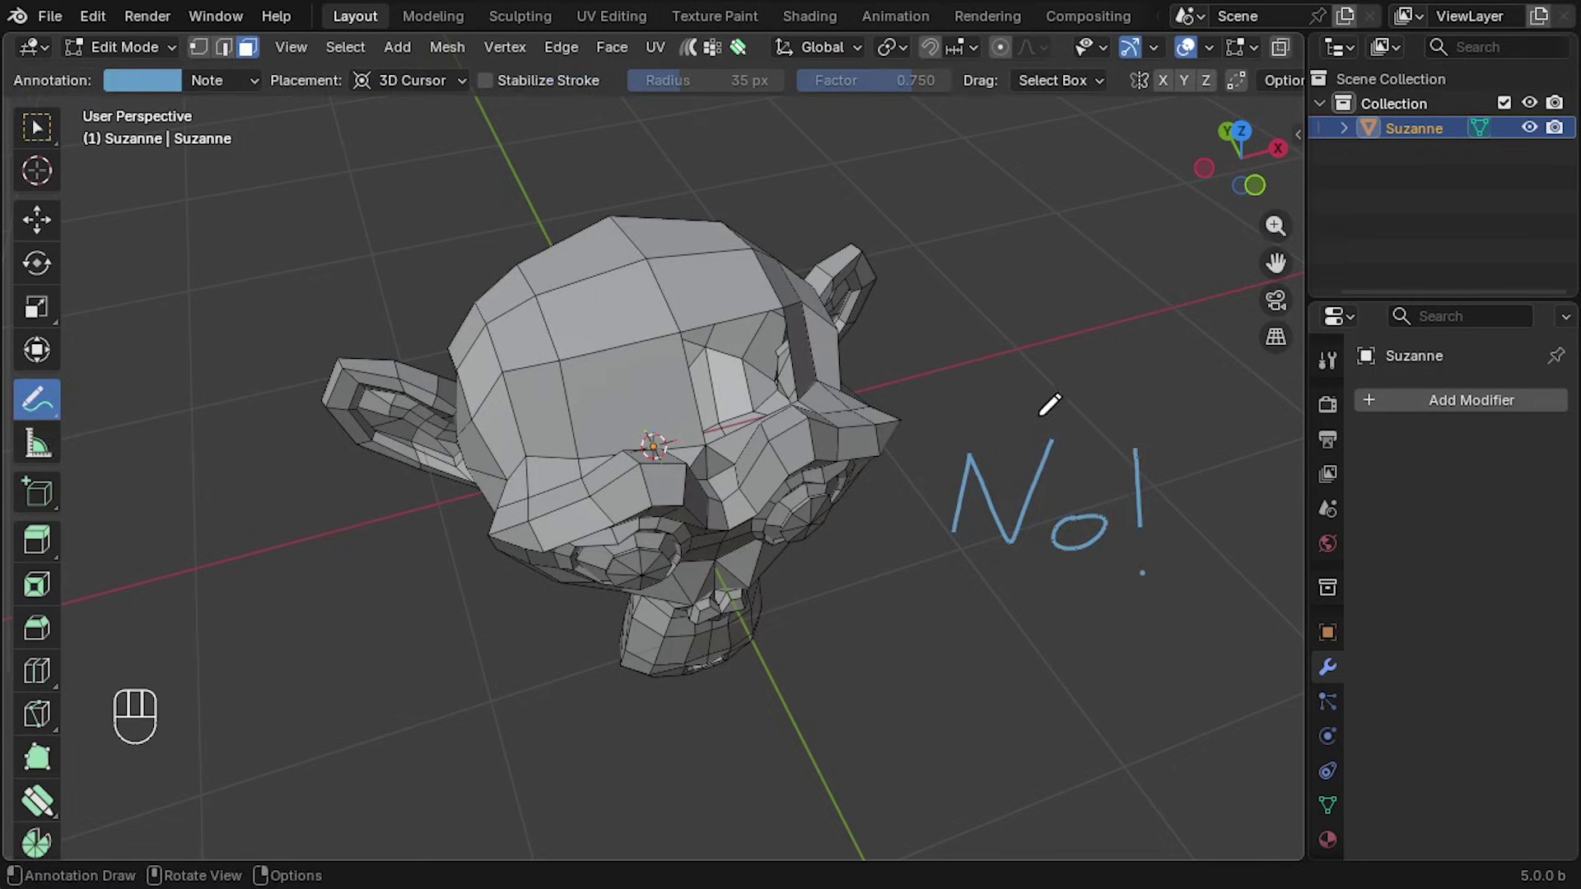
{"action": "mouse_move", "coordinate": [1042, 411]}
{"action": "left_mouse_down"}
{"action": "mouse_move", "coordinate": [911, 349]}
{"action": "mouse_move", "coordinate": [765, 365]}
{"action": "mouse_move", "coordinate": [784, 350]}
{"action": "mouse_move", "coordinate": [765, 375]}
{"action": "mouse_move", "coordinate": [798, 363]}
{"action": "left_mouse_up"}
Undo the note and face deletion to restore the intact Suzanne
{"action": "key", "text": "ctrl+z"}
{"action": "key", "text": "ctrl+z"}
{"action": "key", "text": "ctrl+z"}
{"action": "key", "text": "ctrl+z"}
{"action": "key", "text": "ctrl+z"}
{"action": "key", "text": "ctrl+z"}
{"action": "key", "text": "ctrl+z"}
{"action": "key", "text": "ctrl+z"}
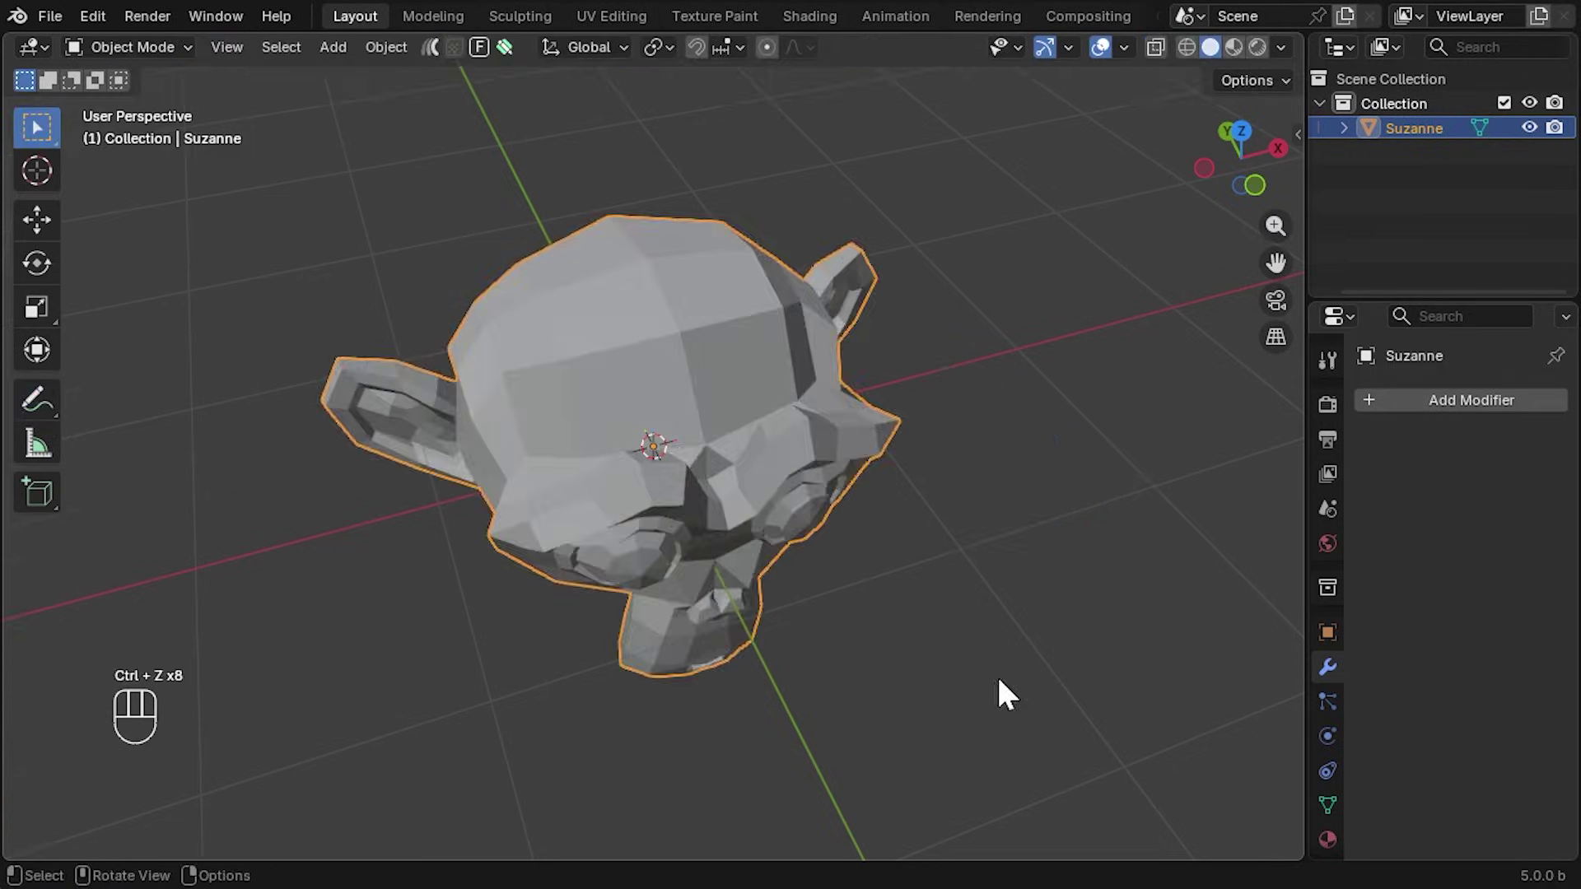
{"action": "mouse_move", "coordinate": [999, 684]}
{"action": "middle_mouse_down"}
{"action": "mouse_move", "coordinate": [796, 551]}
{"action": "mouse_move", "coordinate": [865, 587]}
{"action": "middle_mouse_up"}
{"action": "middle_click_drag", "start_coordinate": [651, 633], "coordinate": [1147, 643]}
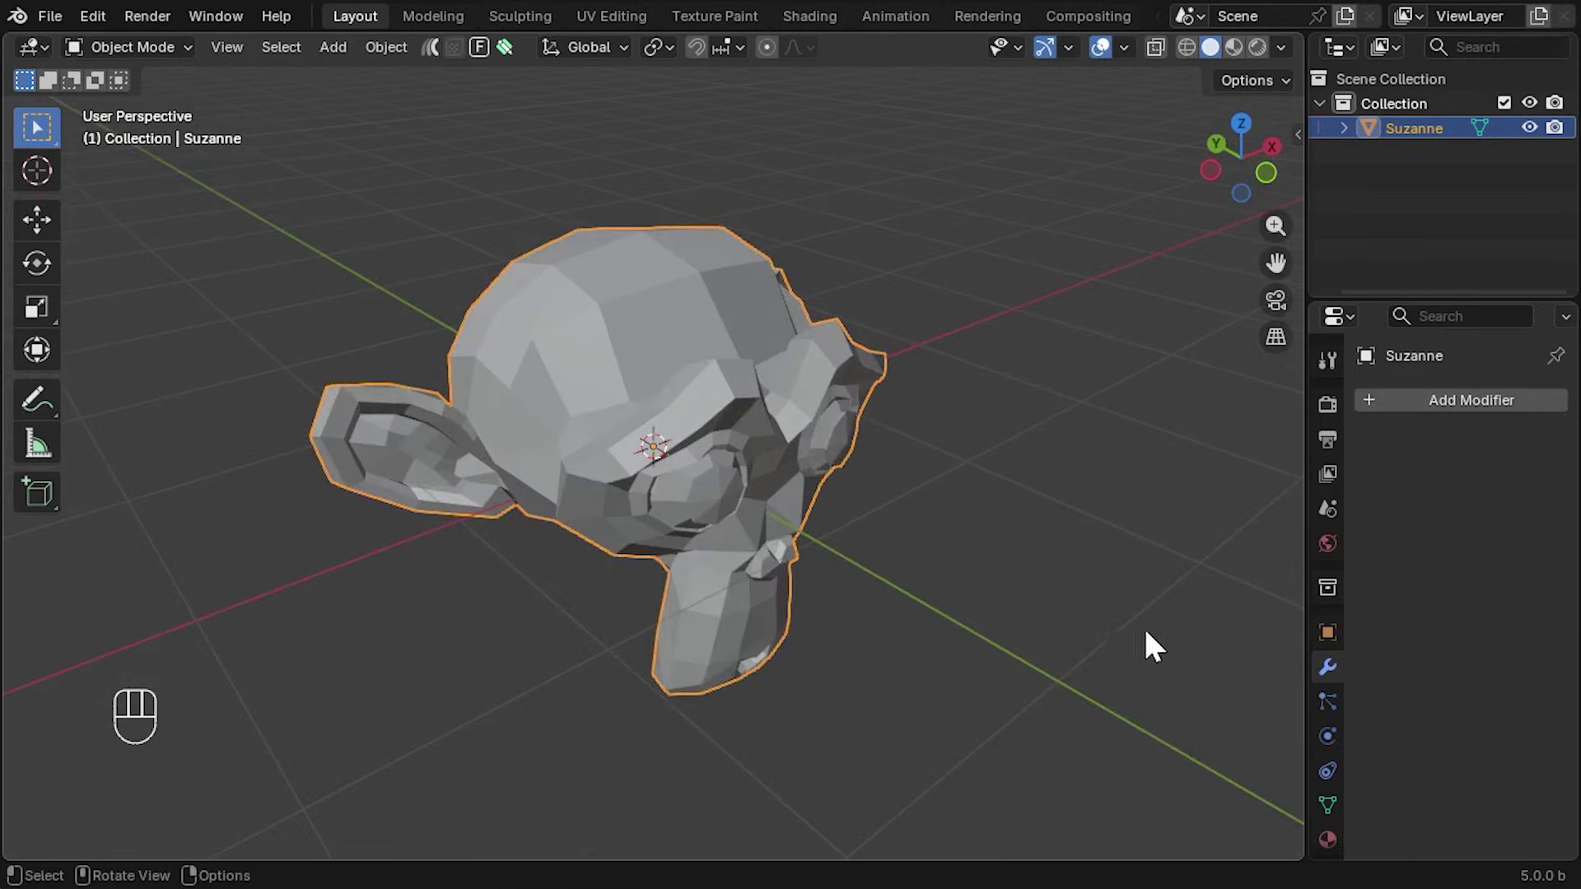
{"action": "scroll", "coordinate": [1034, 659], "scroll_direction": "down", "scroll_amount": 2}
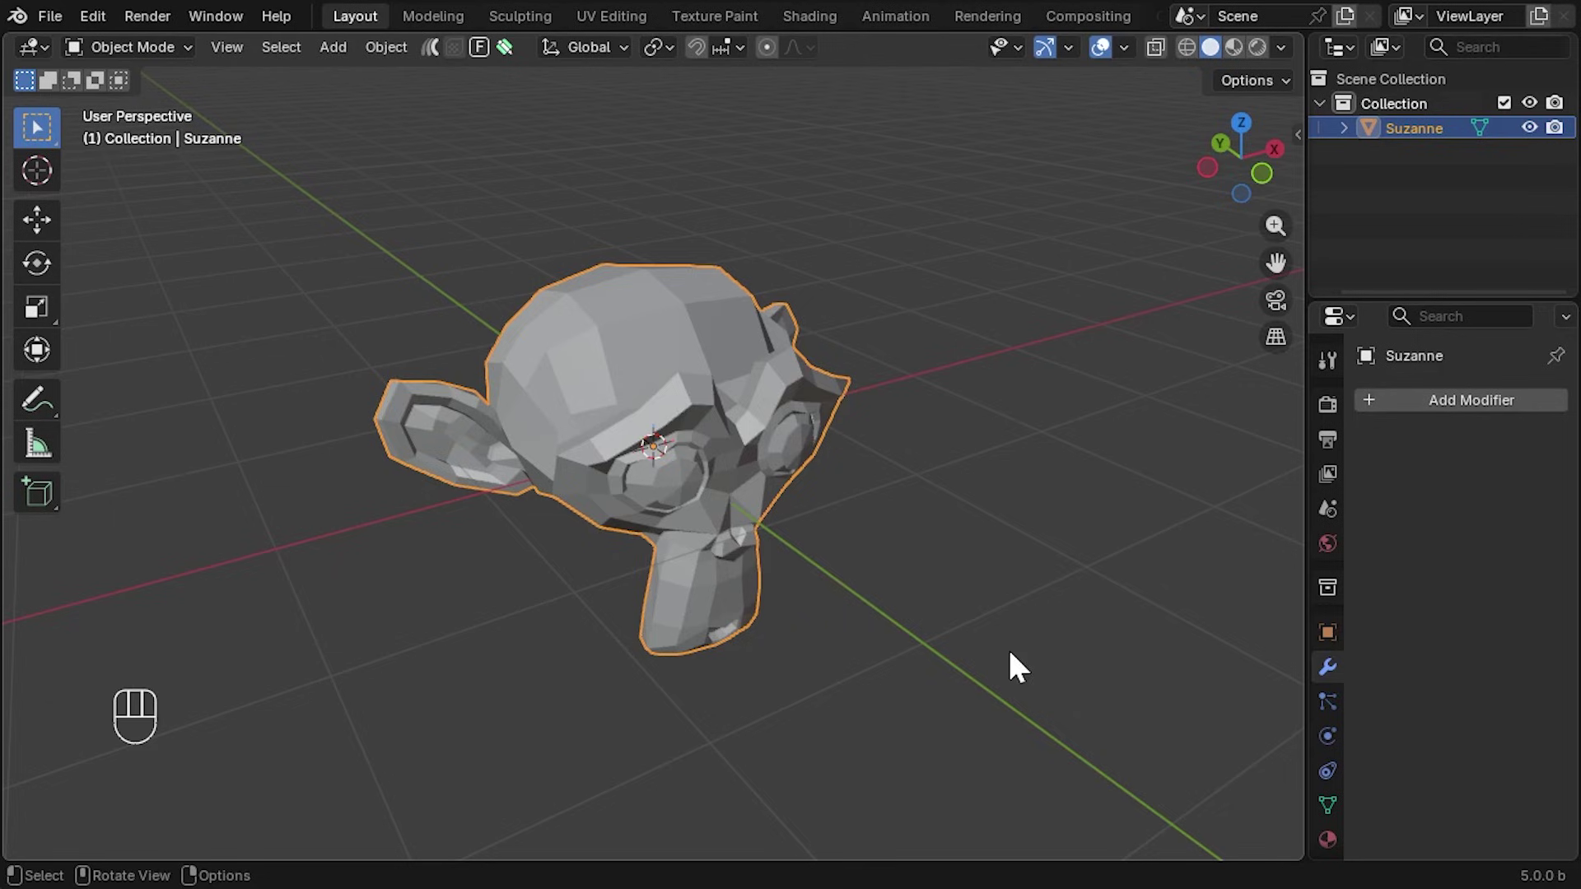
Set the render engine to Cycles with GPU Compute as the device
{"action": "left_click", "coordinate": [1328, 403]}
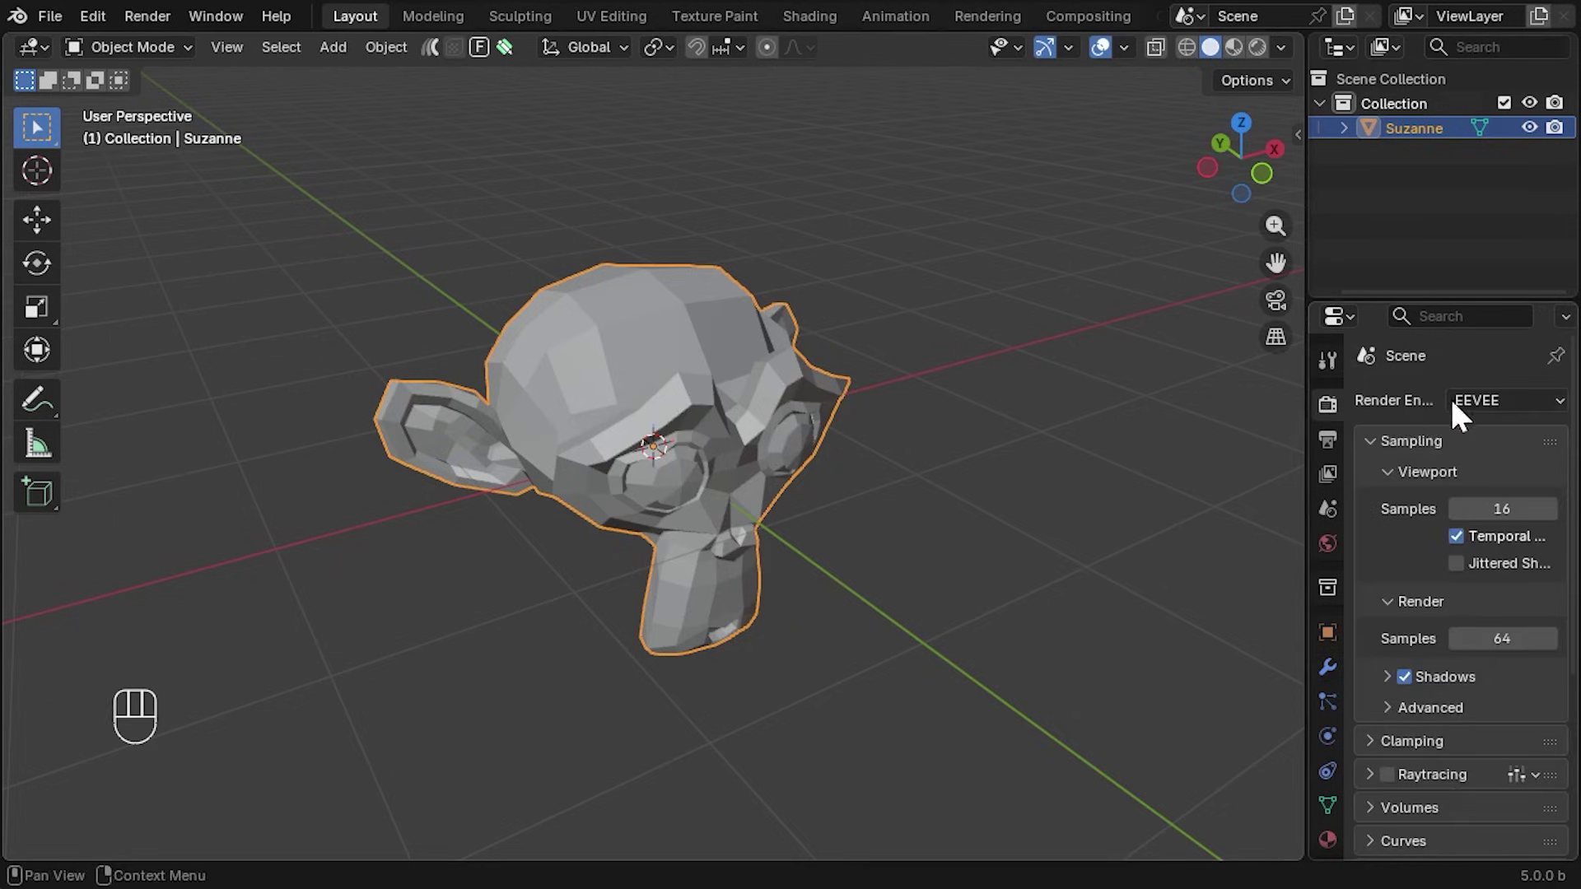
{"action": "left_click", "coordinate": [1451, 402]}
{"action": "left_click", "coordinate": [1471, 482]}
{"action": "left_click", "coordinate": [1484, 430]}
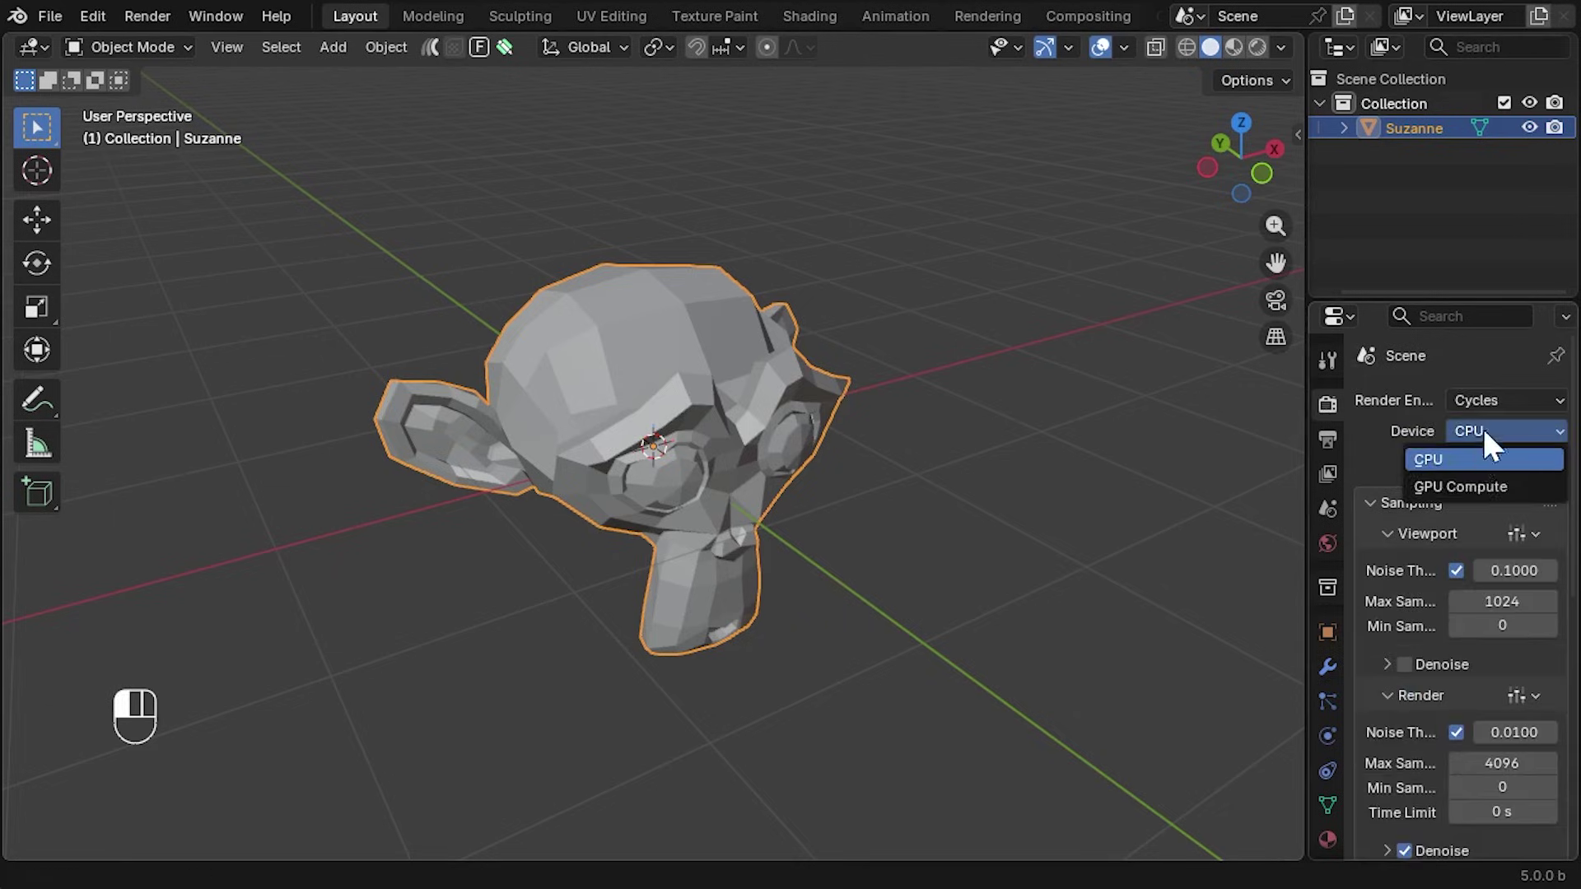
{"action": "left_click", "coordinate": [1463, 485]}
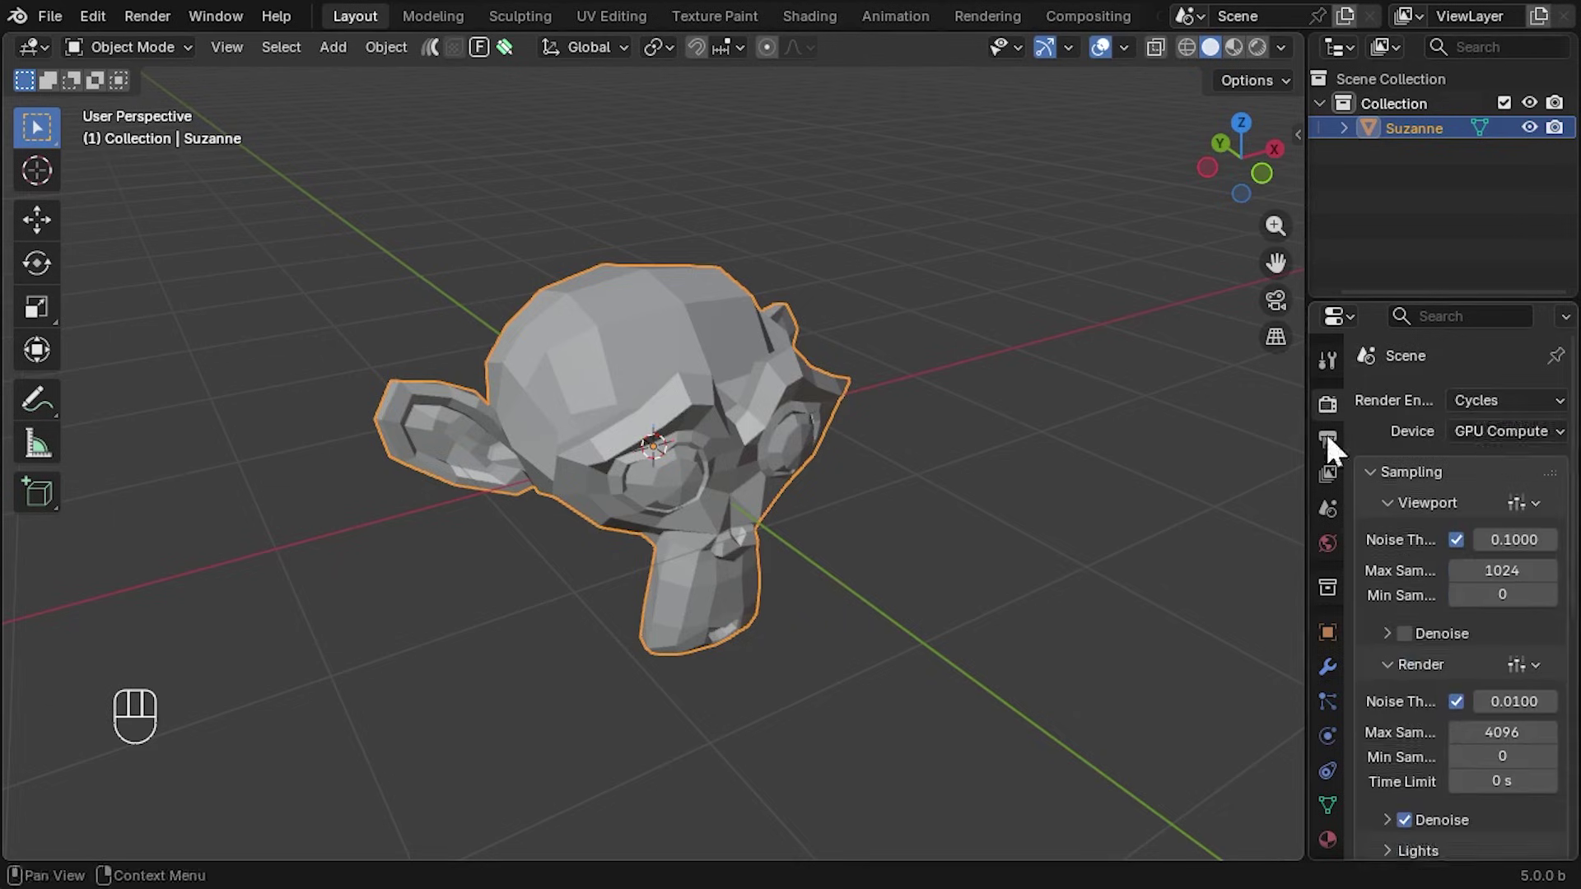
Switch to the Shading workspace and edit the World shader nodes
{"action": "left_click", "coordinate": [817, 18]}
{"action": "left_click", "coordinate": [110, 519]}
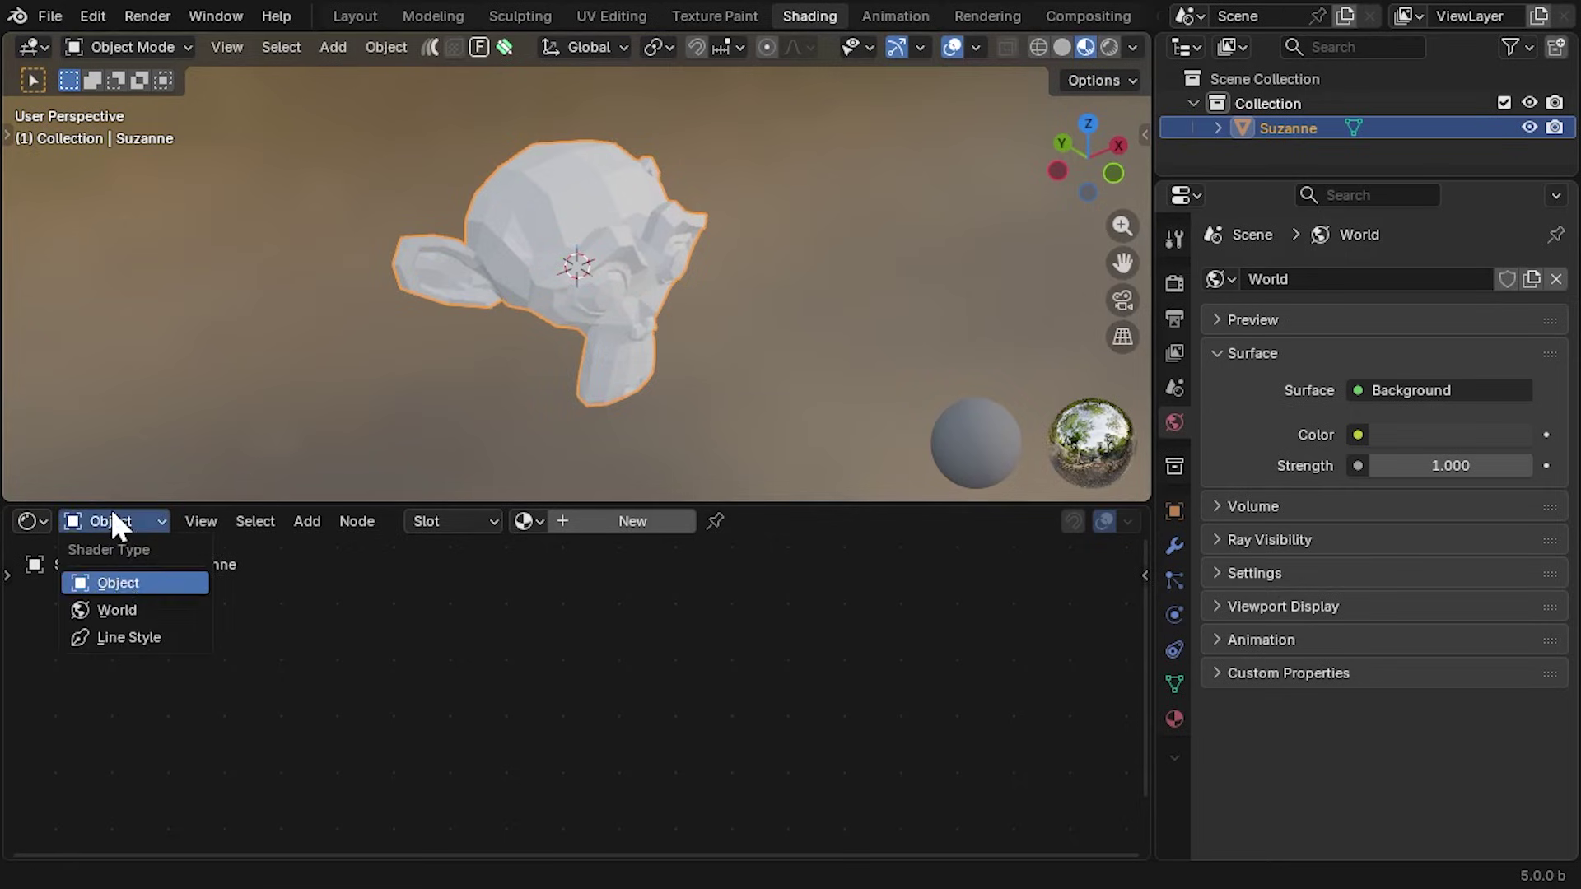
{"action": "left_click", "coordinate": [121, 602]}
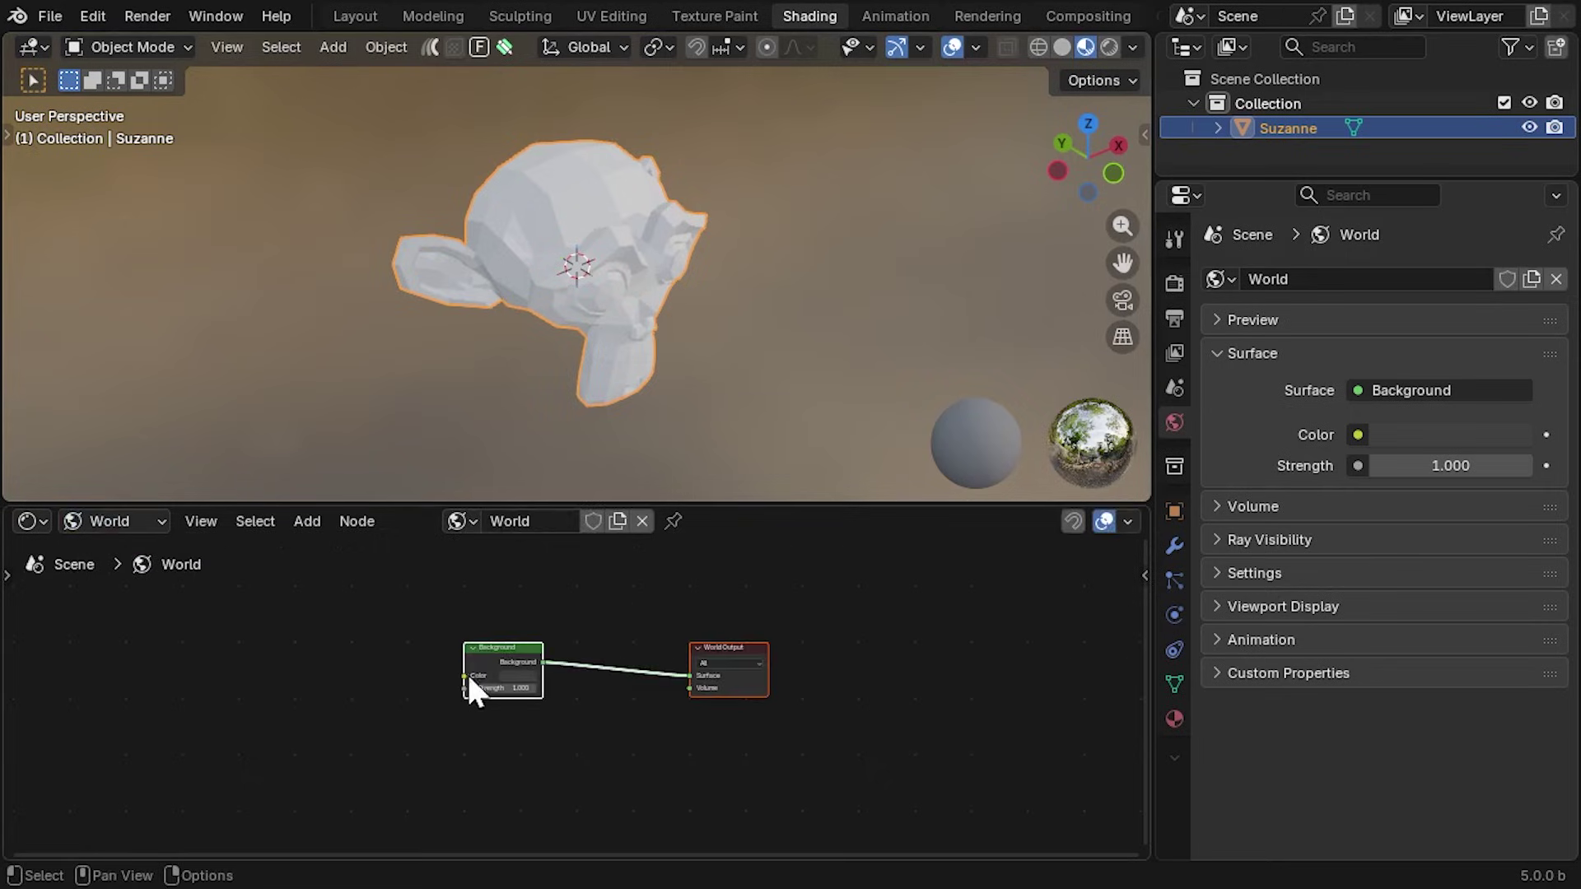
Feed a Sky Texture node into the World Background color and view Suzanne rendered under it
{"action": "left_click_drag", "start_coordinate": [466, 673], "coordinate": [368, 645]}
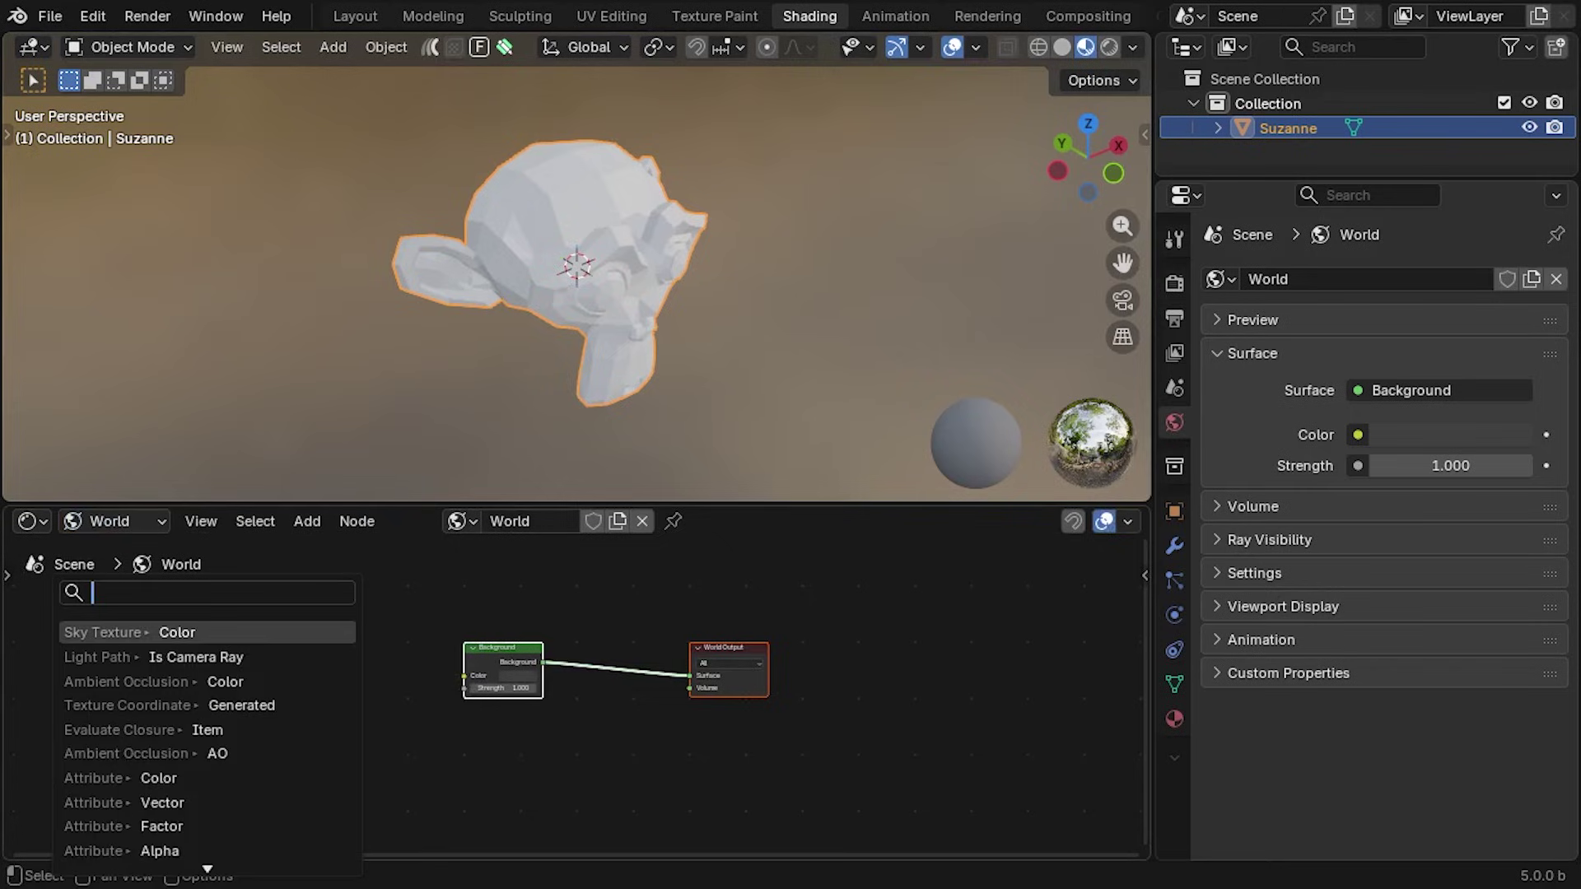
{"action": "type", "text": "sky"}
{"action": "key", "text": "Return"}
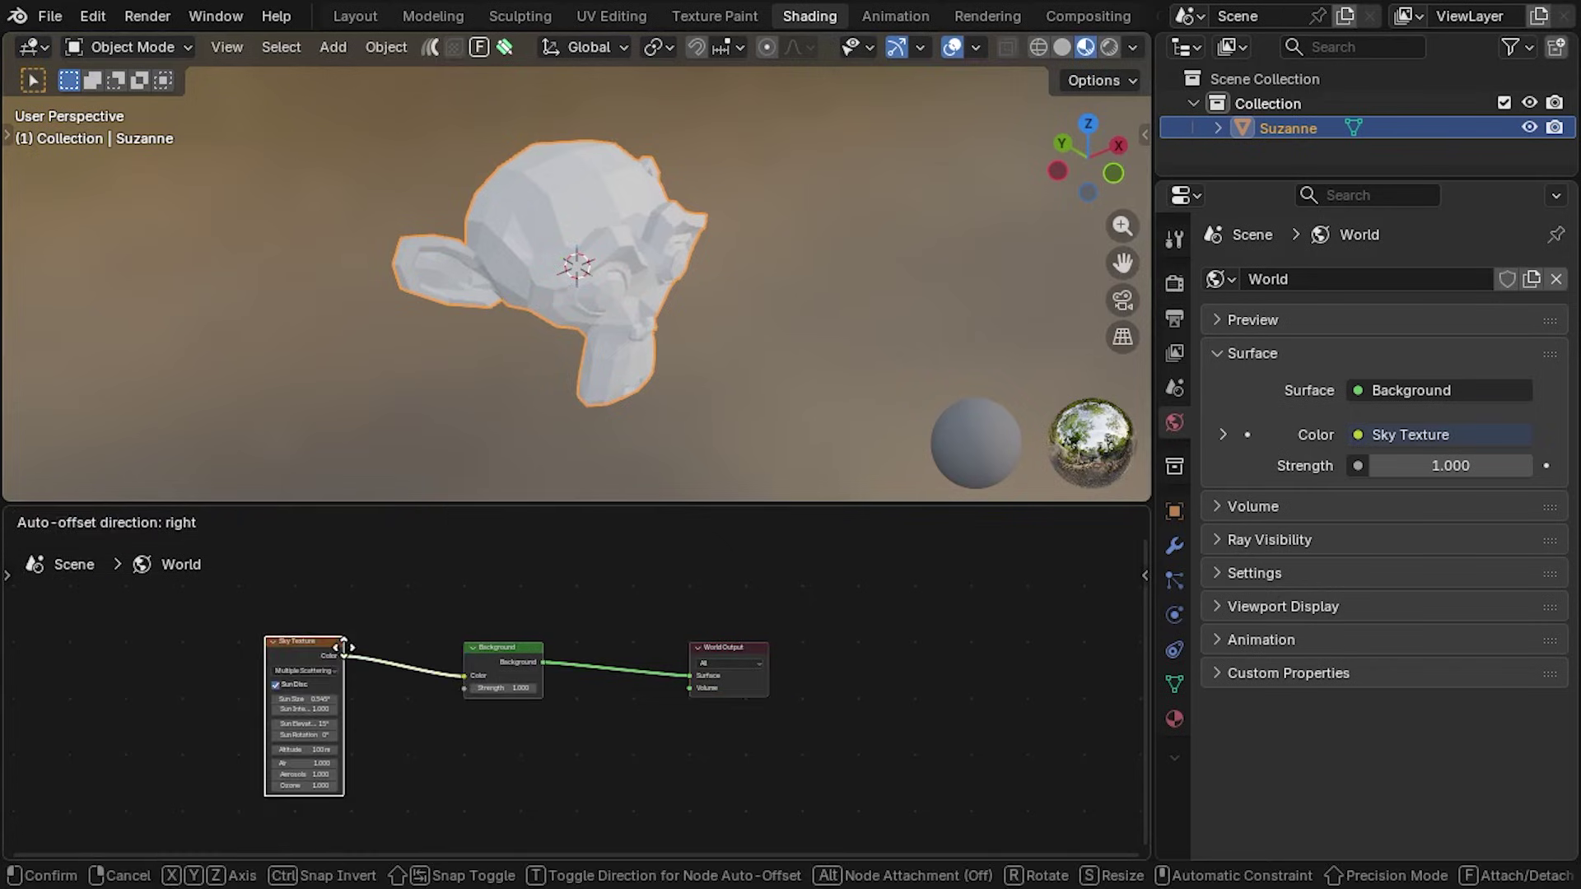
{"action": "left_click", "coordinate": [362, 627]}
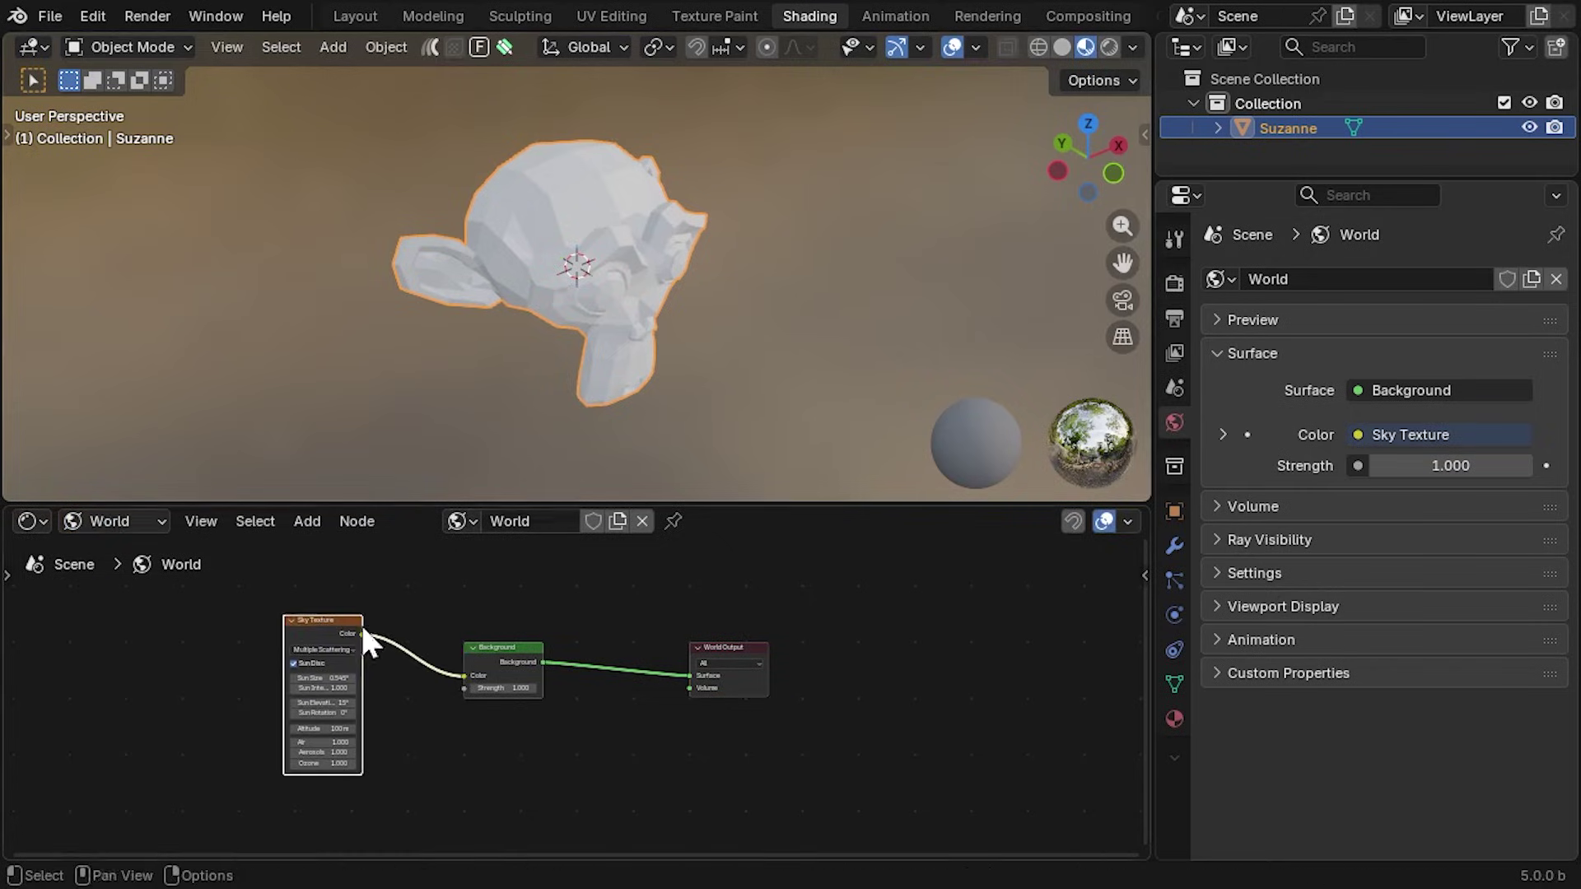
{"action": "left_click", "coordinate": [1109, 47]}
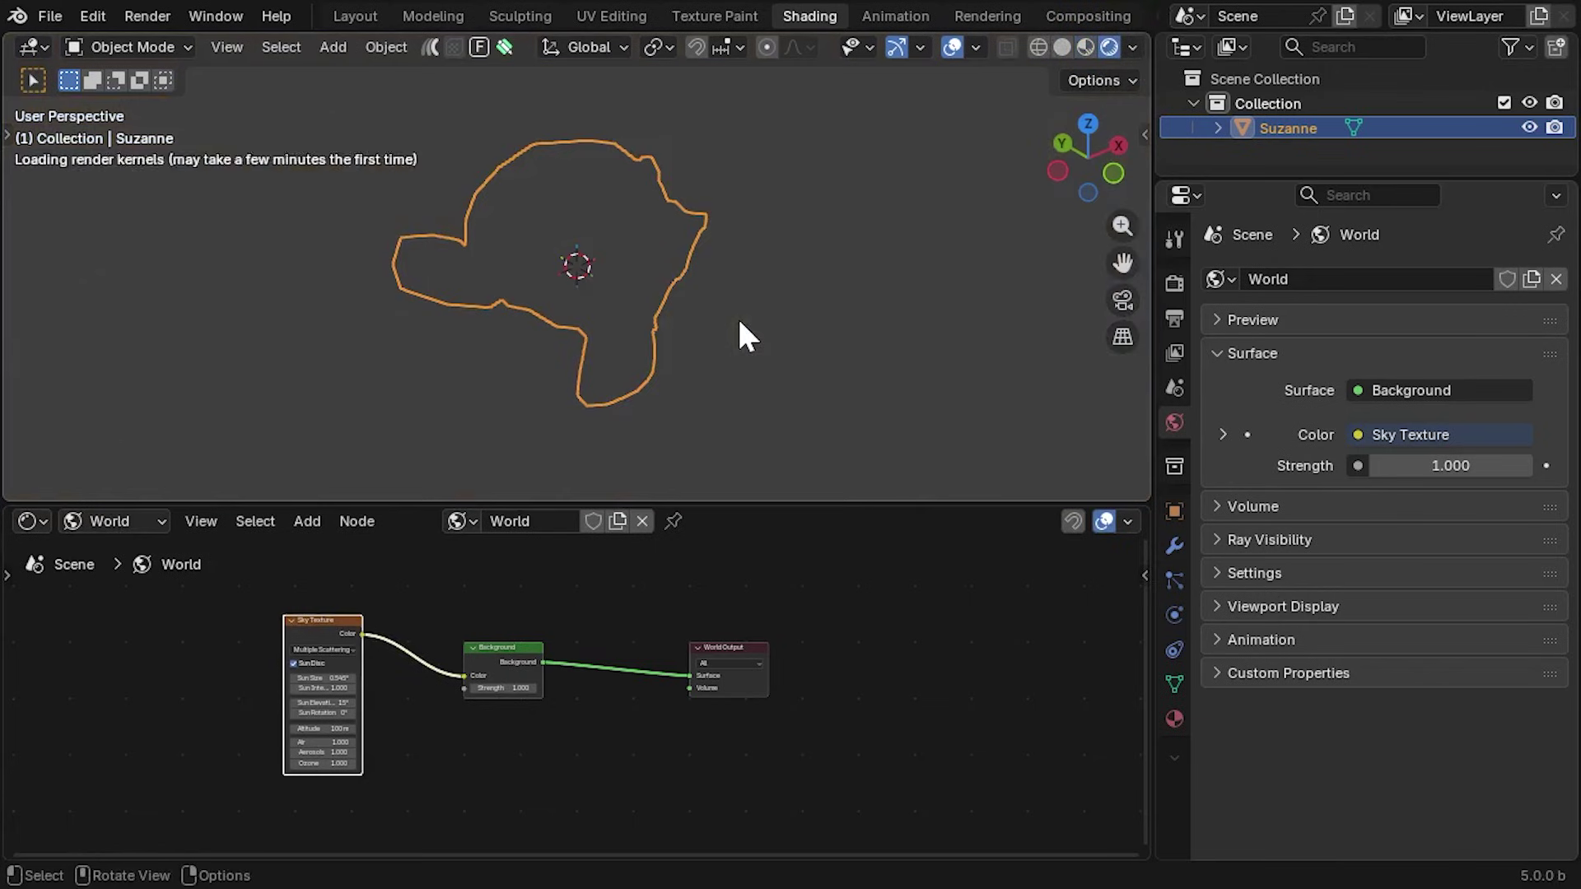
{"action": "mouse_move", "coordinate": [768, 337]}
{"action": "middle_mouse_down"}
{"action": "mouse_move", "coordinate": [575, 284]}
{"action": "mouse_move", "coordinate": [765, 311]}
{"action": "mouse_move", "coordinate": [752, 321]}
{"action": "mouse_move", "coordinate": [765, 293]}
{"action": "mouse_move", "coordinate": [779, 322]}
{"action": "mouse_move", "coordinate": [770, 313]}
{"action": "middle_mouse_up"}
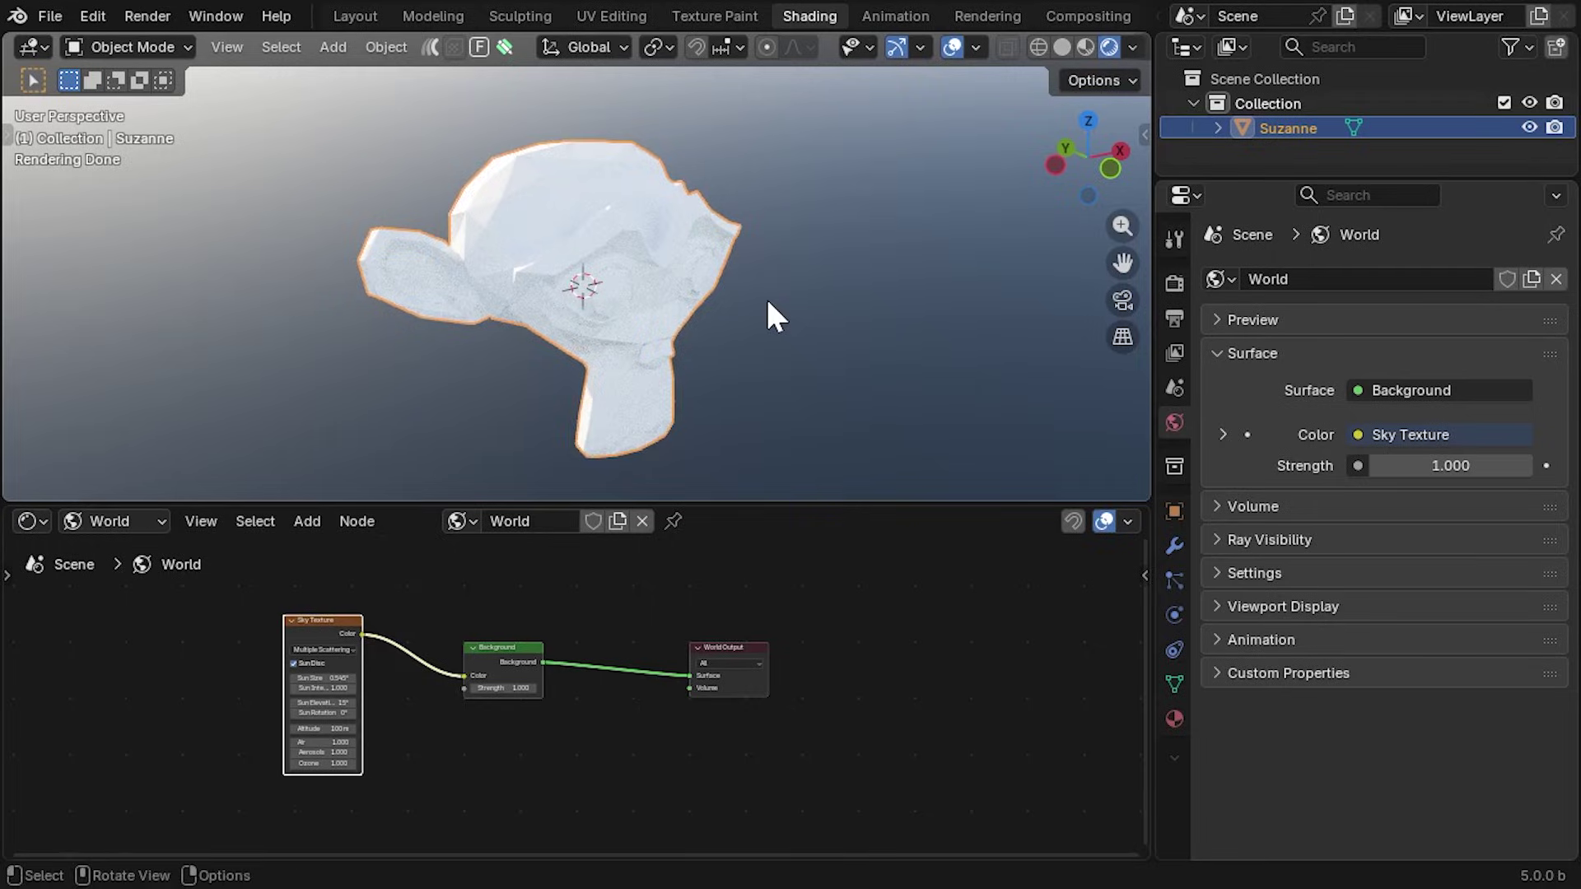
Show Suzanne's empty modifier stack and open the Add Modifier Generate list
{"action": "left_click", "coordinate": [1175, 546]}
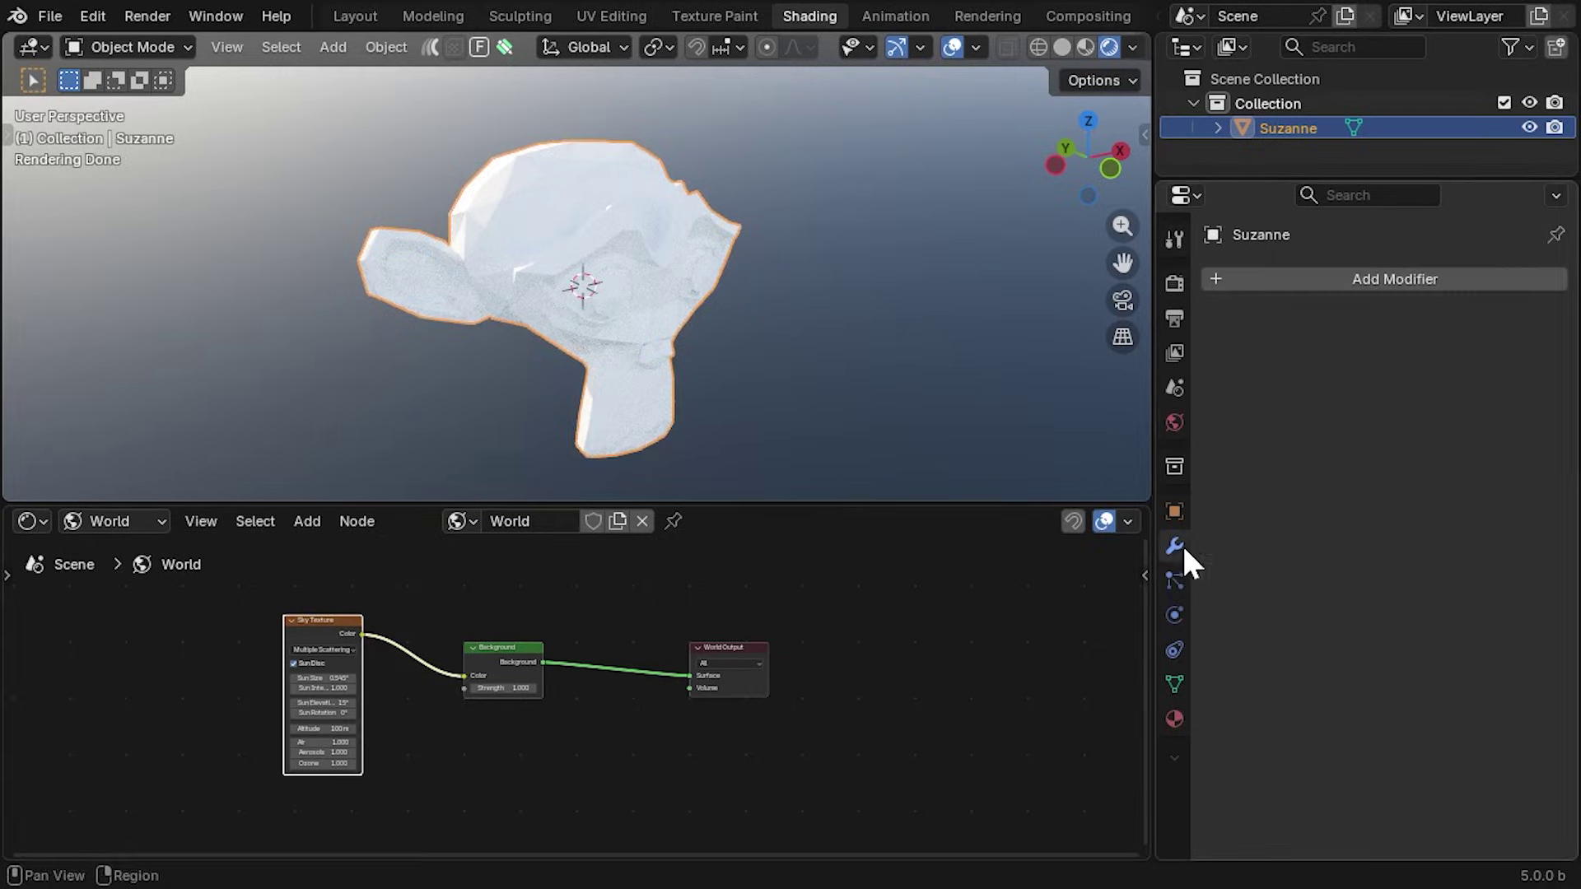
{"action": "left_click", "coordinate": [1384, 280]}
{"action": "mouse_move", "coordinate": [1385, 284]}
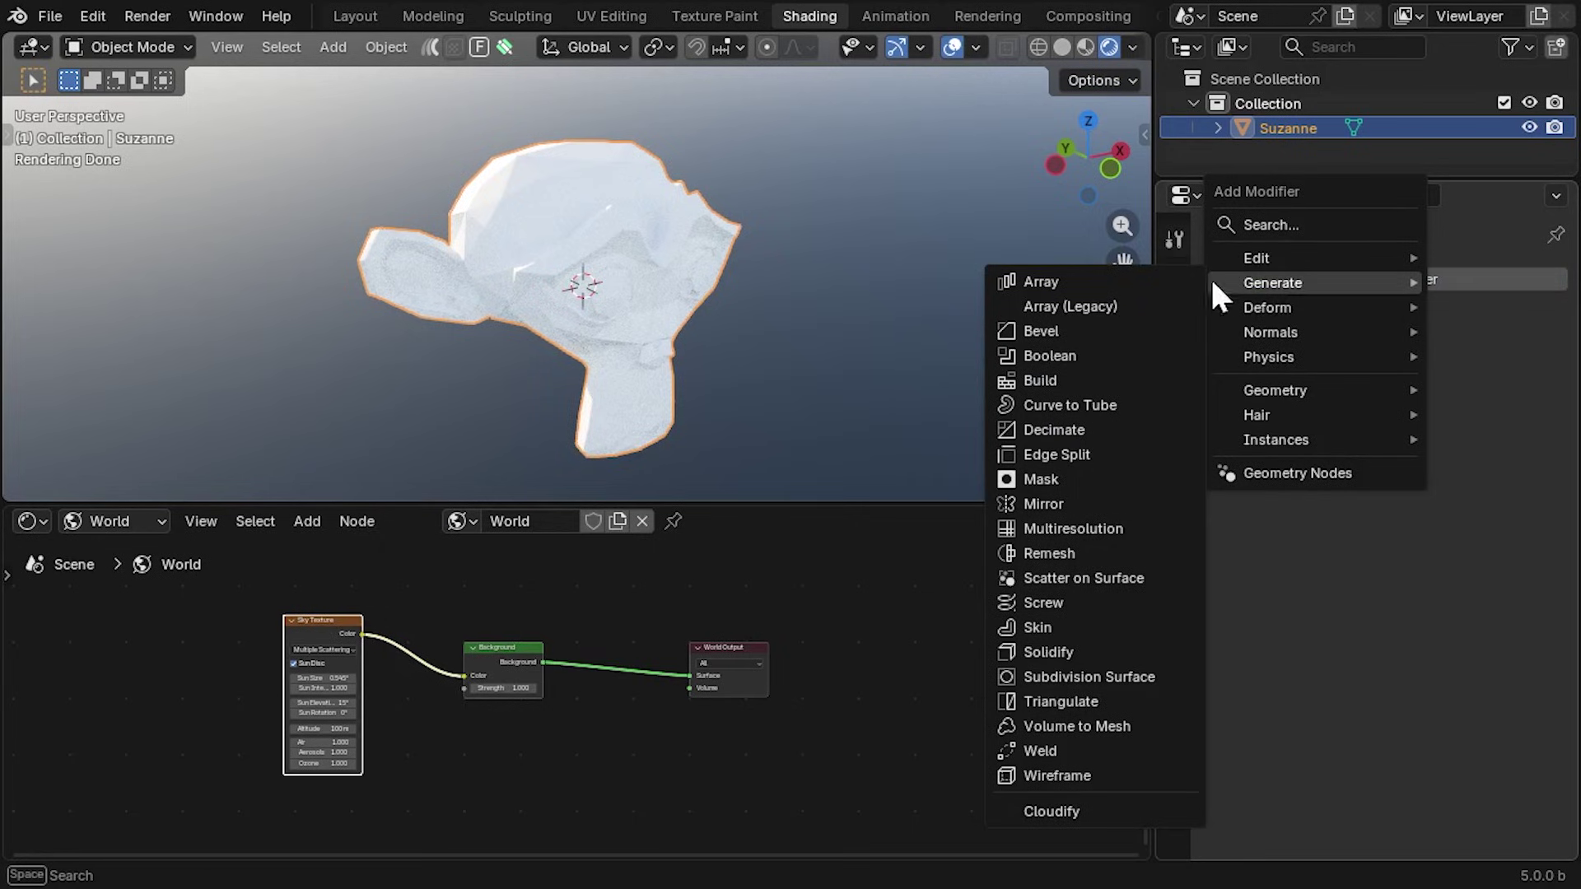
Add a Cloudify modifier to Suzanne, inspect the cloud, and raise Noise Seed to 0.480
{"action": "left_click", "coordinate": [1116, 815]}
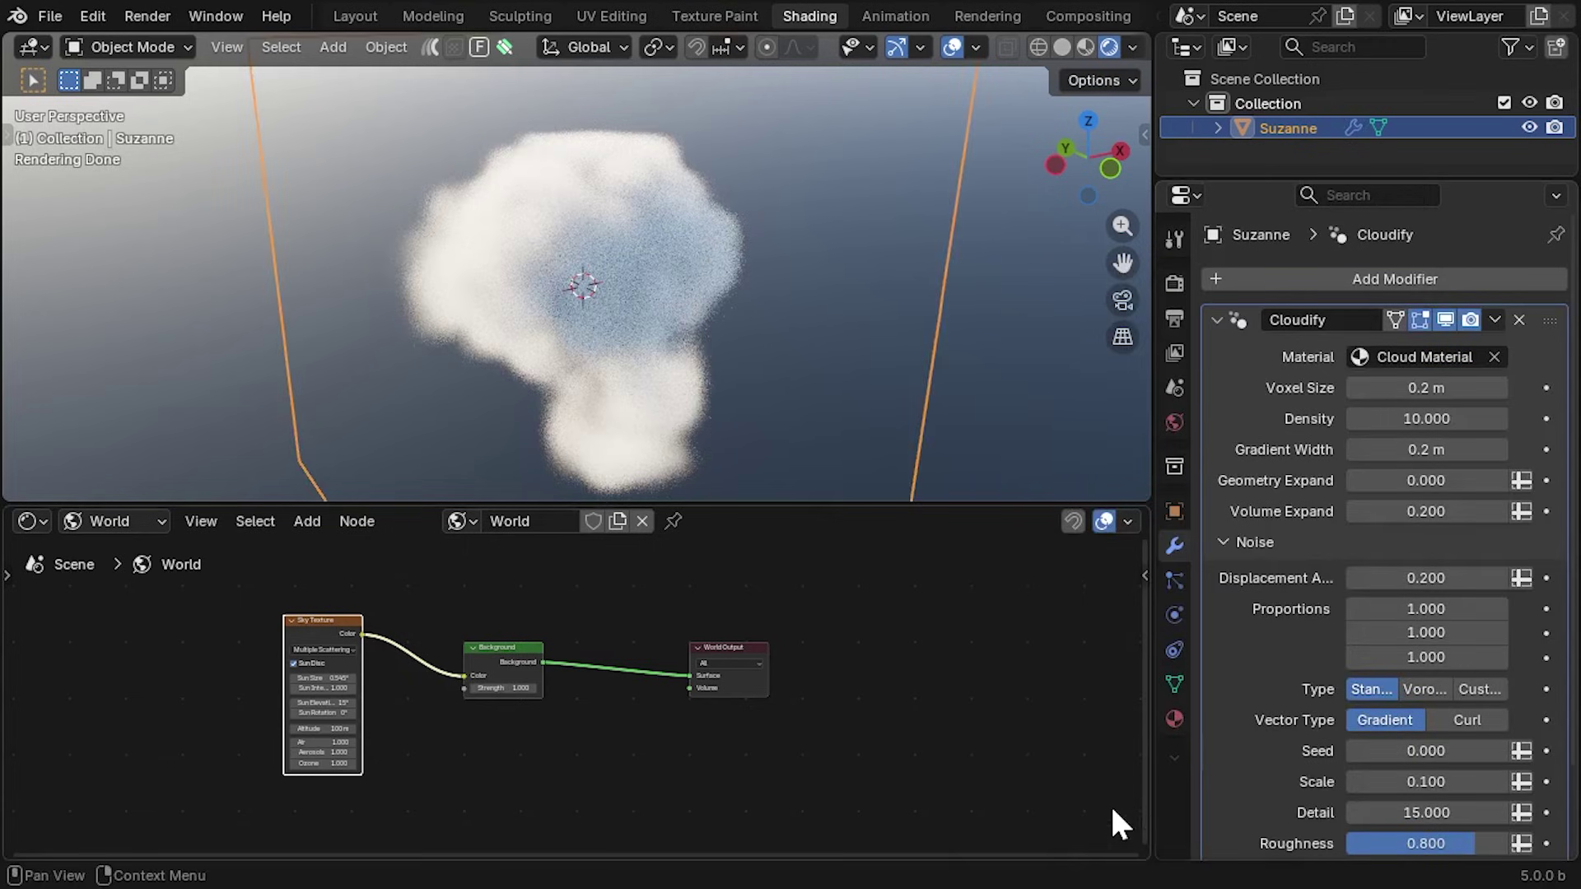
{"action": "middle_click_drag", "start_coordinate": [957, 476], "coordinate": [785, 423]}
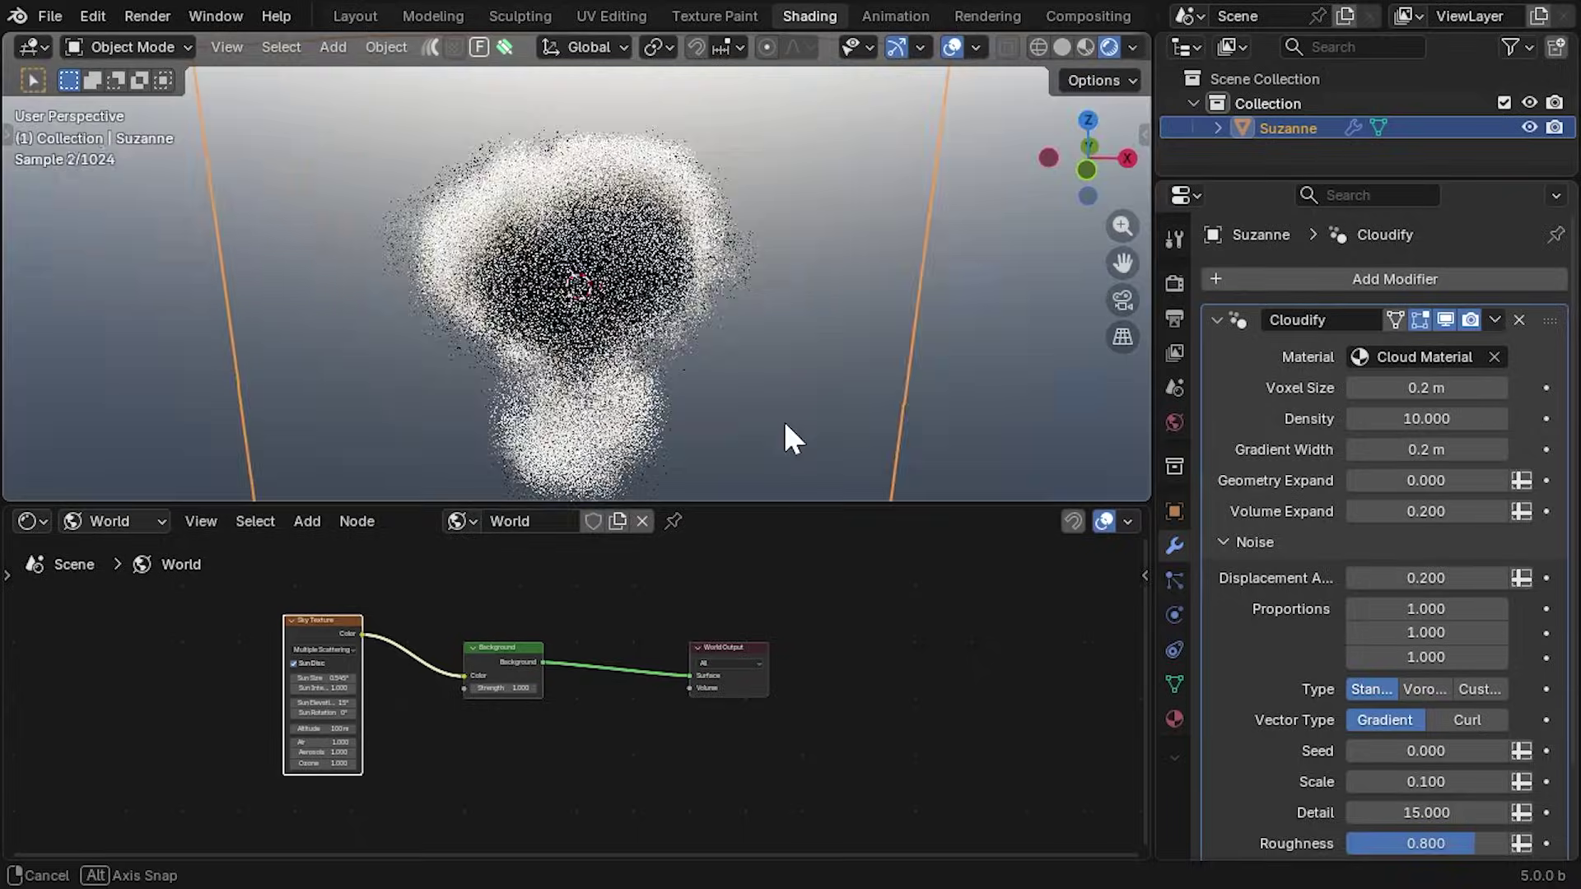
{"action": "scroll", "coordinate": [785, 424], "scroll_direction": "down", "scroll_amount": 3}
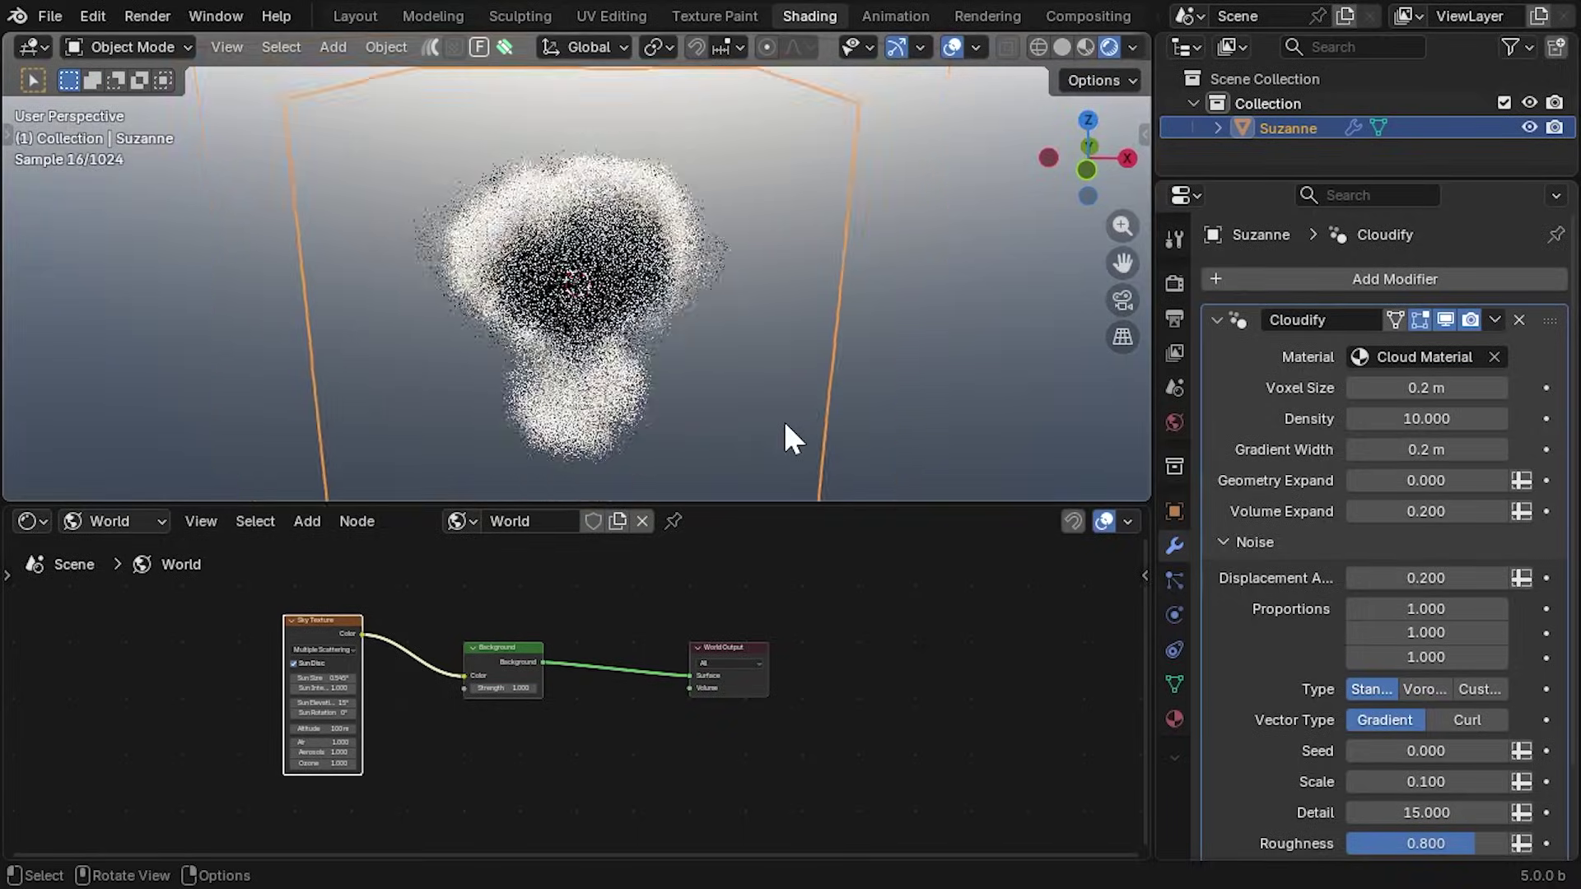
{"action": "scroll", "coordinate": [785, 424], "scroll_direction": "up", "scroll_amount": 1}
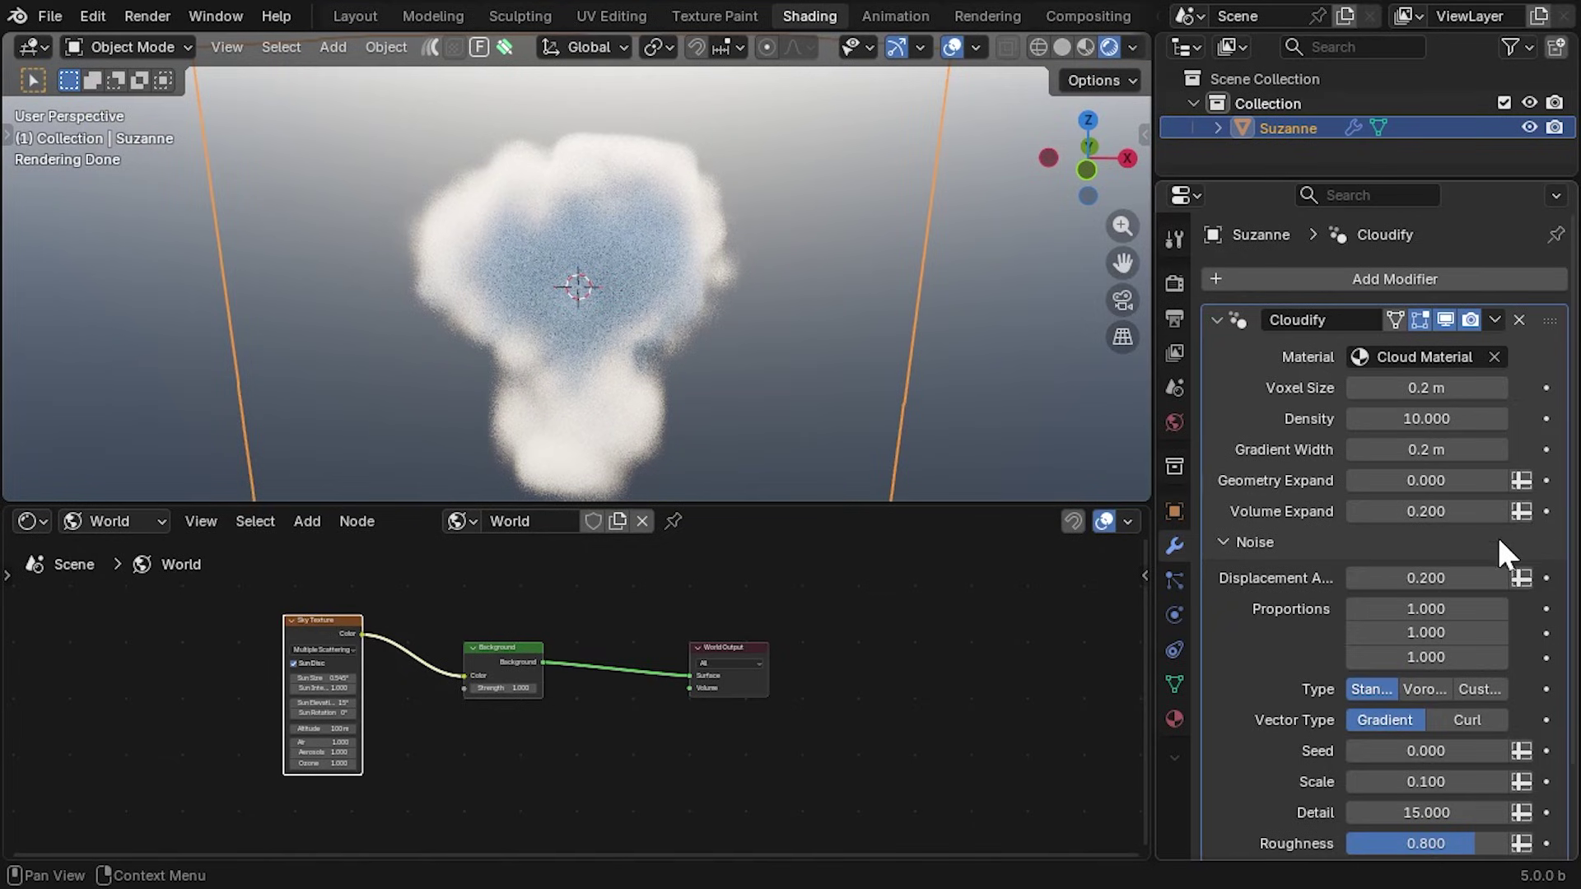
{"action": "middle_click_drag", "start_coordinate": [499, 386], "coordinate": [609, 382]}
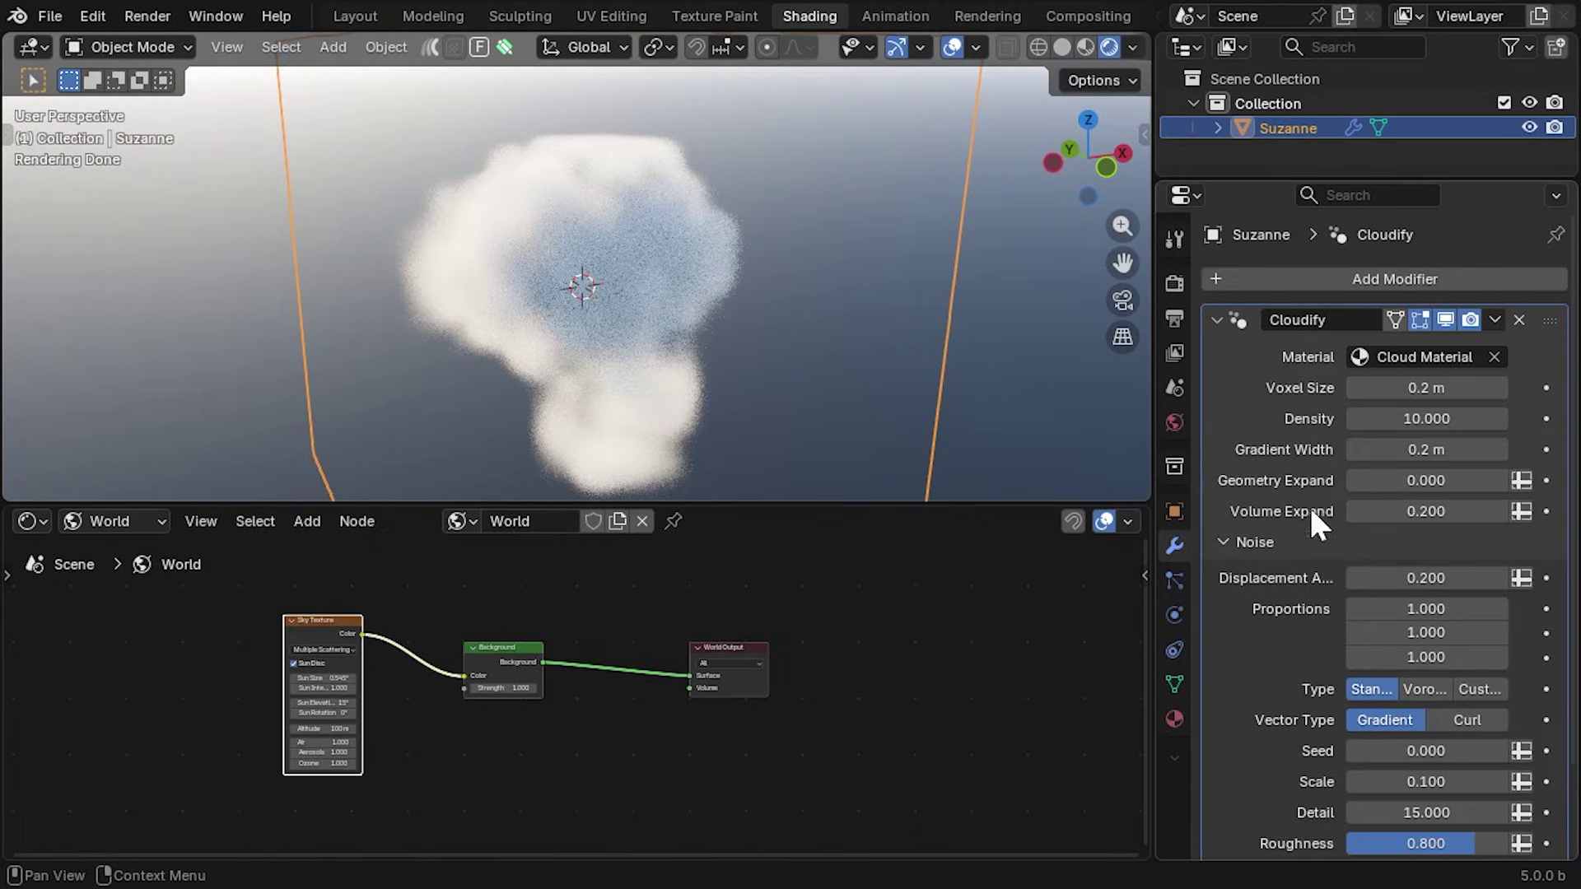
{"action": "scroll", "coordinate": [1301, 516], "scroll_direction": "down", "scroll_amount": 3}
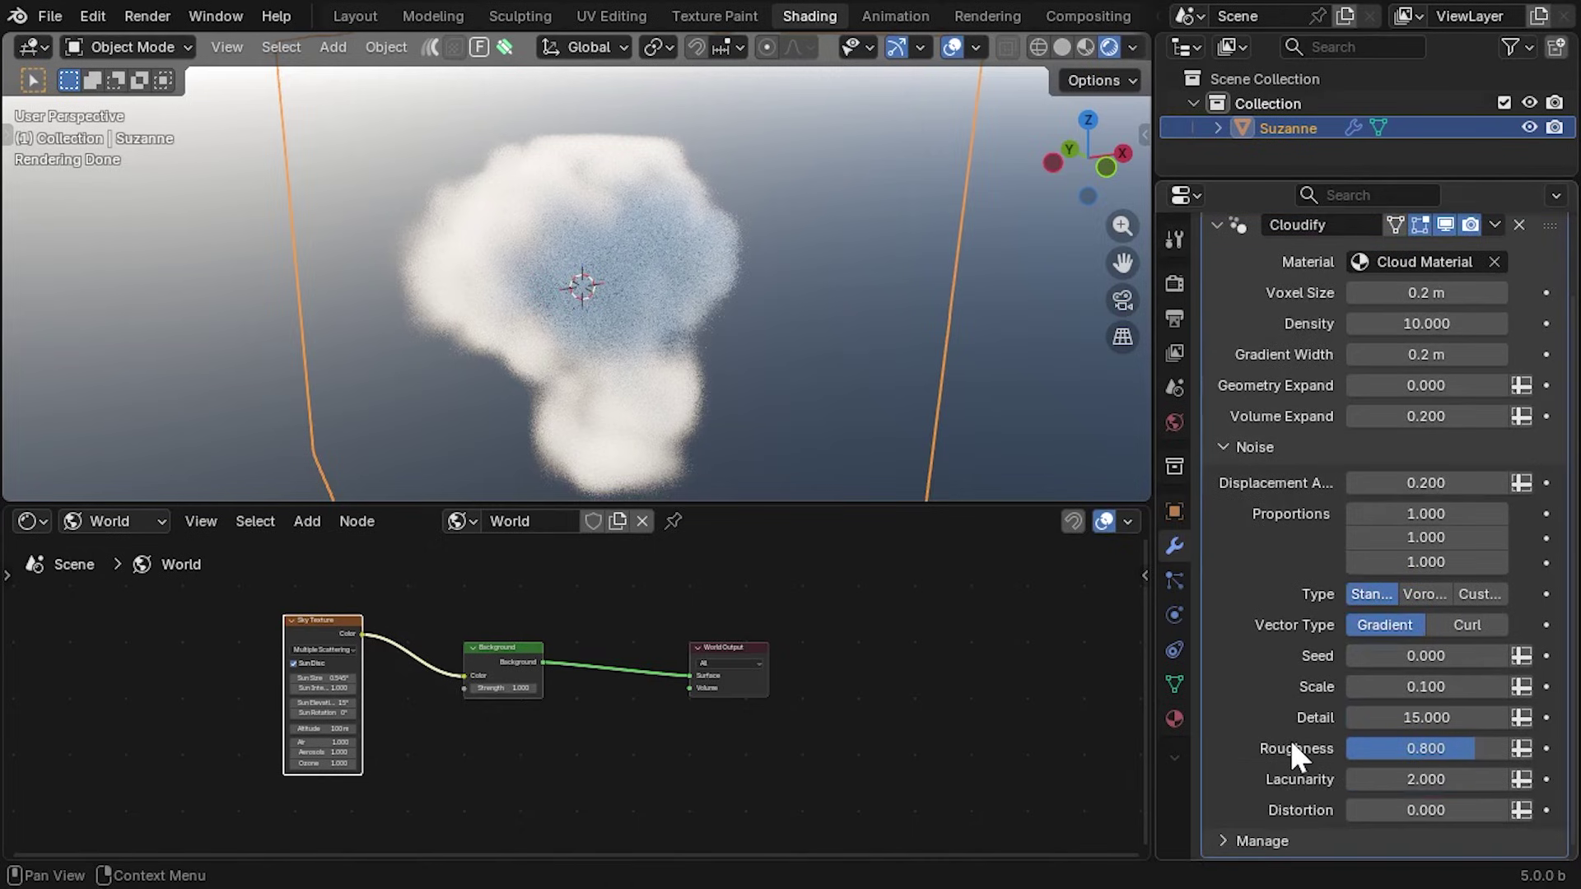
{"action": "left_click_drag", "start_coordinate": [1408, 655], "coordinate": [1515, 655]}
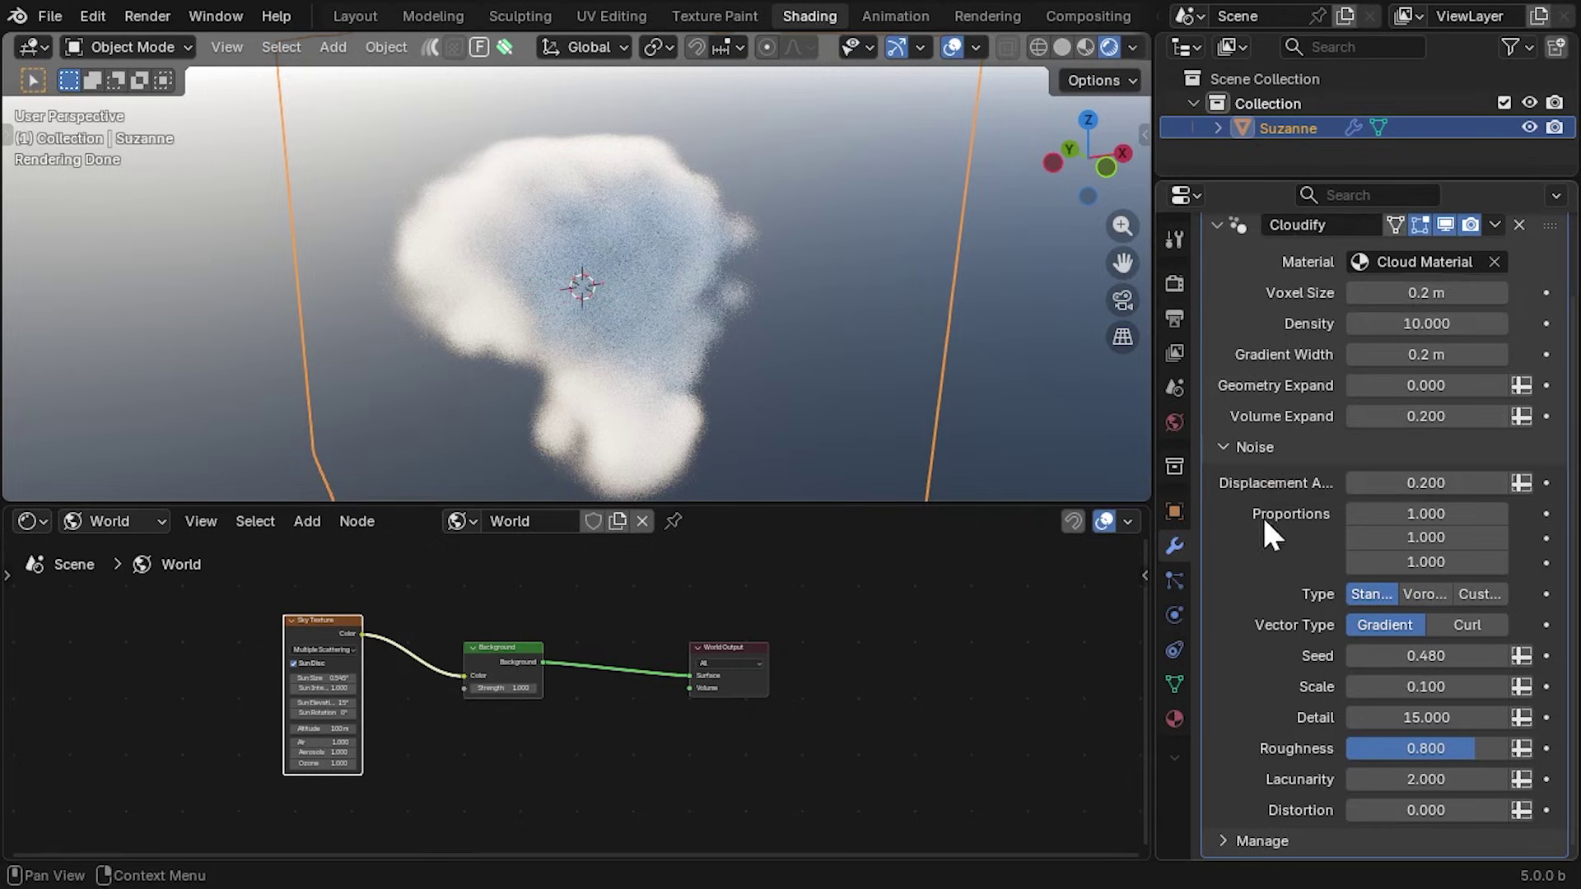
Set the Cloudify Voxel Size to 0.05 m and Gradient Width to 0.1 m
{"action": "left_click", "coordinate": [1426, 292]}
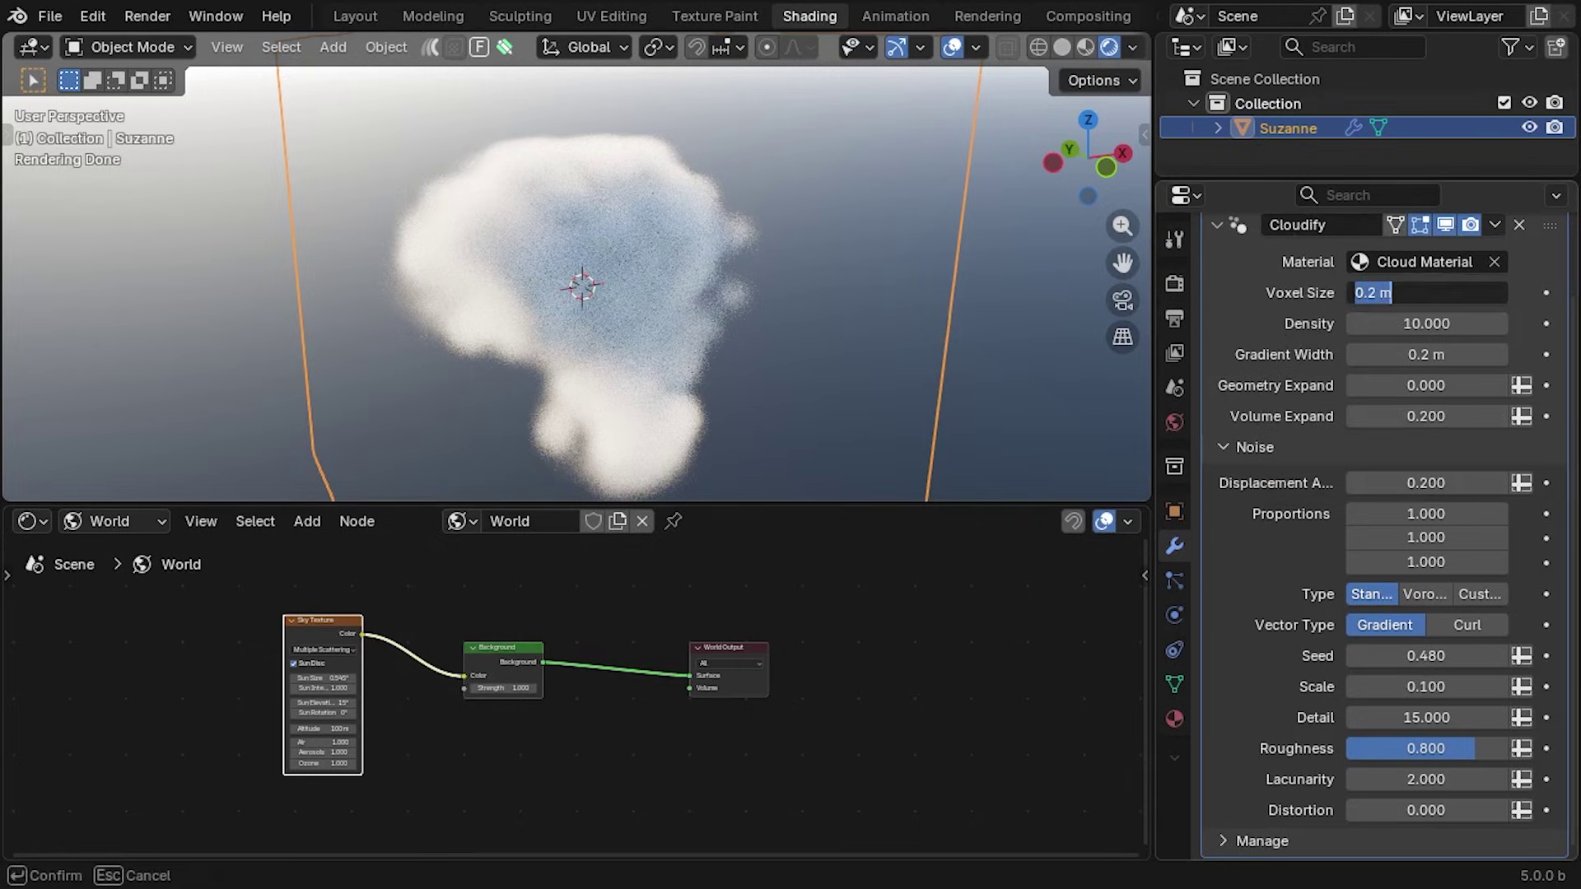
{"action": "type", "text": ".05"}
{"action": "key", "text": "Return"}
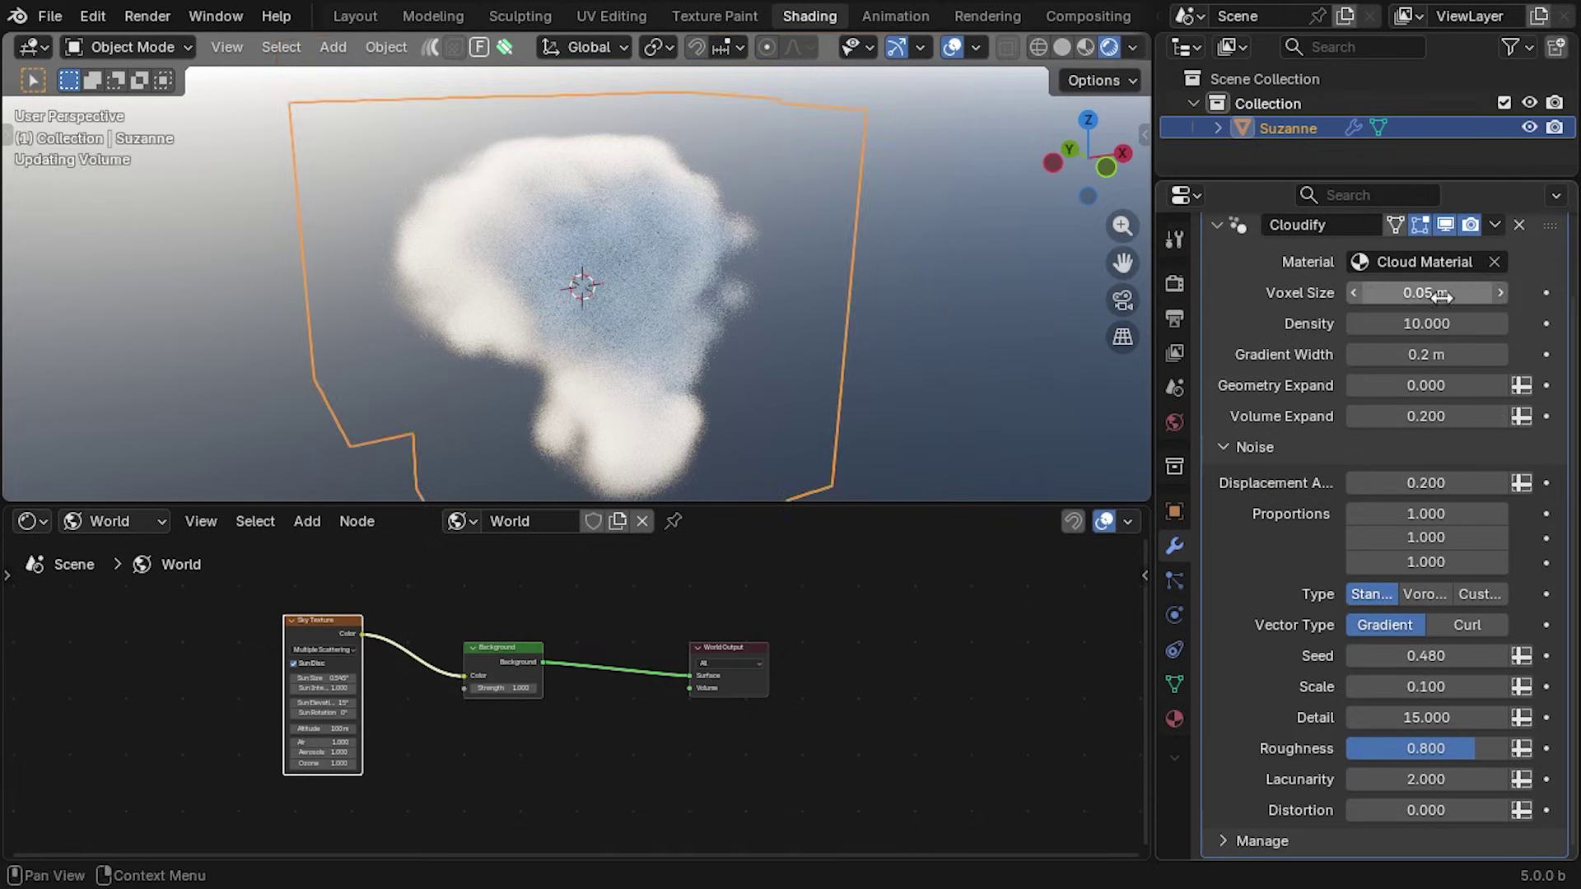
{"action": "mouse_move", "coordinate": [919, 367]}
{"action": "middle_mouse_down"}
{"action": "mouse_move", "coordinate": [873, 377]}
{"action": "mouse_move", "coordinate": [907, 373]}
{"action": "middle_mouse_up"}
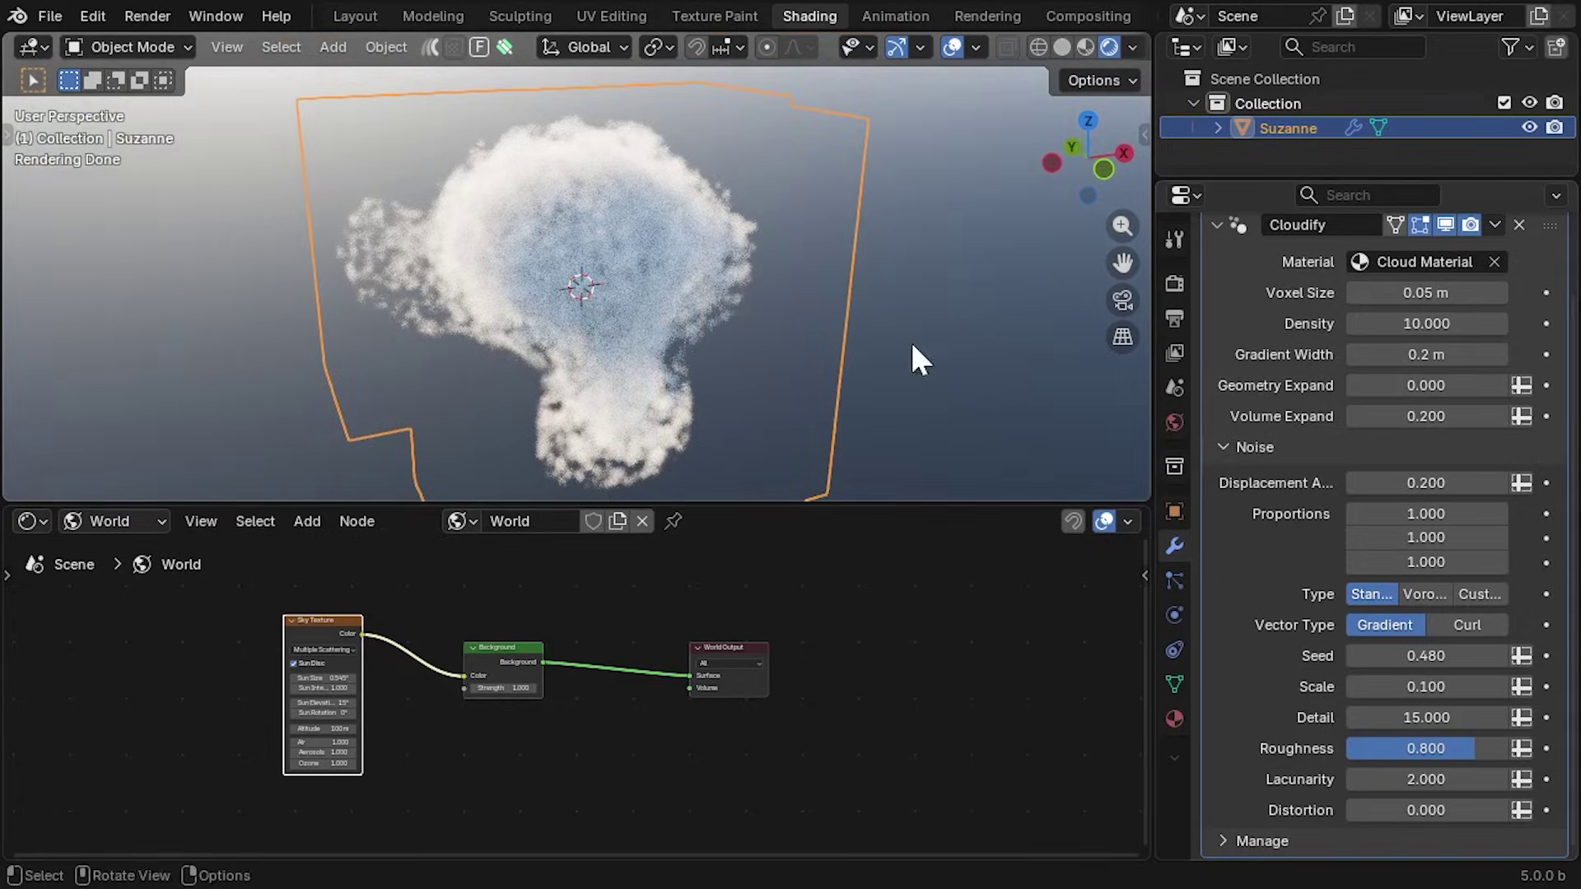
{"action": "left_click", "coordinate": [1433, 354]}
{"action": "type", "text": ".1"}
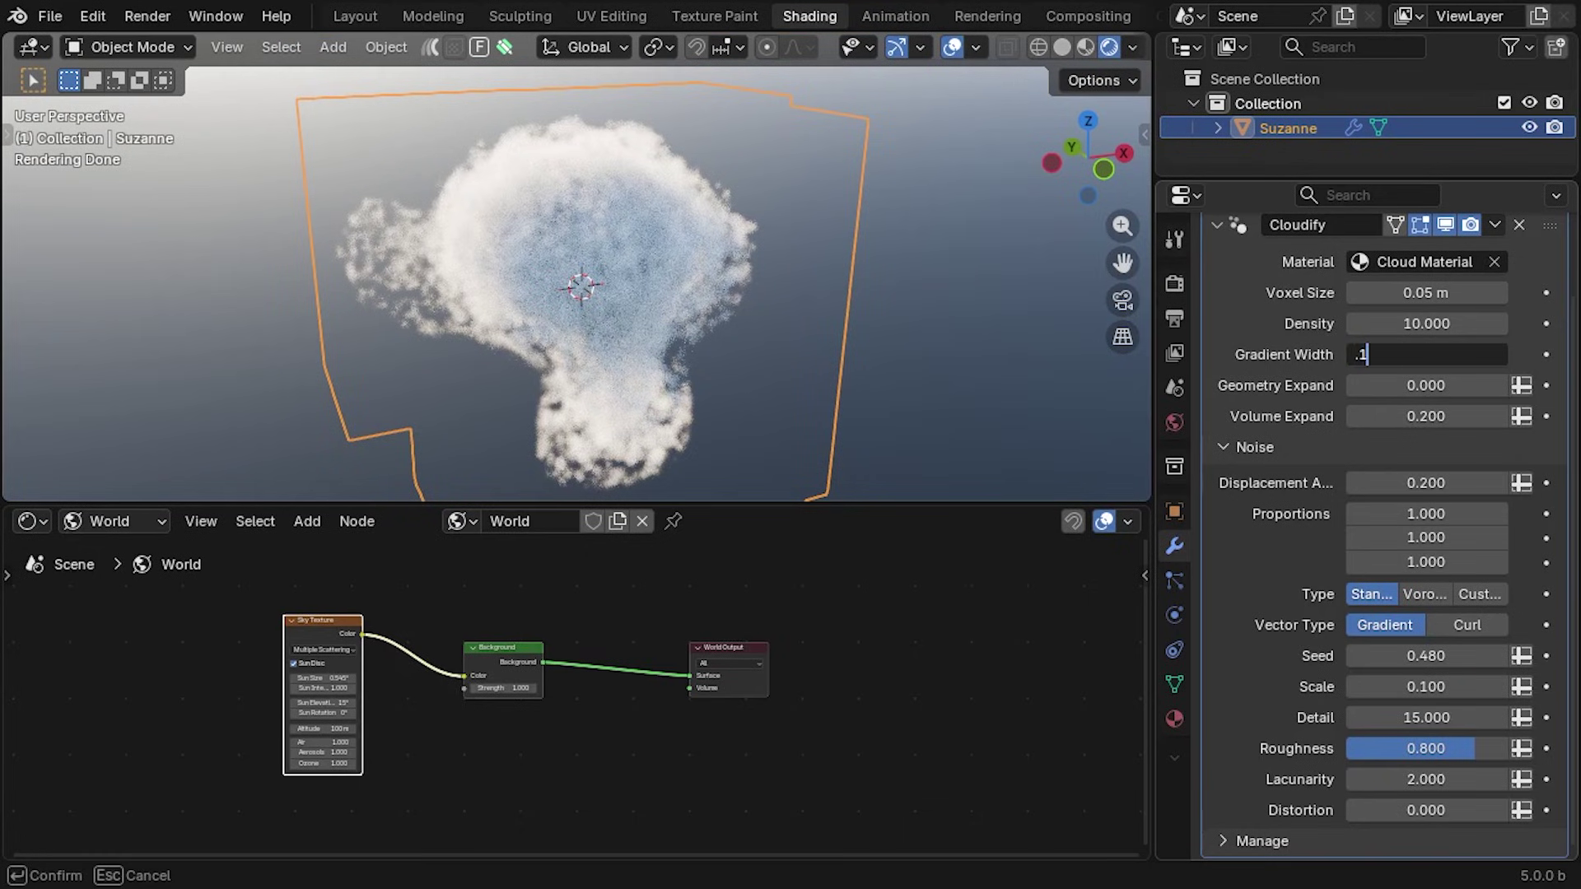
{"action": "key", "text": "Return"}
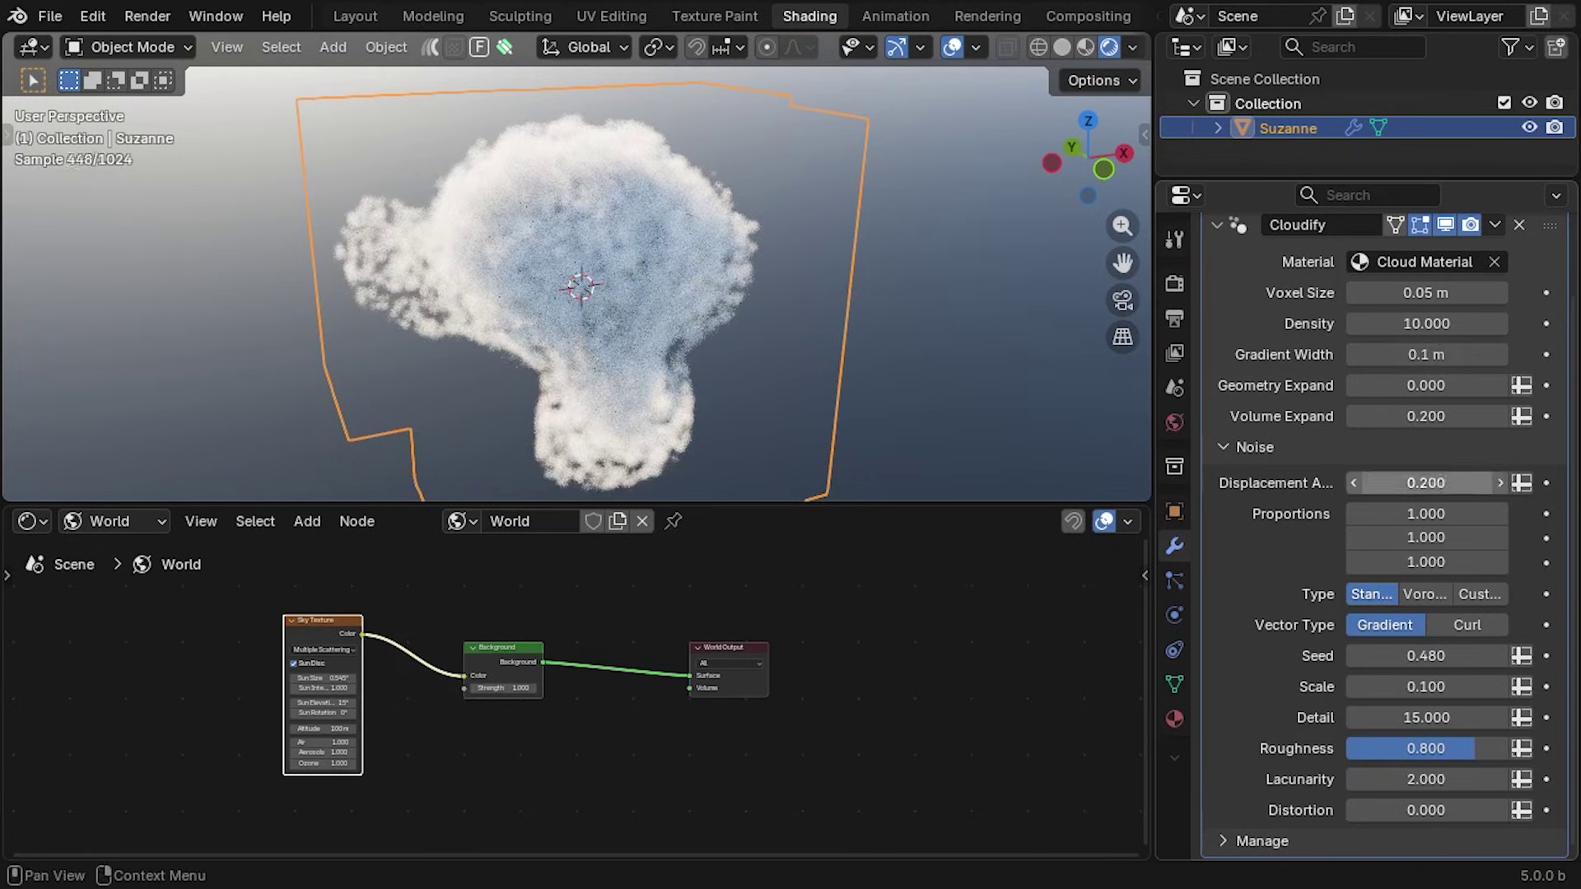
Set Displacement to 0.100 and lower noise Roughness to 0.574
{"action": "left_click", "coordinate": [1426, 483]}
{"action": "key", "text": "Return"}
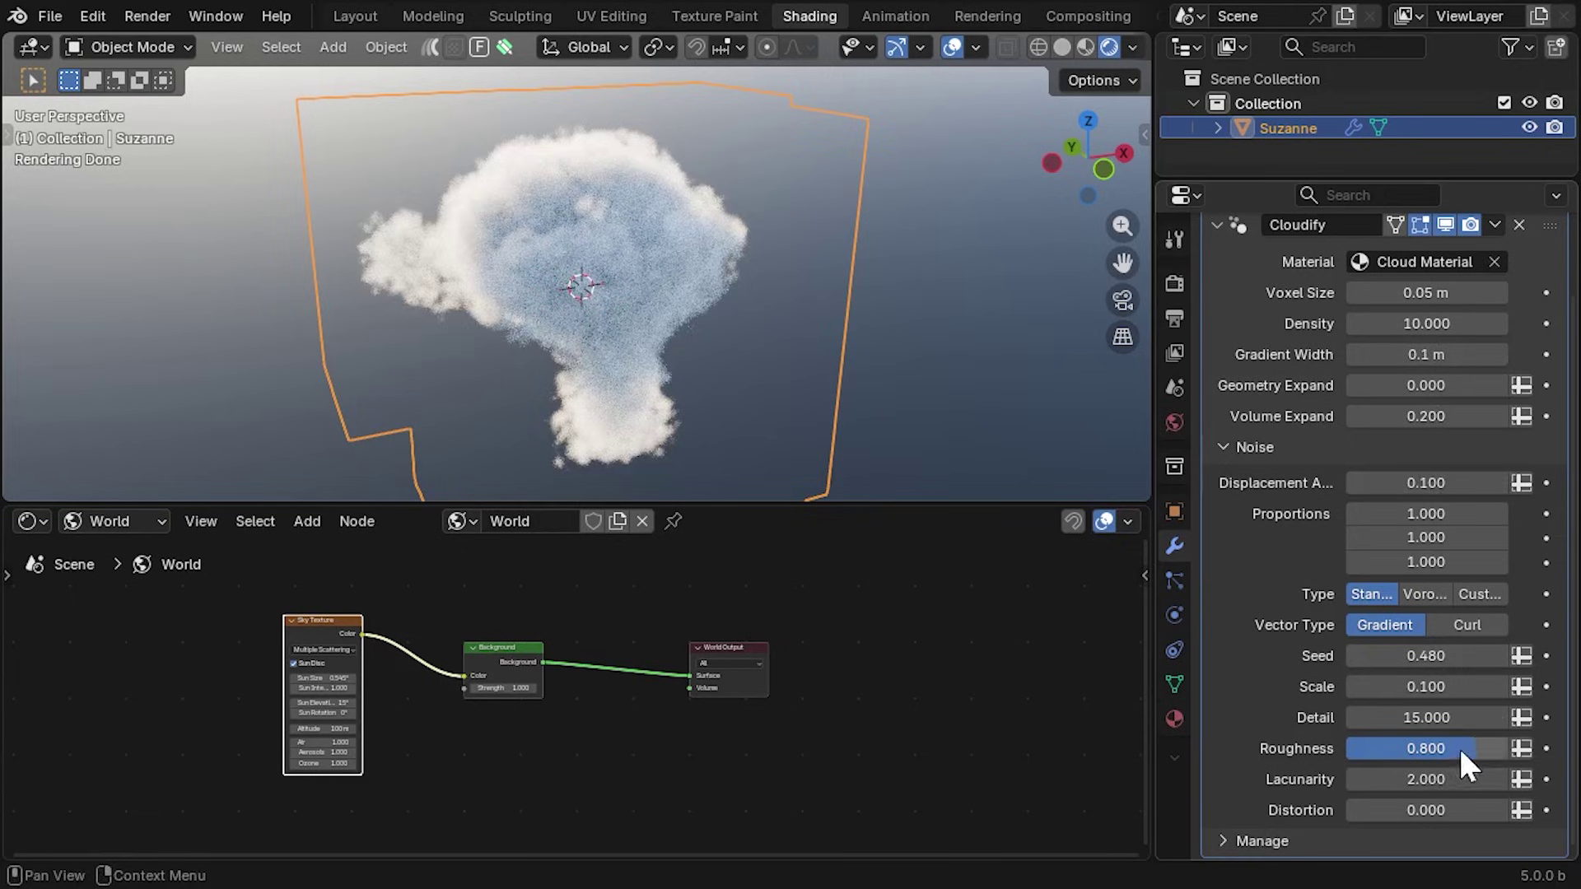
{"action": "mouse_move", "coordinate": [1461, 750]}
{"action": "left_mouse_down"}
{"action": "mouse_move", "coordinate": [1410, 750]}
{"action": "mouse_move", "coordinate": [1439, 746]}
{"action": "left_mouse_up"}
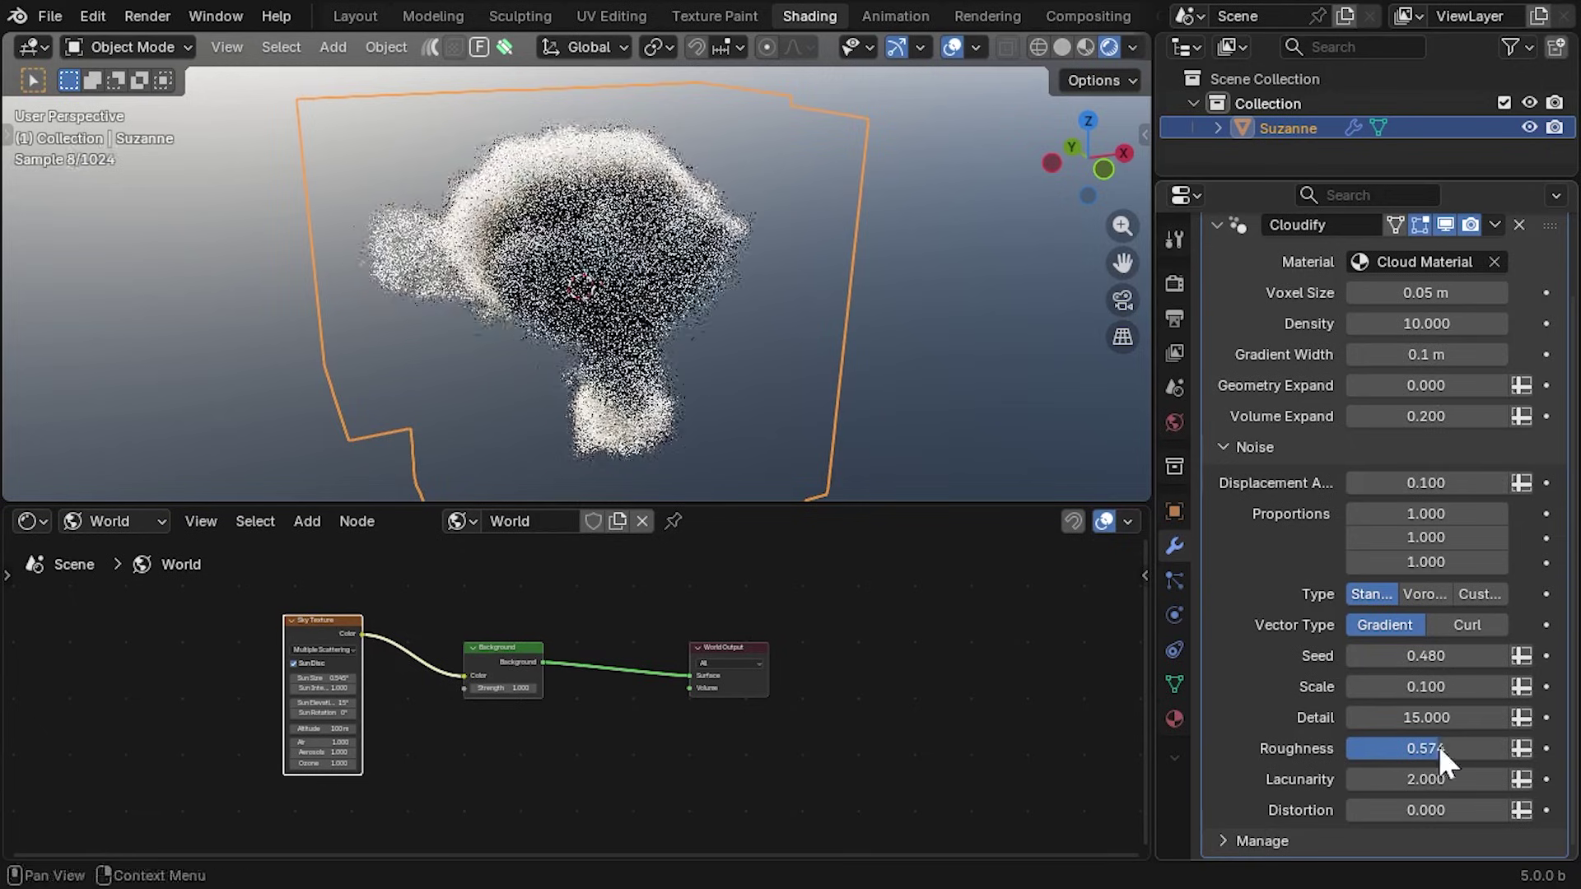
{"action": "middle_click_drag", "start_coordinate": [626, 406], "coordinate": [527, 395]}
{"action": "scroll", "coordinate": [1070, 11], "scroll_direction": "down", "scroll_amount": 2}
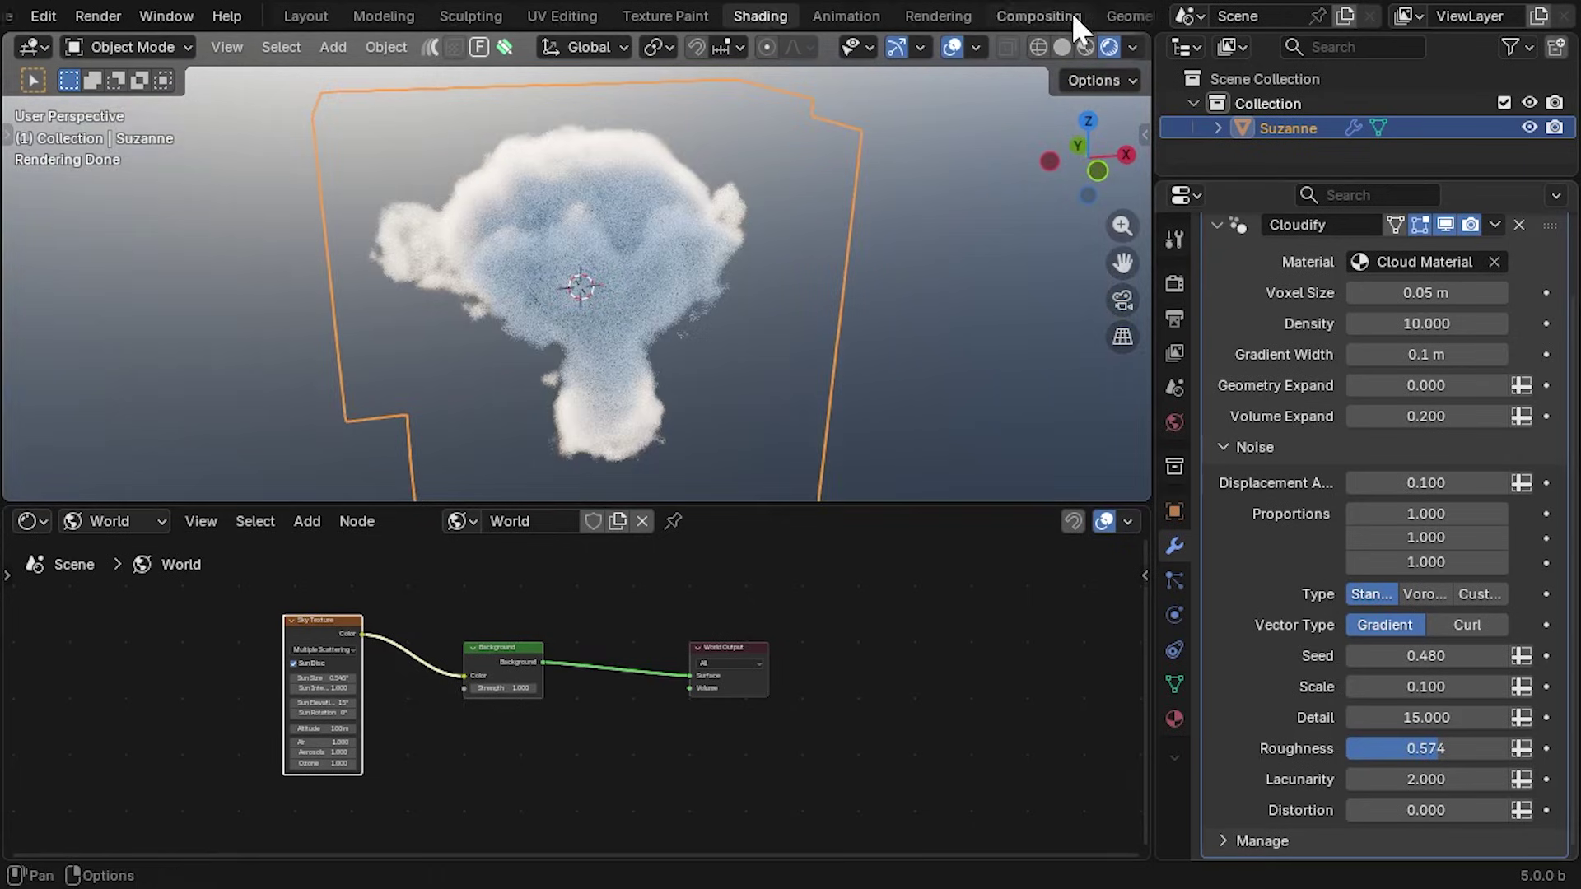
{"action": "scroll", "coordinate": [1070, 11], "scroll_direction": "down", "scroll_amount": 5}
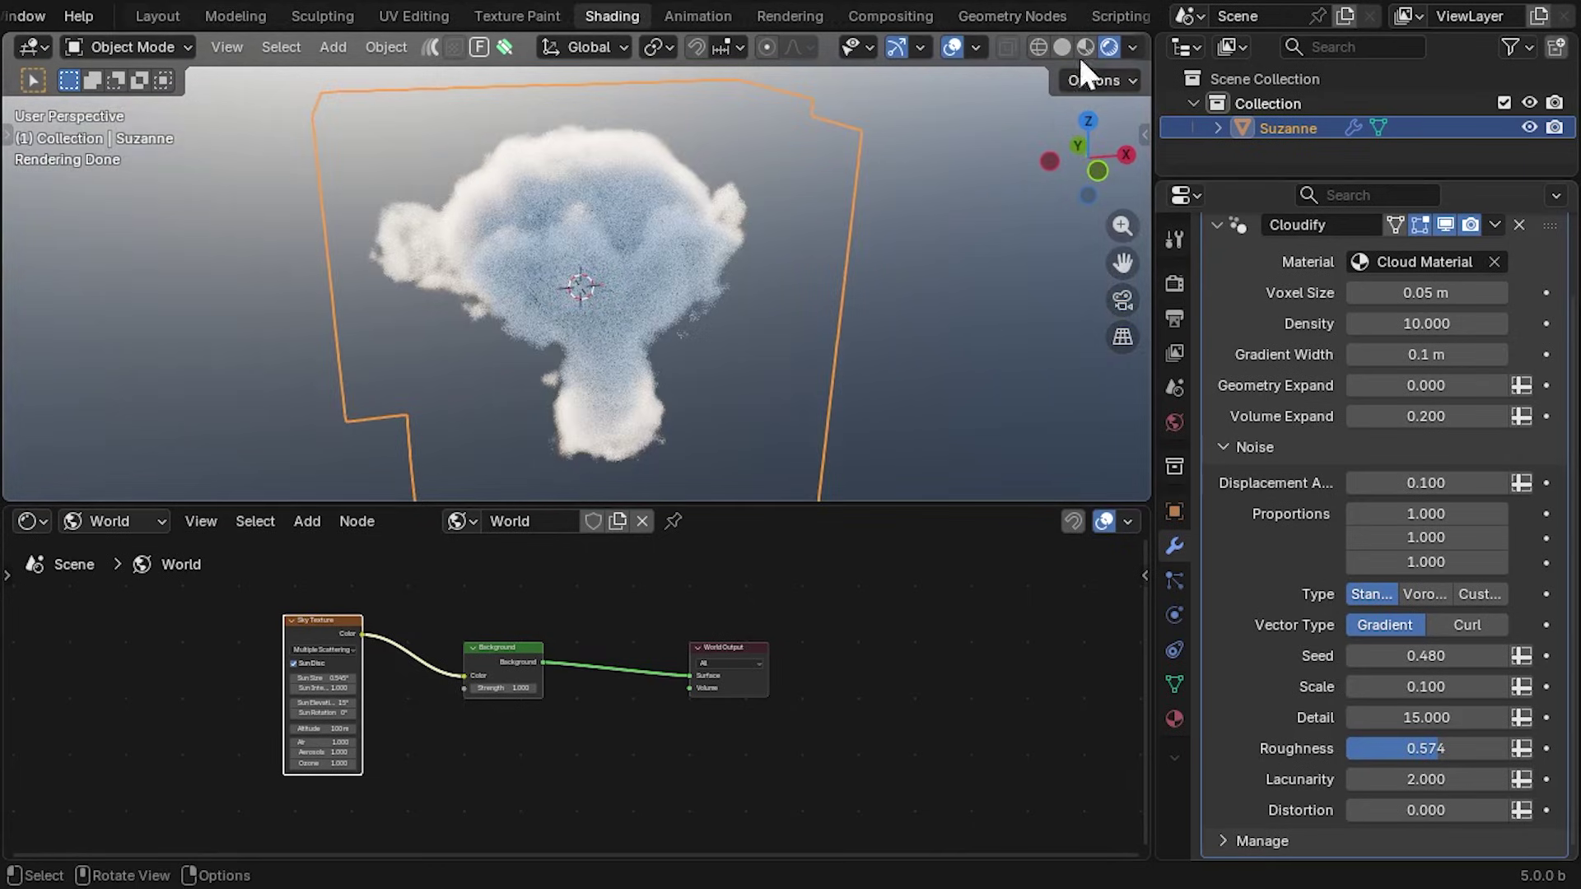
In Geometry Nodes with rendered viewport, frame the Cloudify tree and select its Bake node
{"action": "left_click", "coordinate": [1046, 14]}
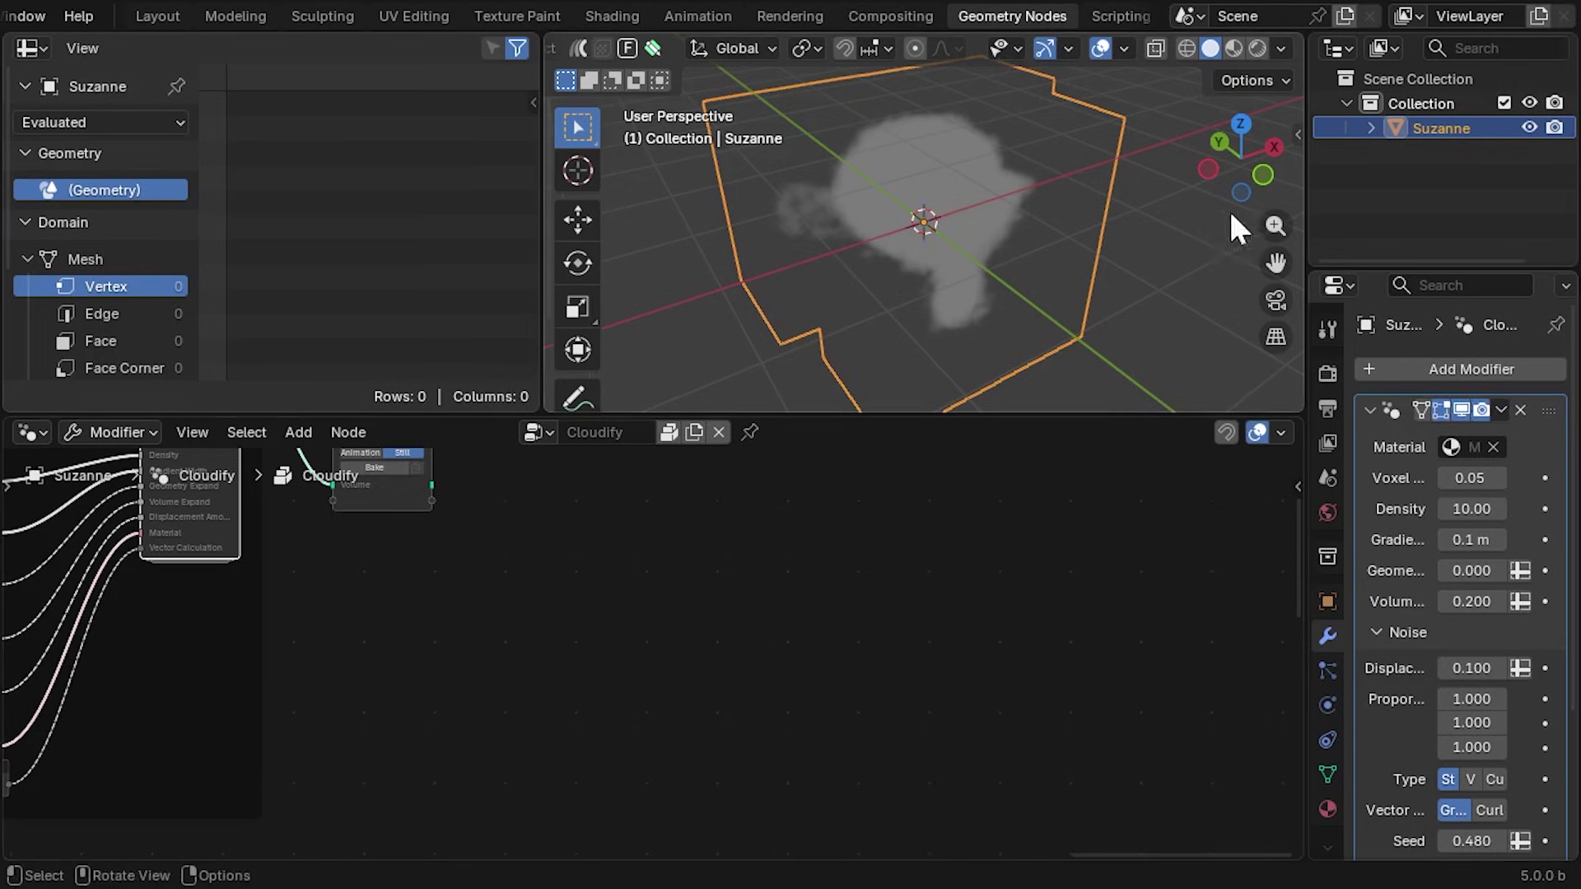
{"action": "left_click", "coordinate": [1257, 48]}
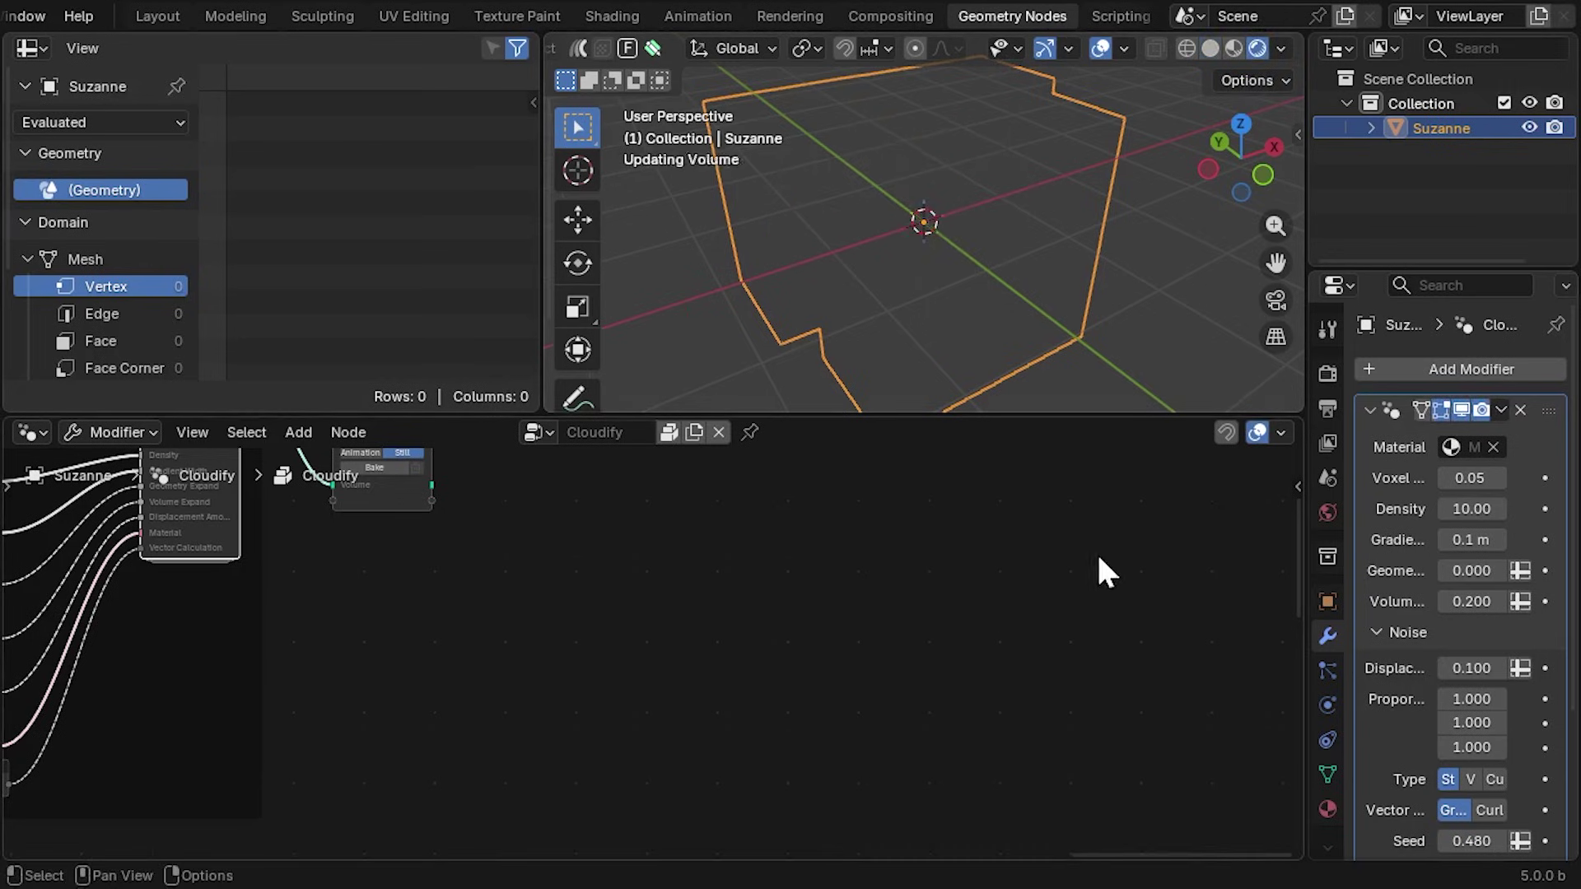
{"action": "key", "text": "Home"}
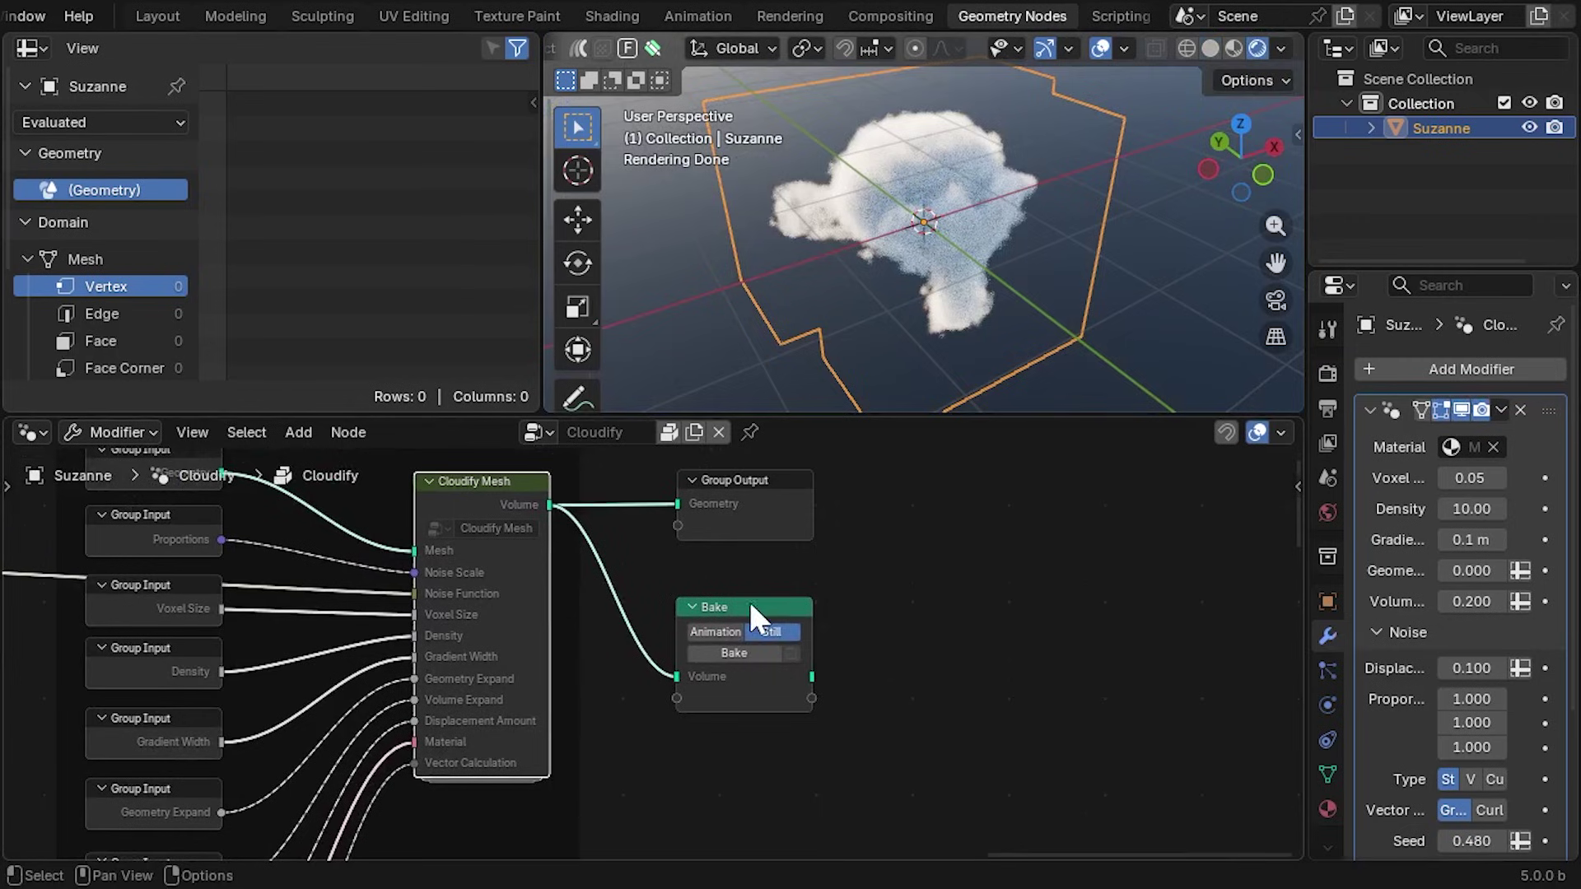
{"action": "left_click", "coordinate": [750, 606]}
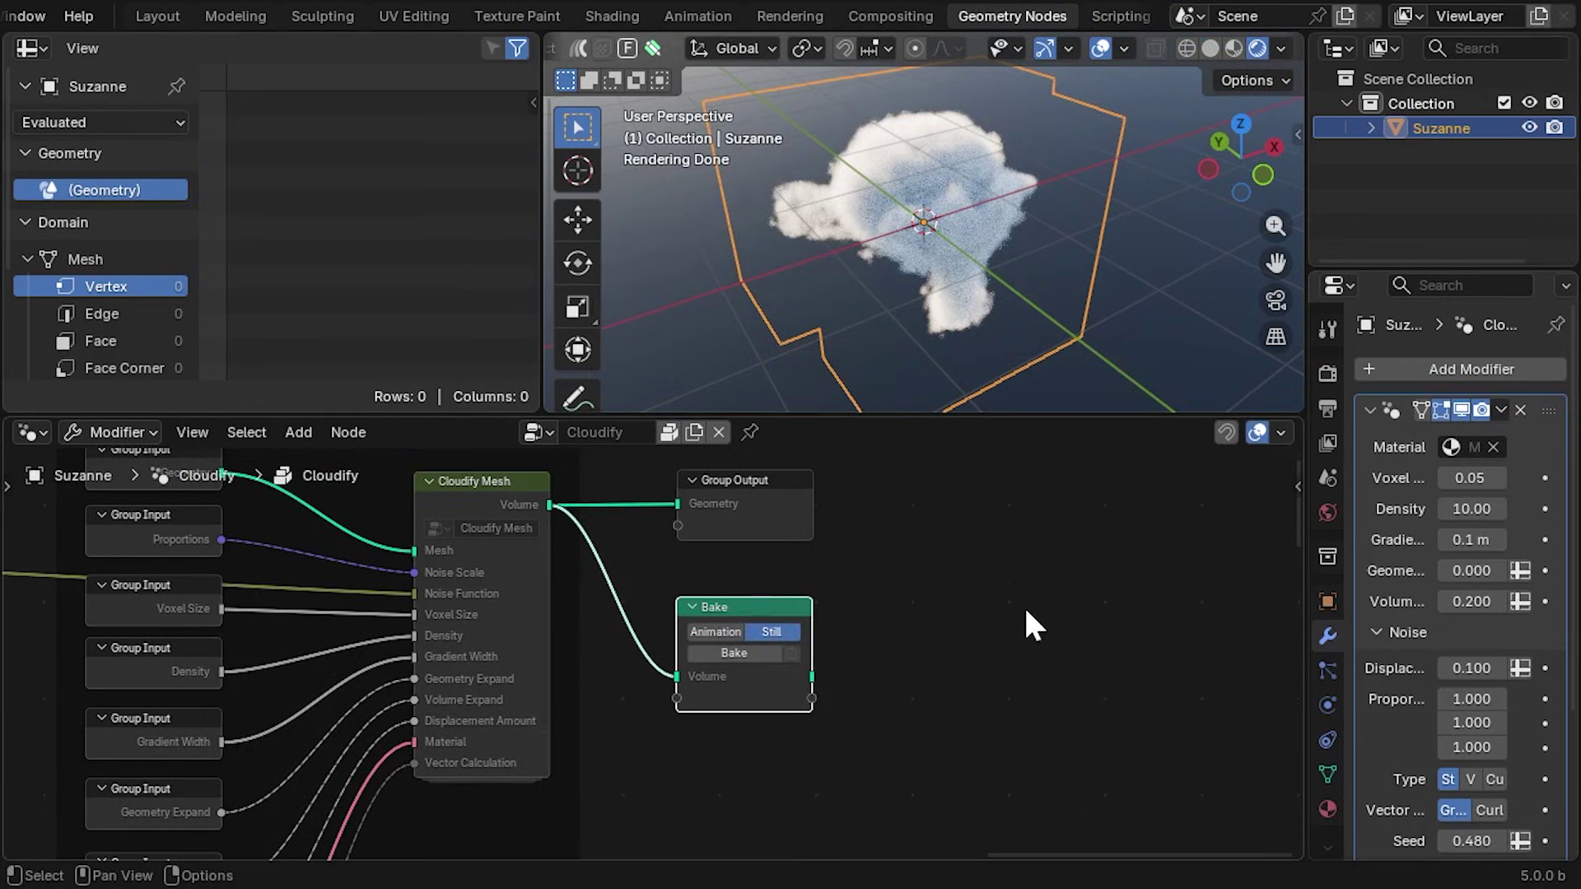
In the sidebar, set the Bake node's bake target to Disk
{"action": "key", "text": "n"}
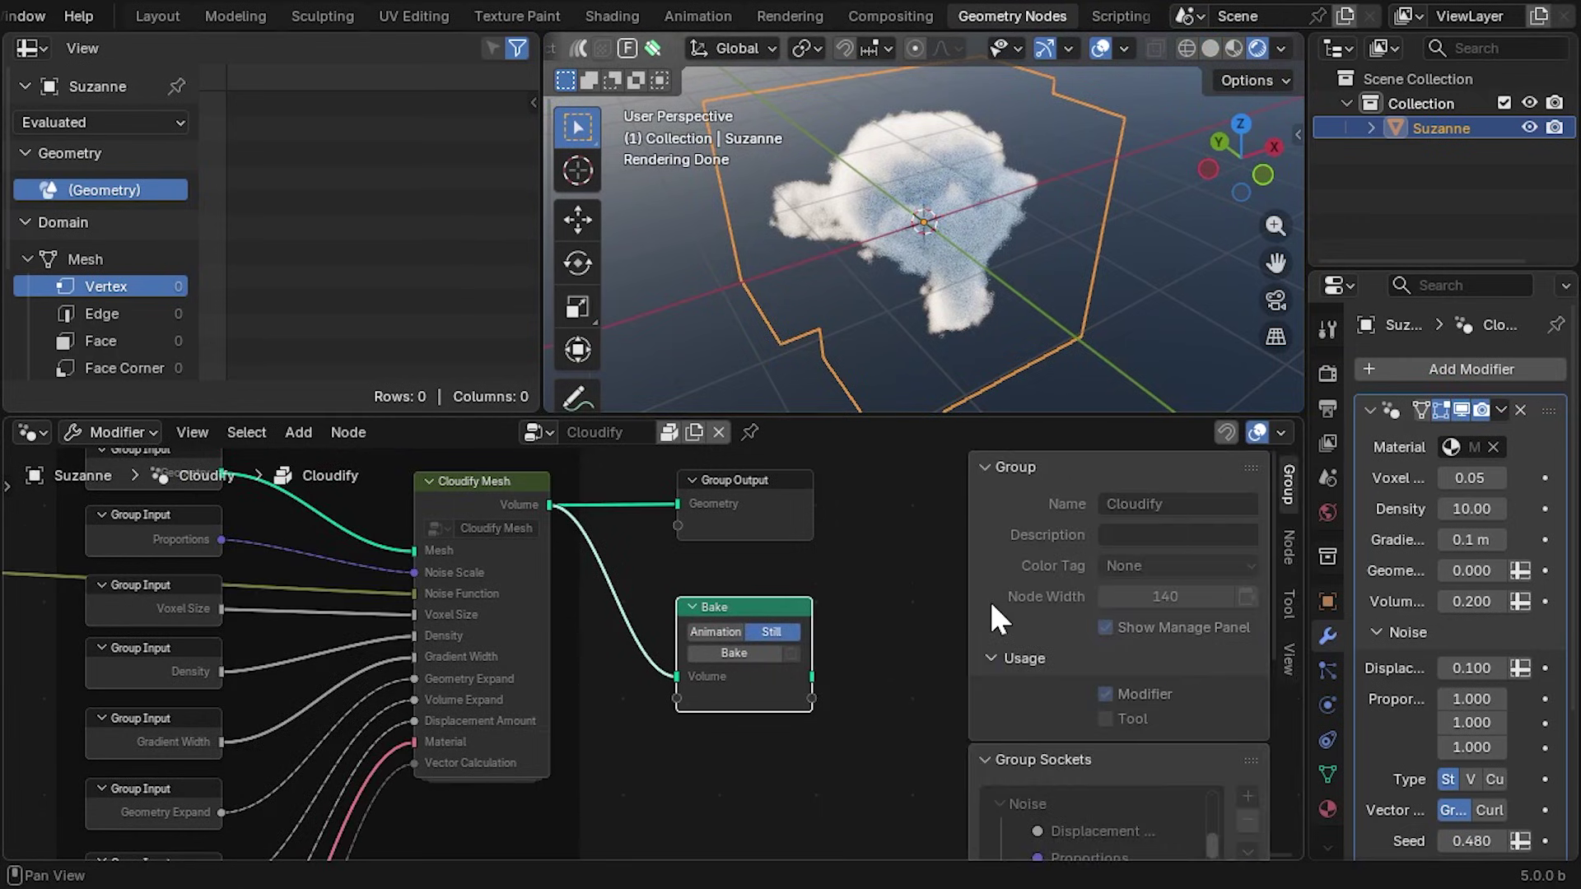
{"action": "left_click", "coordinate": [1288, 545]}
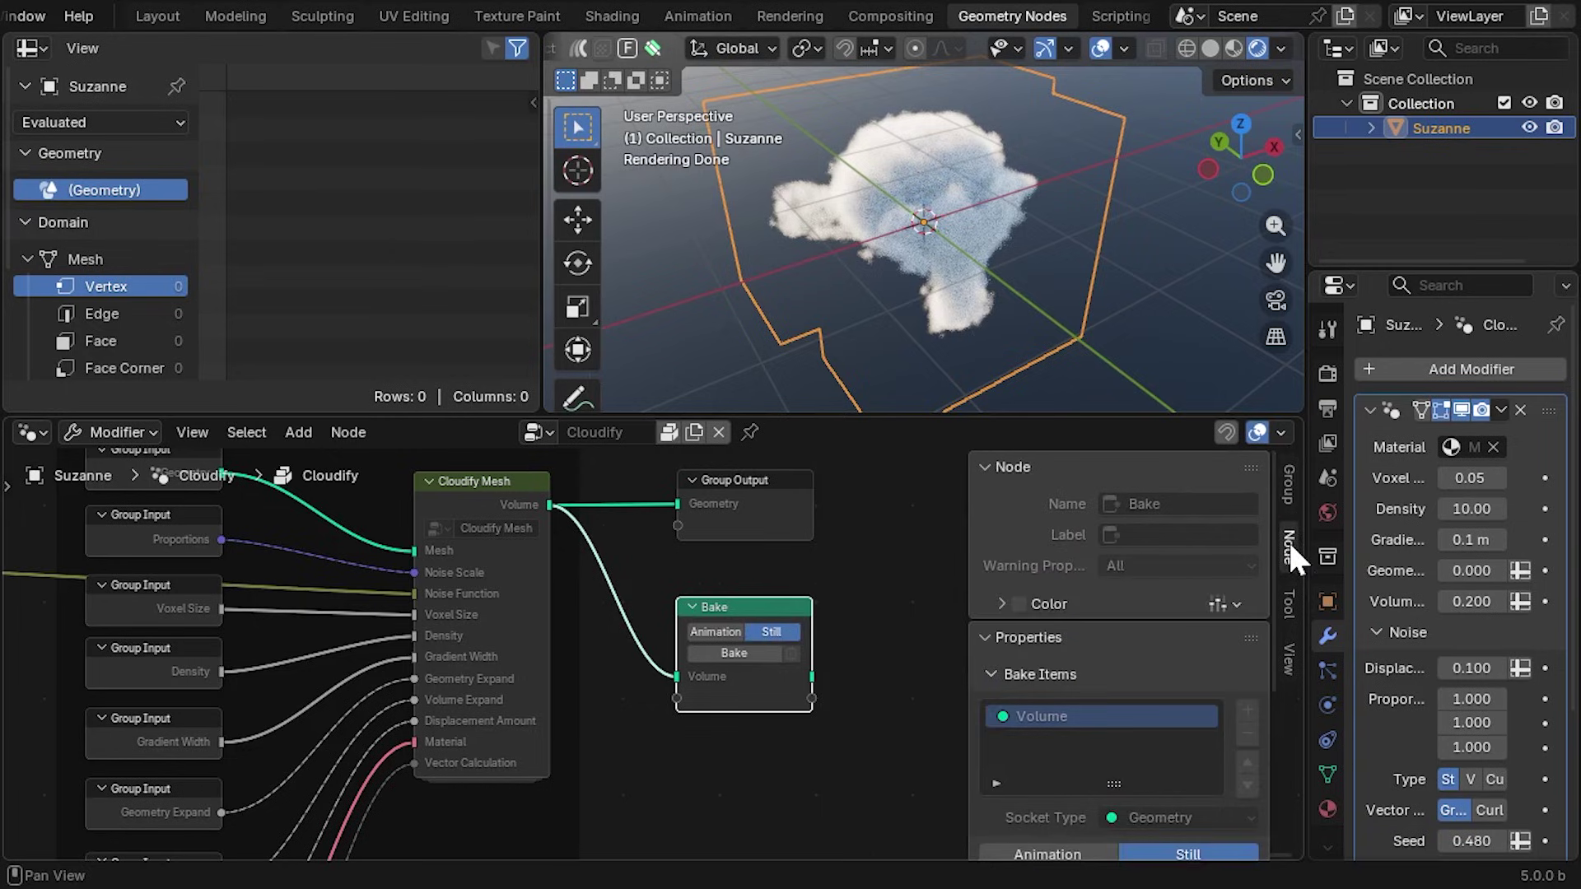
{"action": "scroll", "coordinate": [1164, 779], "scroll_direction": "down", "scroll_amount": 5}
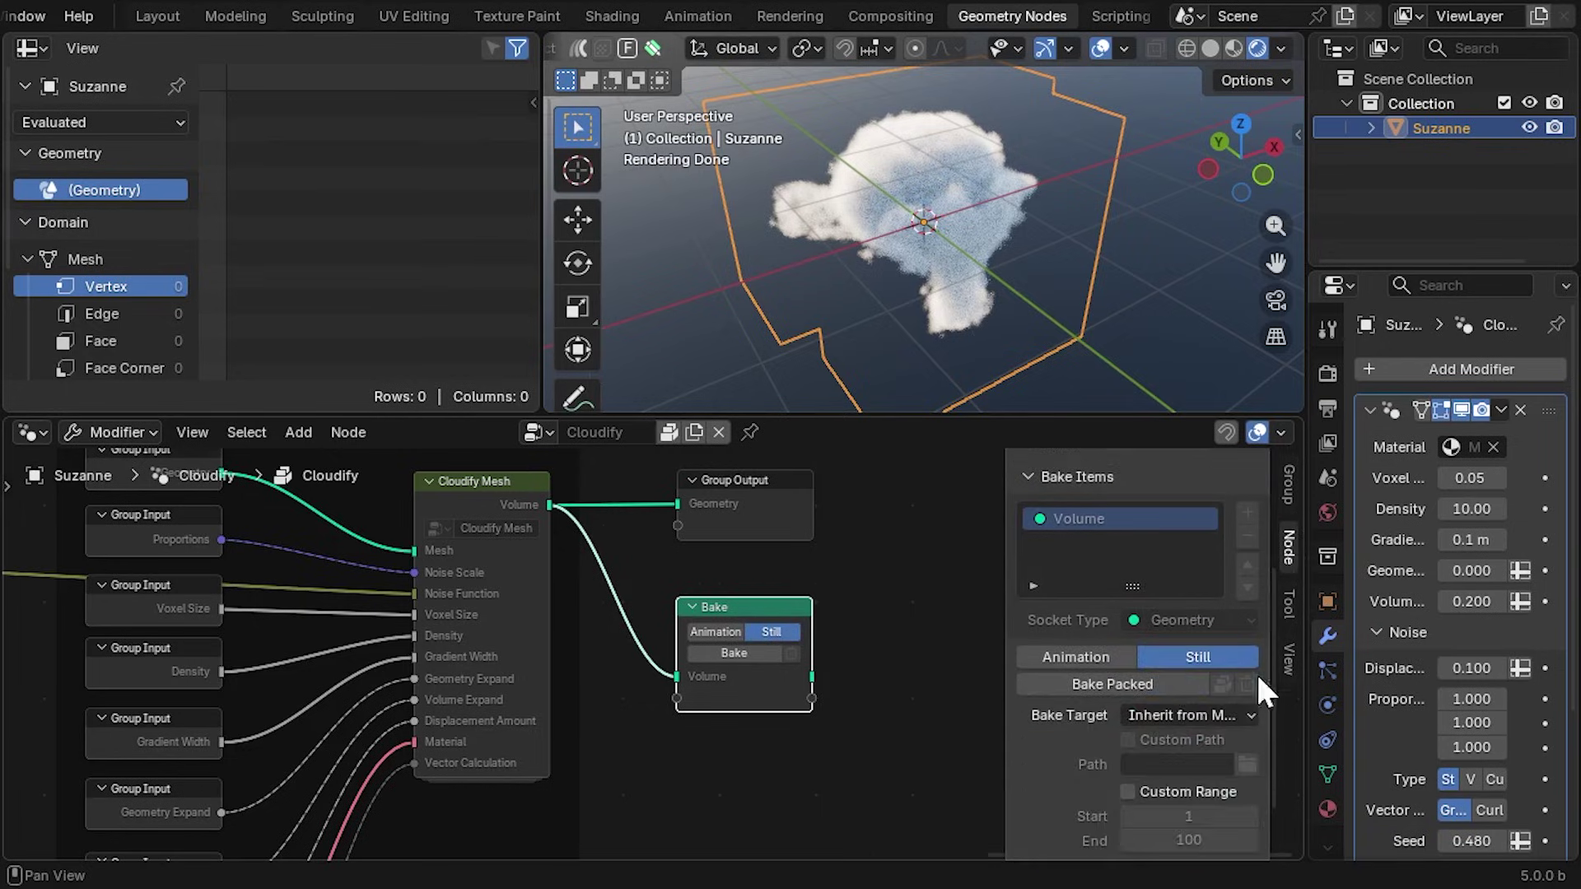
{"action": "left_click", "coordinate": [1227, 713]}
{"action": "left_click", "coordinate": [1178, 787]}
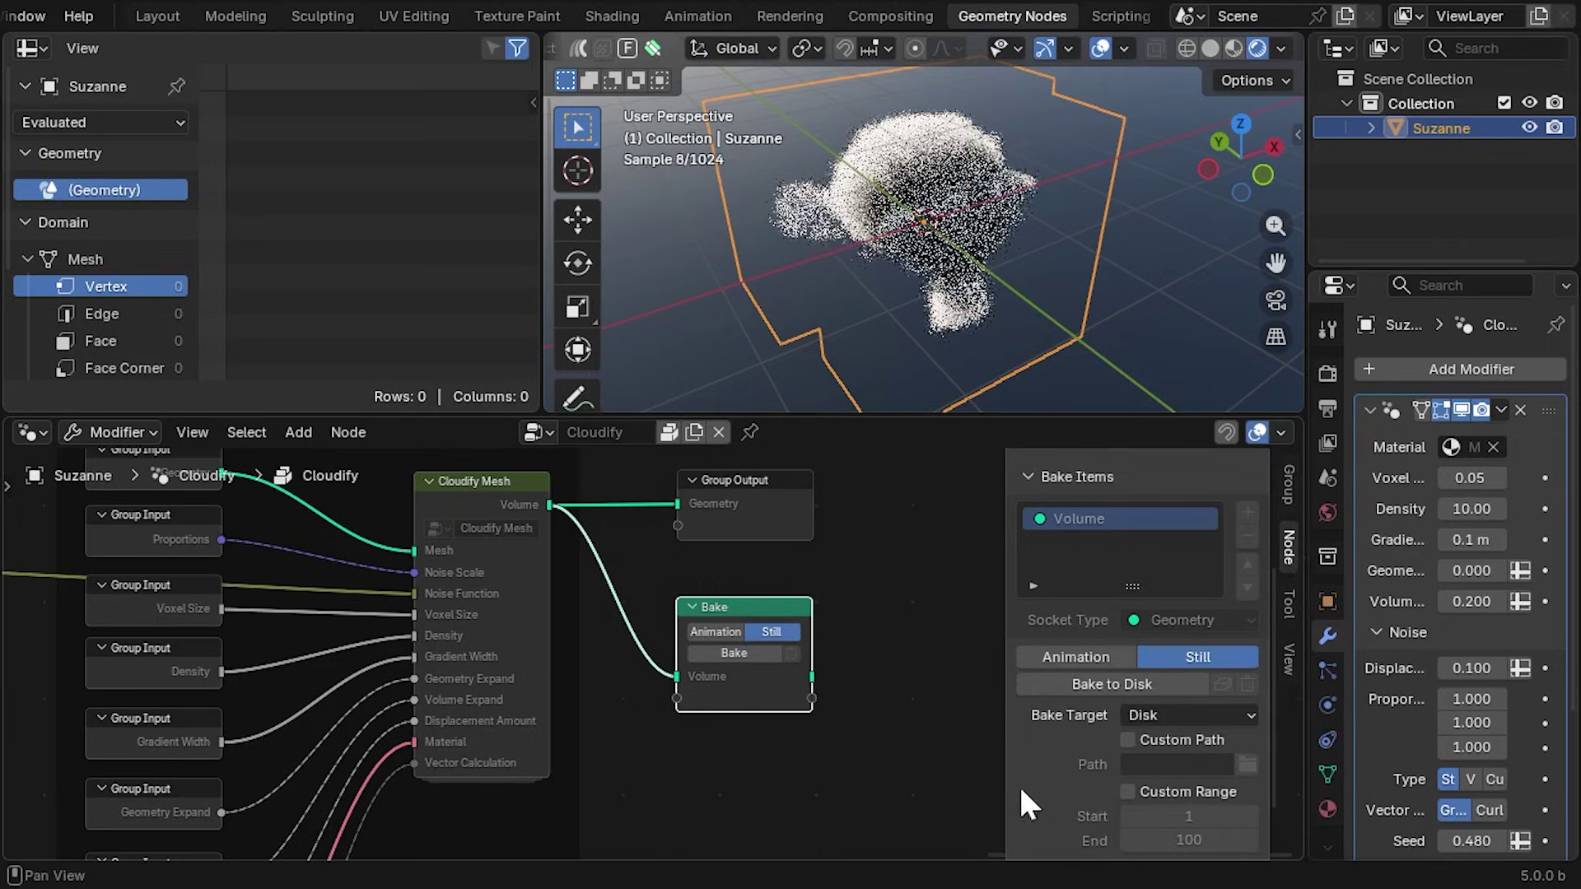
Enable a custom bake path, paste the export folder, and bake the cloud to disk
{"action": "left_click", "coordinate": [1128, 738]}
{"action": "left_click", "coordinate": [1184, 764]}
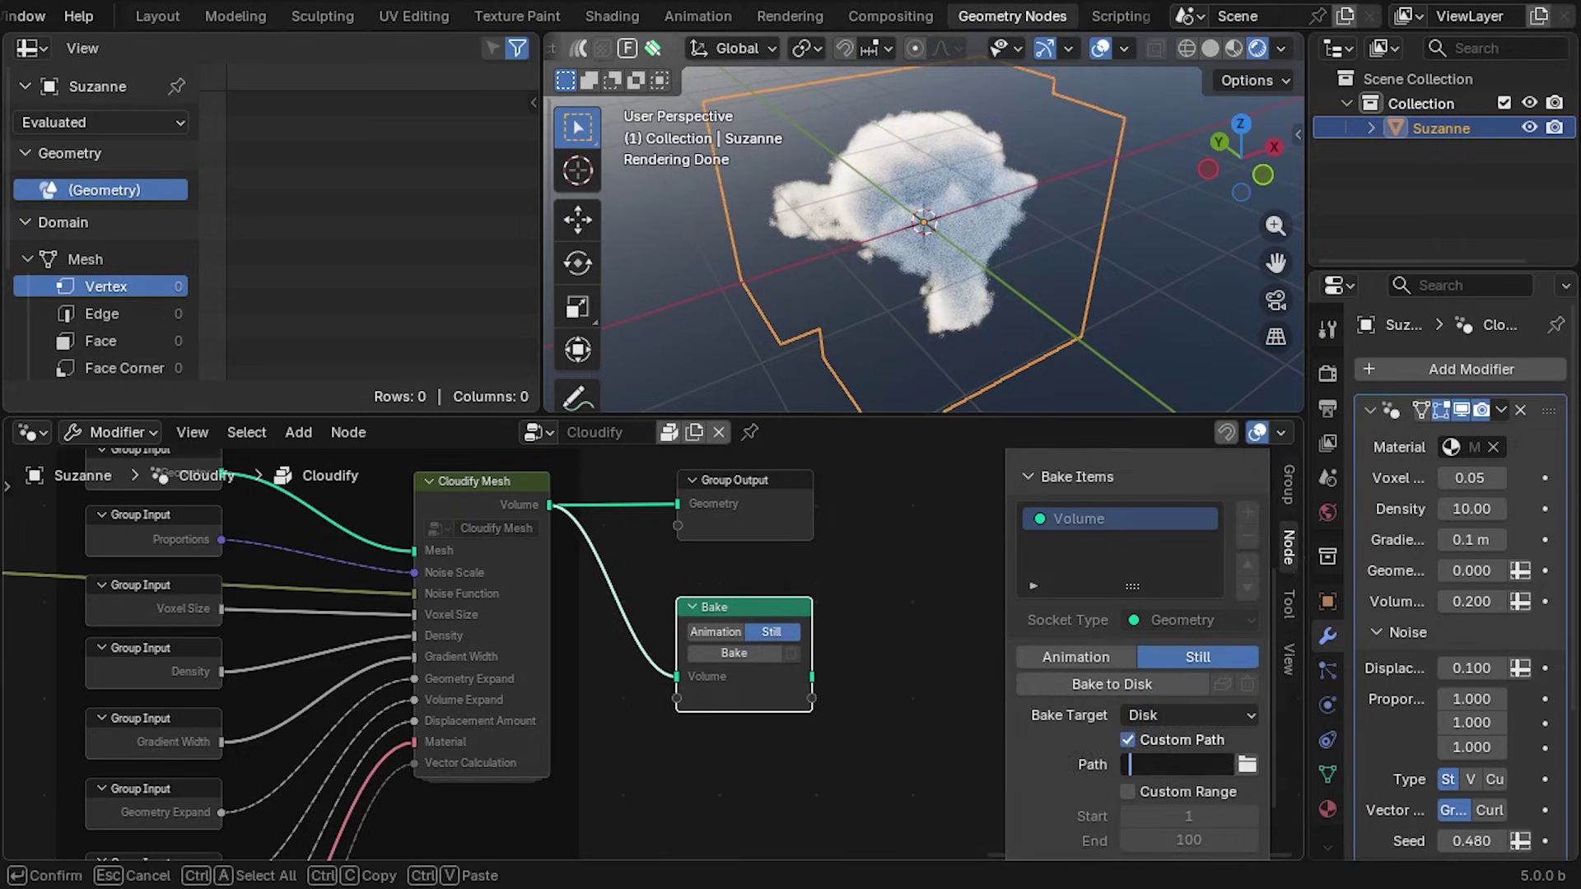
{"action": "key", "text": "ctrl+v"}
{"action": "key", "text": "Return"}
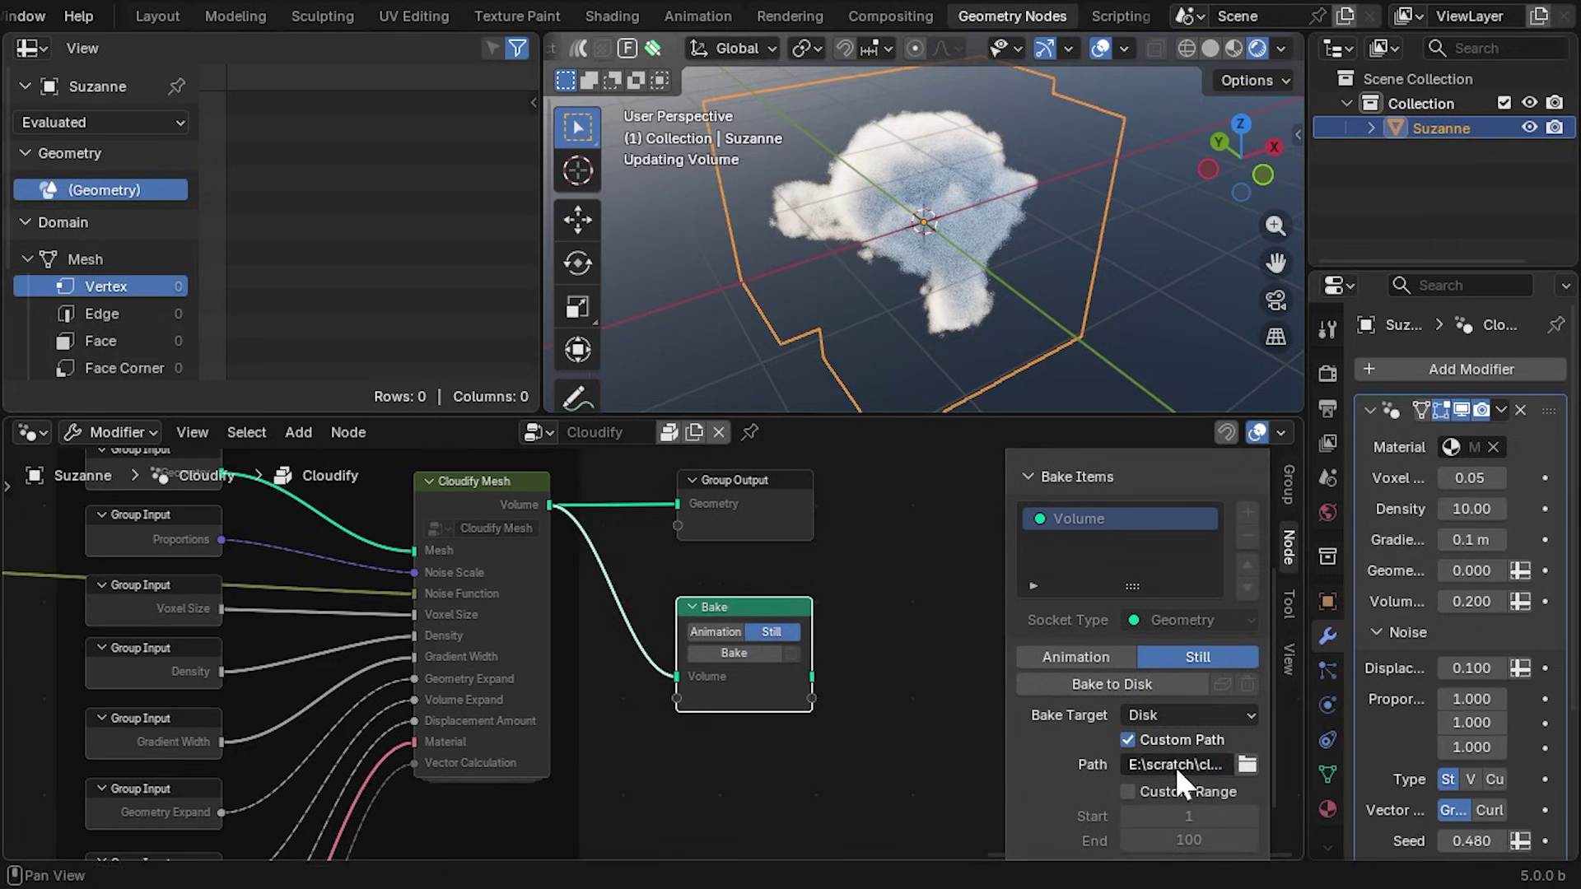
{"action": "left_click", "coordinate": [1095, 680]}
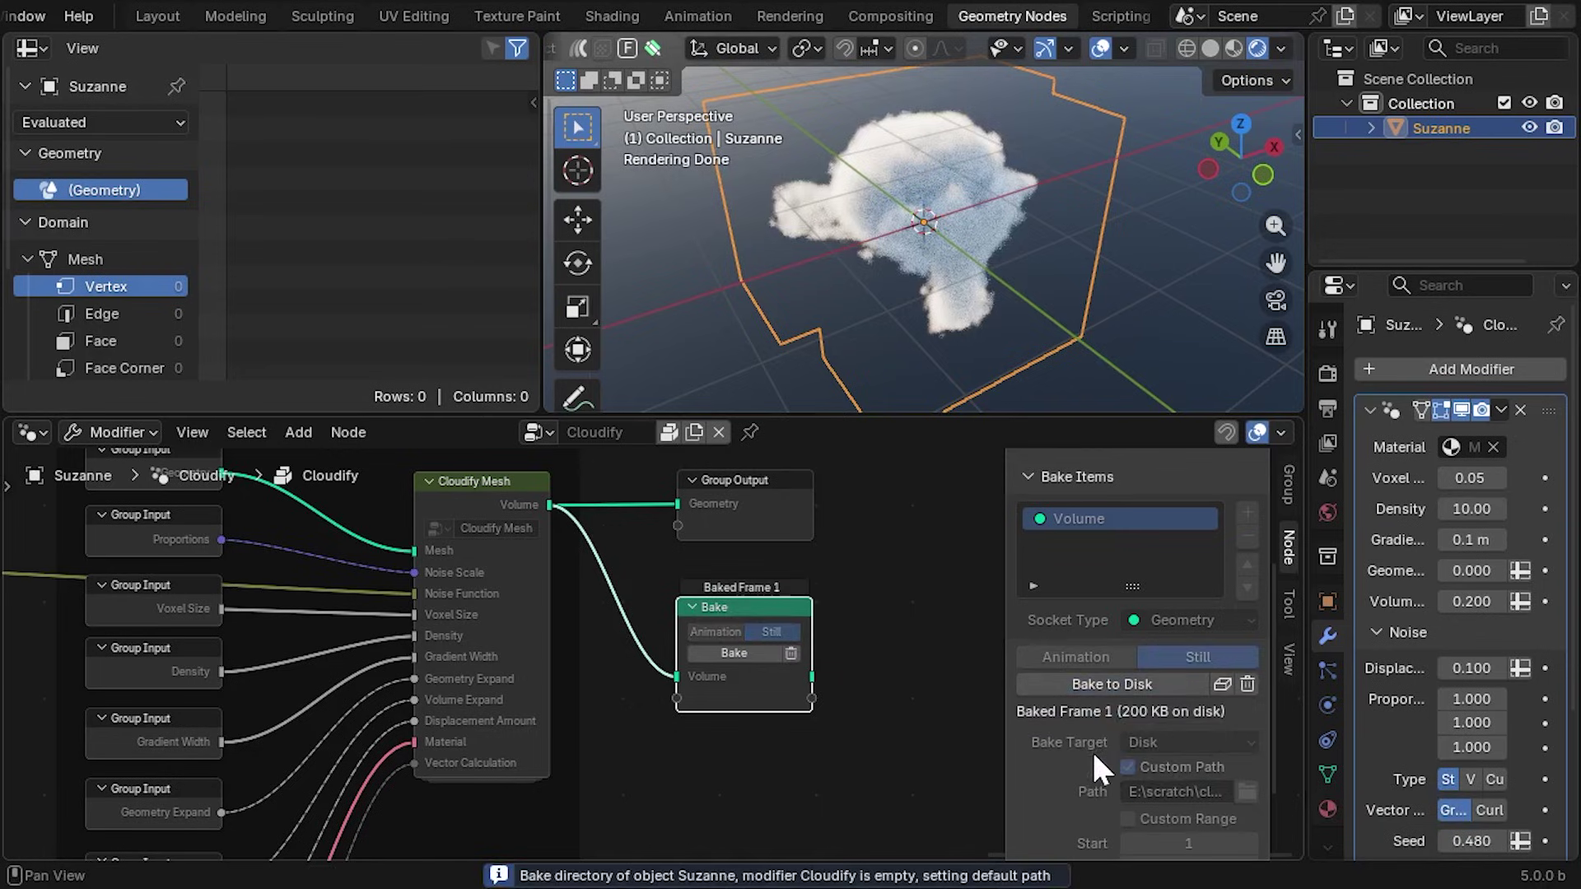
{"action": "left_click", "coordinate": [1222, 684]}
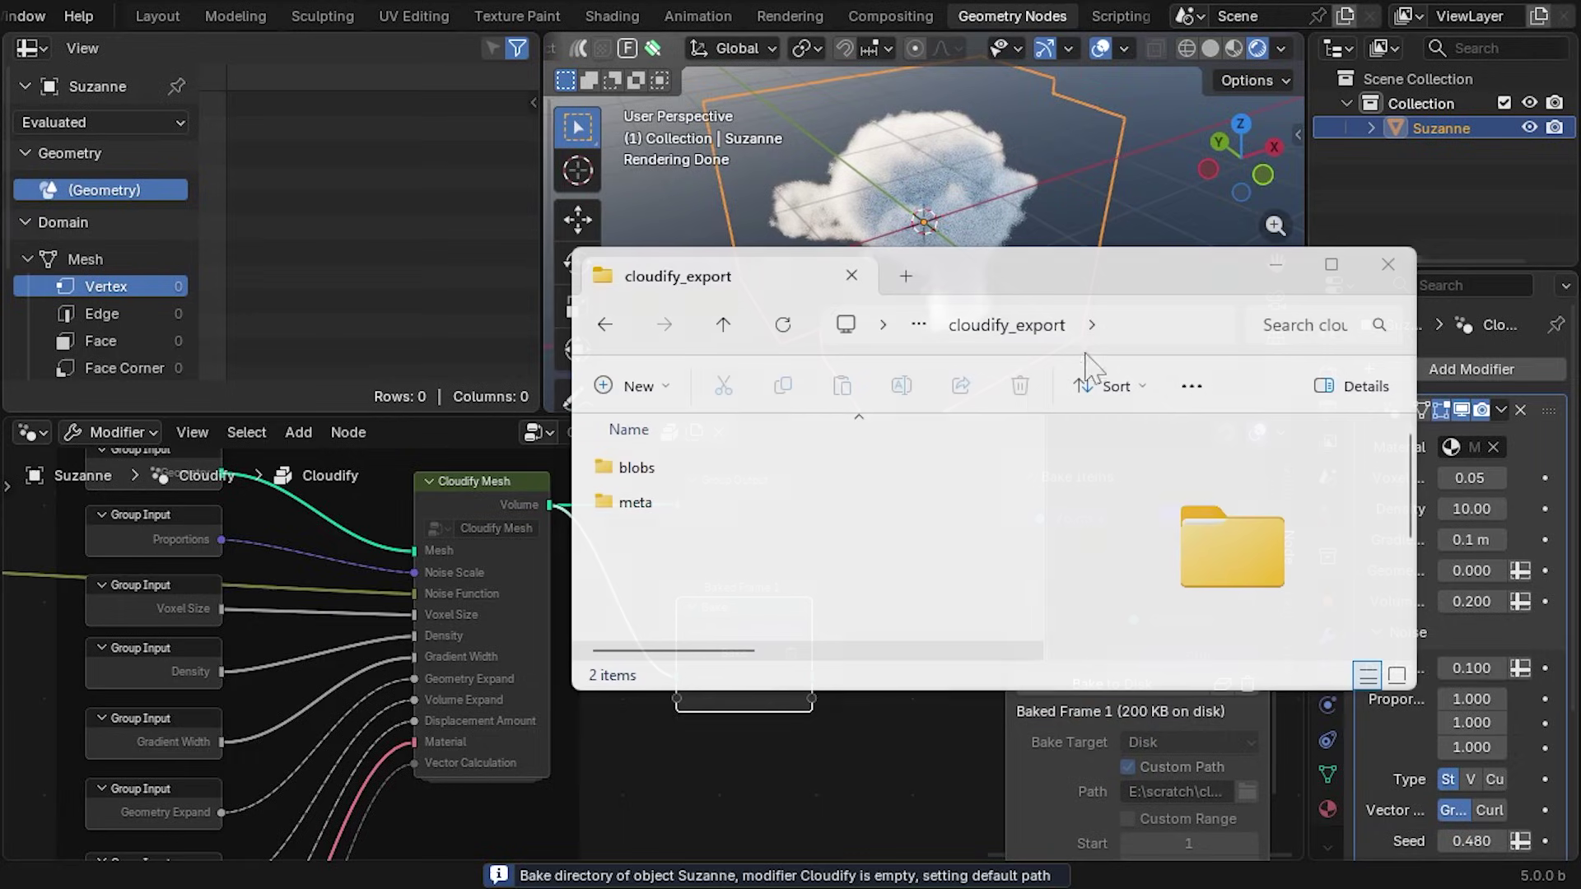
{"action": "double_click", "coordinate": [665, 466]}
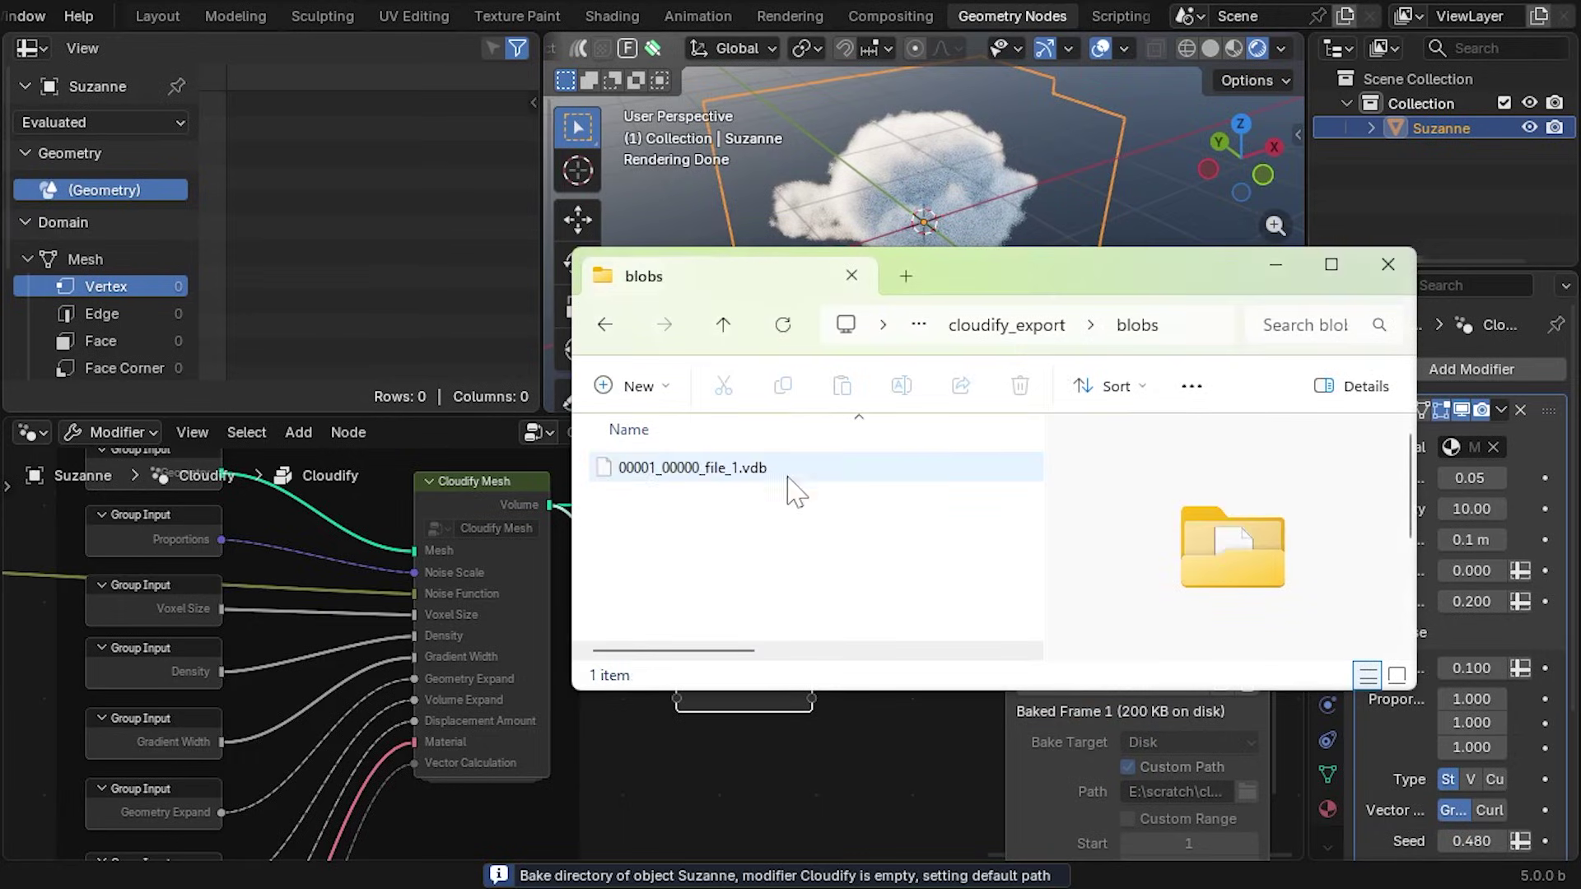
{"action": "left_click", "coordinate": [778, 481]}
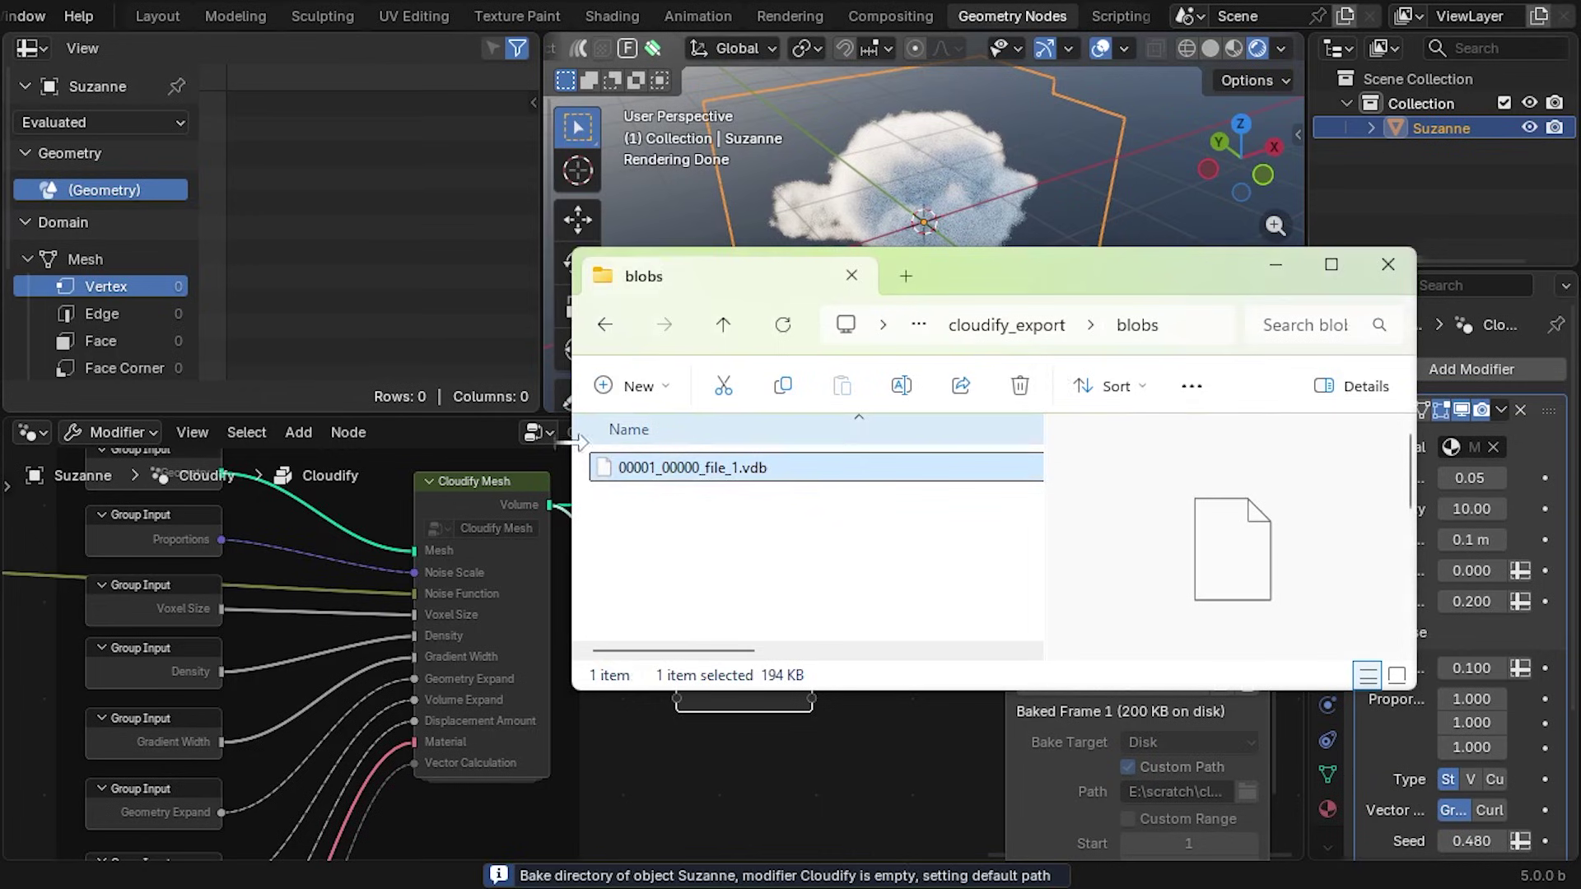
{"action": "key", "text": "alt+F4"}
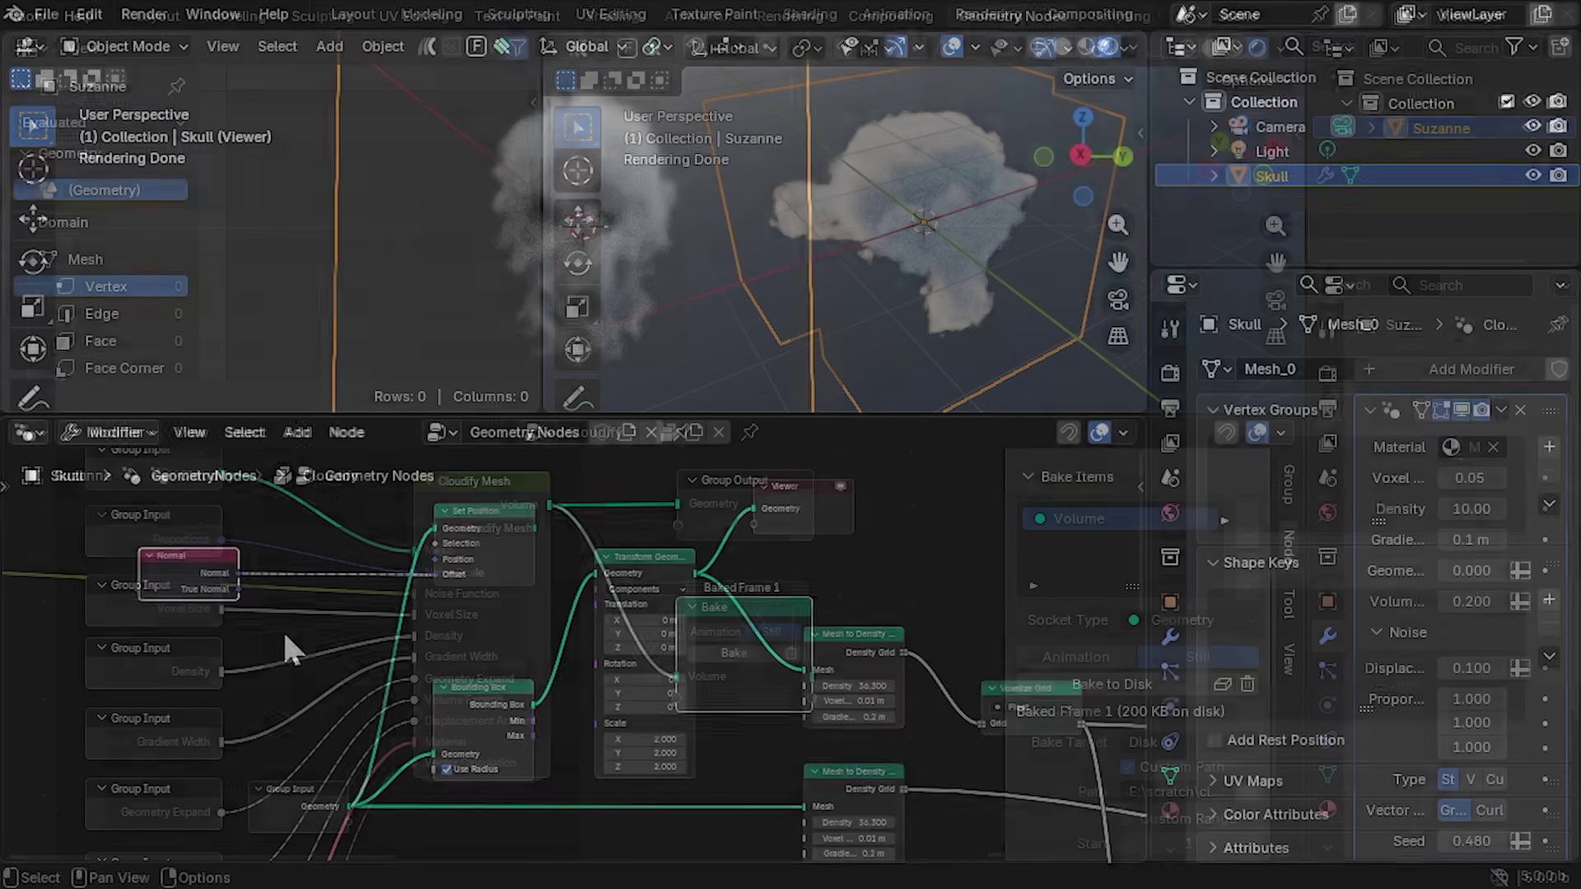
Insert a Scale node of 0.1 on the normal offset link and feed Set Position into the Density Grid
{"action": "key", "text": "shift+a"}
{"action": "type", "text": "scal"}
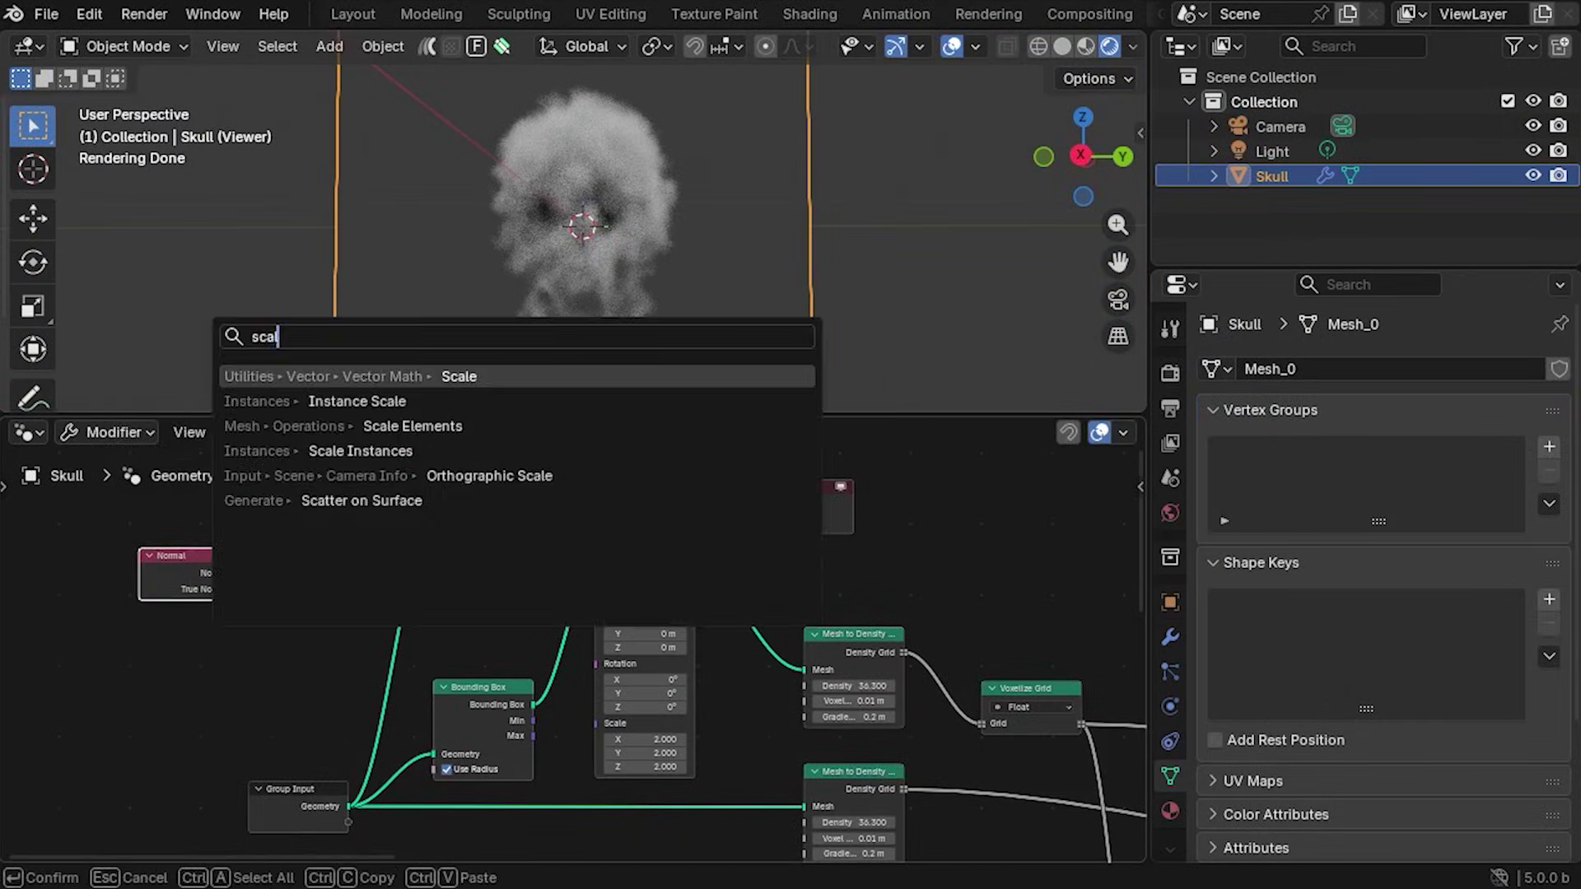
{"action": "key", "text": "Return"}
{"action": "left_click", "coordinate": [342, 588]}
{"action": "left_click", "coordinate": [341, 588]}
{"action": "type", "text": "0.1"}
{"action": "key", "text": "Return"}
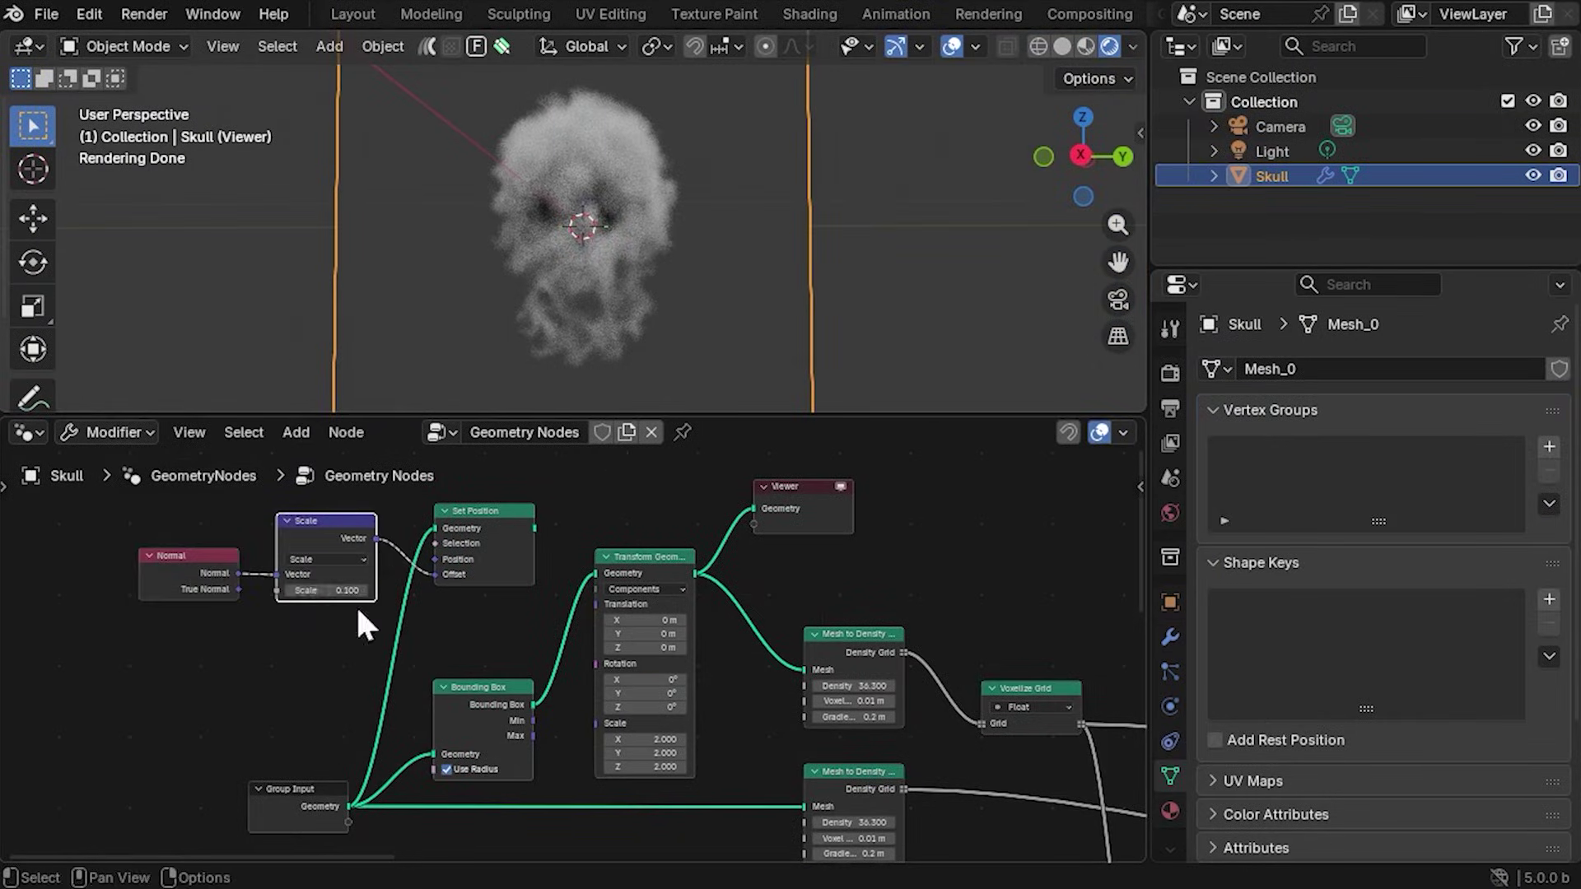
{"action": "left_click_drag", "start_coordinate": [535, 528], "coordinate": [803, 677]}
{"action": "left_click", "coordinate": [503, 518], "text": "ctrl+shift"}
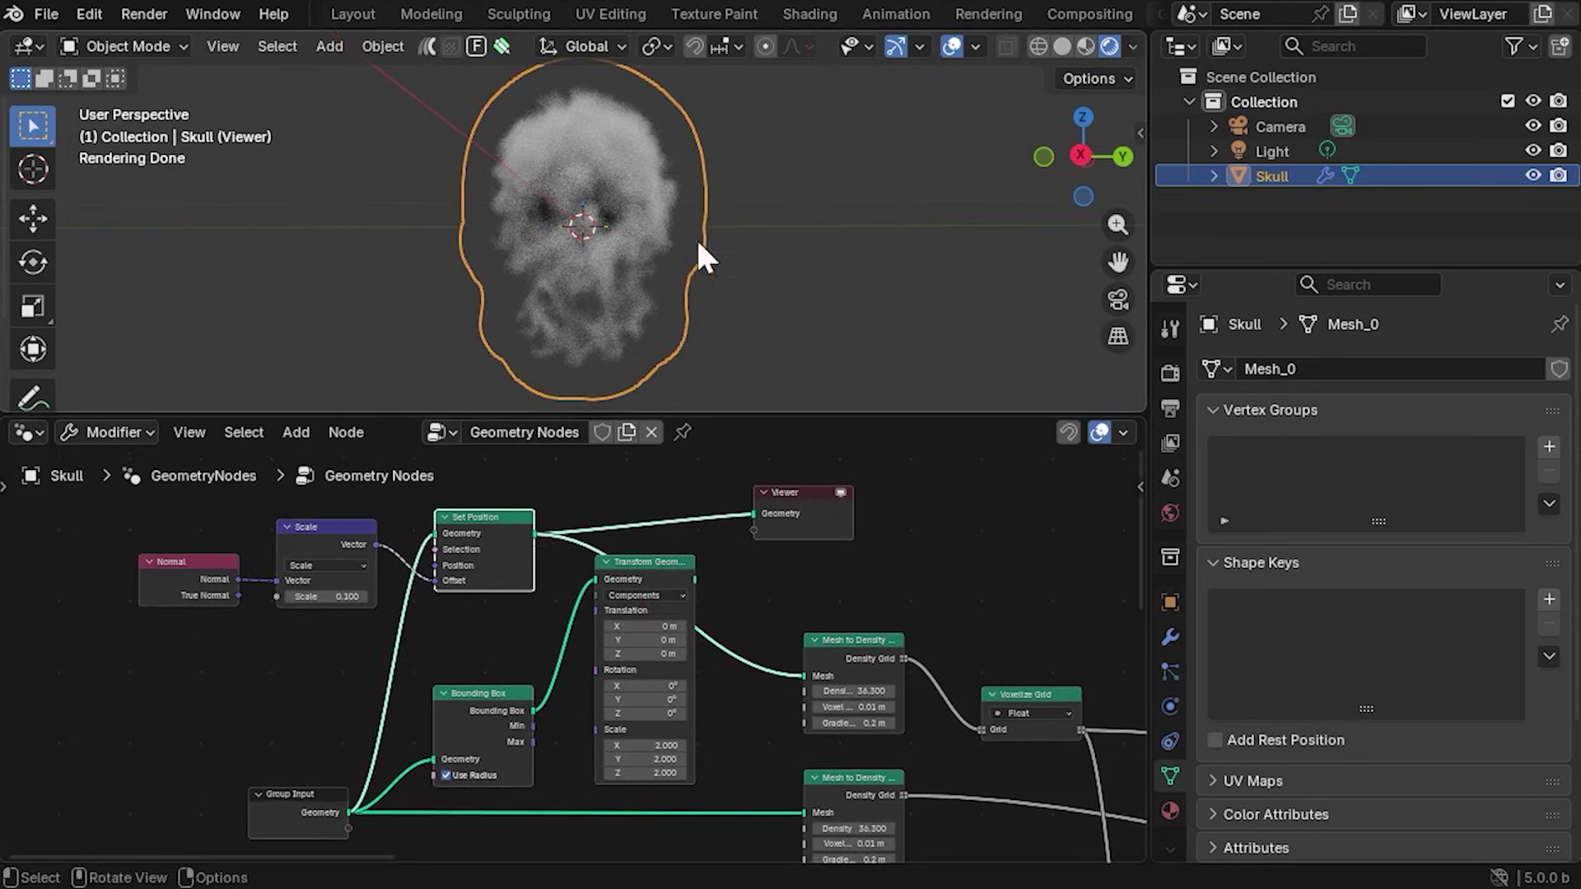
{"action": "middle_click_drag", "start_coordinate": [771, 222], "coordinate": [828, 229]}
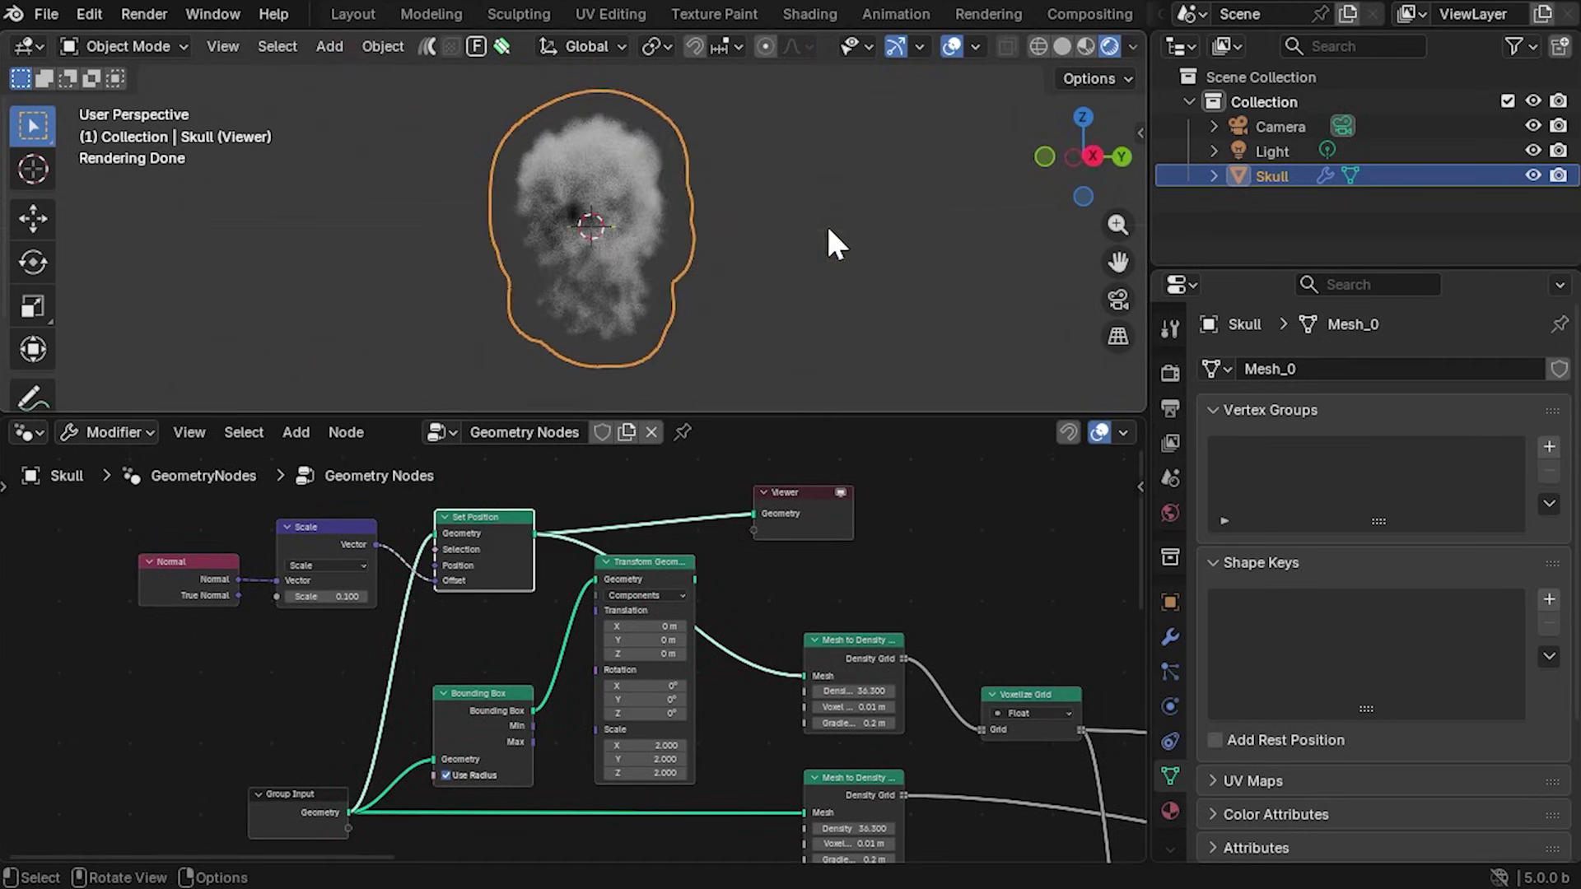
Delete the Viewer, Transform Geometry and Bounding Box nodes and reposition the Normal, Scale, Set Position nodes
{"action": "left_click", "coordinate": [803, 489]}
{"action": "key", "text": "x"}
{"action": "scroll", "coordinate": [863, 699], "scroll_direction": "down", "scroll_amount": 2}
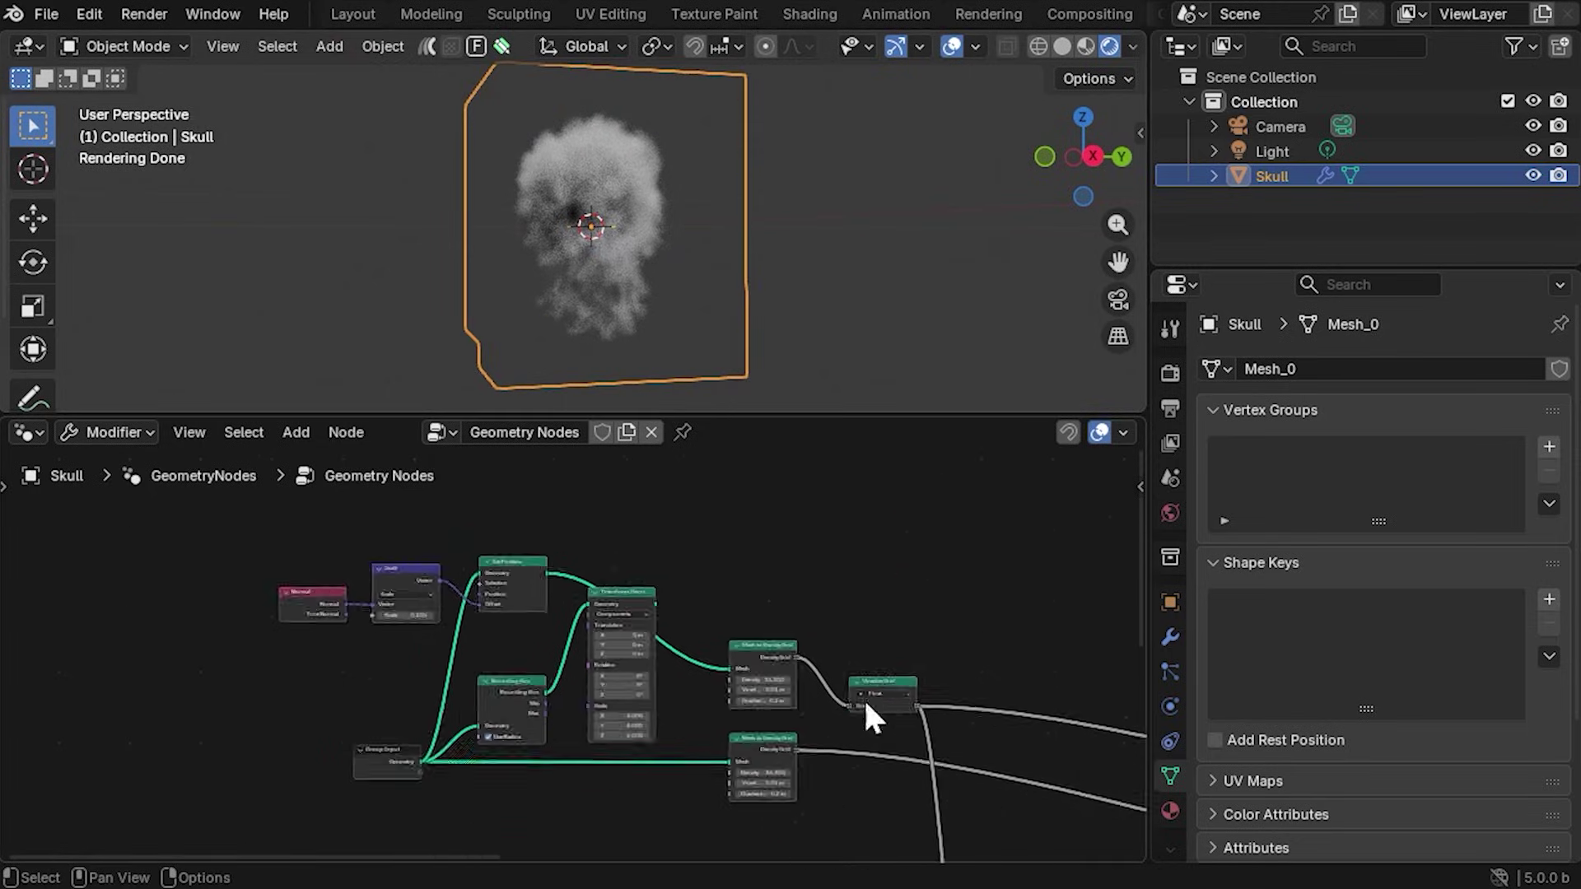
{"action": "left_click", "coordinate": [639, 556]}
{"action": "key", "text": "ctrl+x"}
{"action": "scroll", "coordinate": [654, 717], "scroll_direction": "down", "scroll_amount": 2}
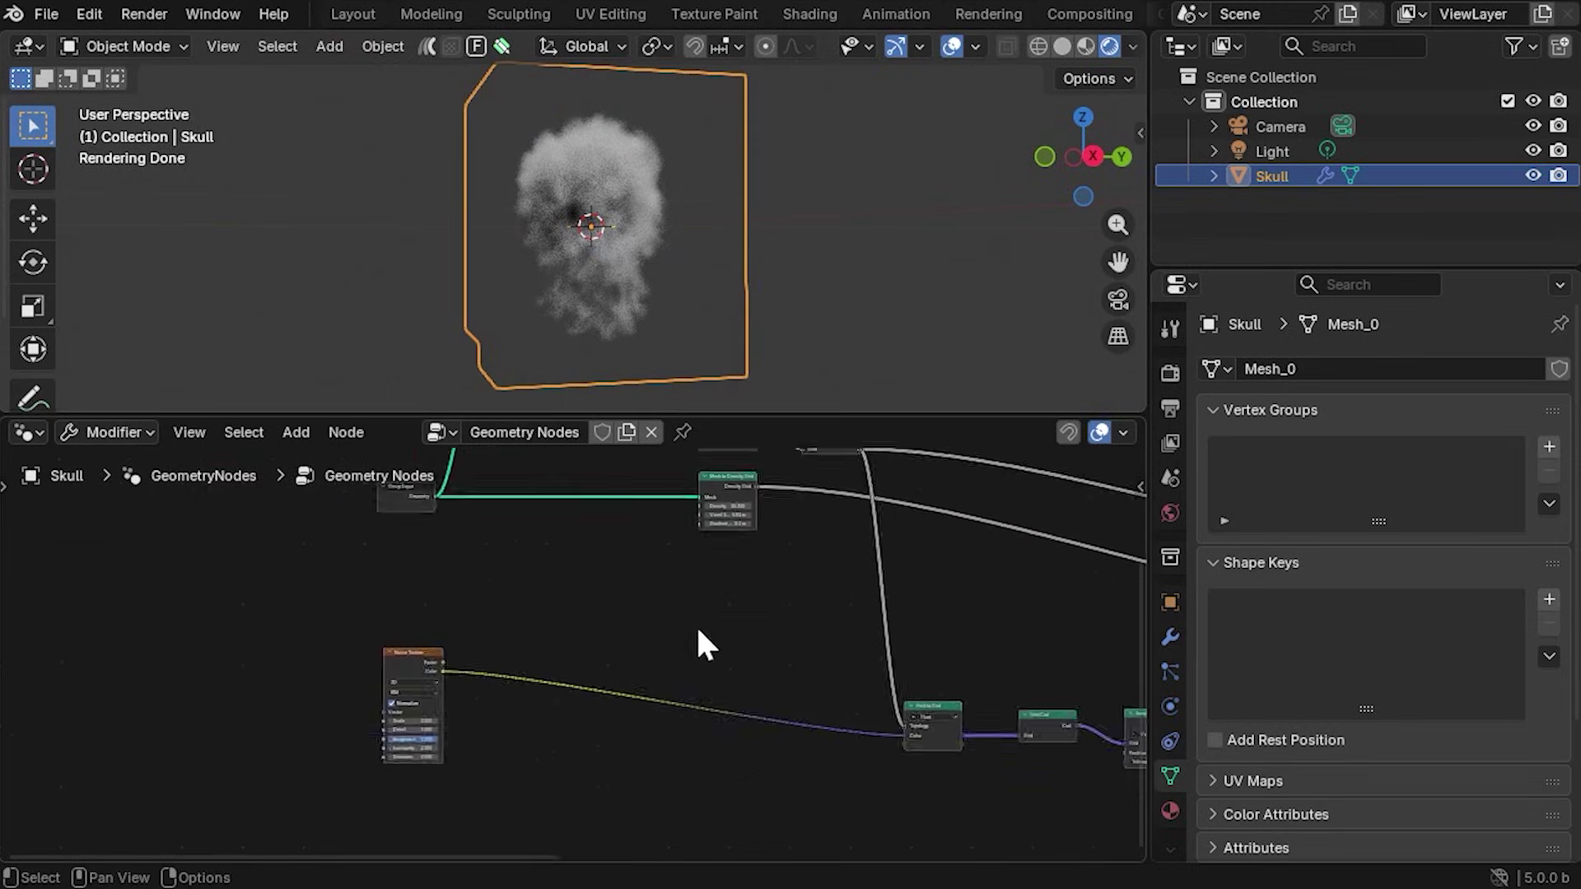
{"action": "left_click_drag", "start_coordinate": [169, 511], "coordinate": [441, 593]}
{"action": "key", "text": "g"}
{"action": "left_click", "coordinate": [642, 720]}
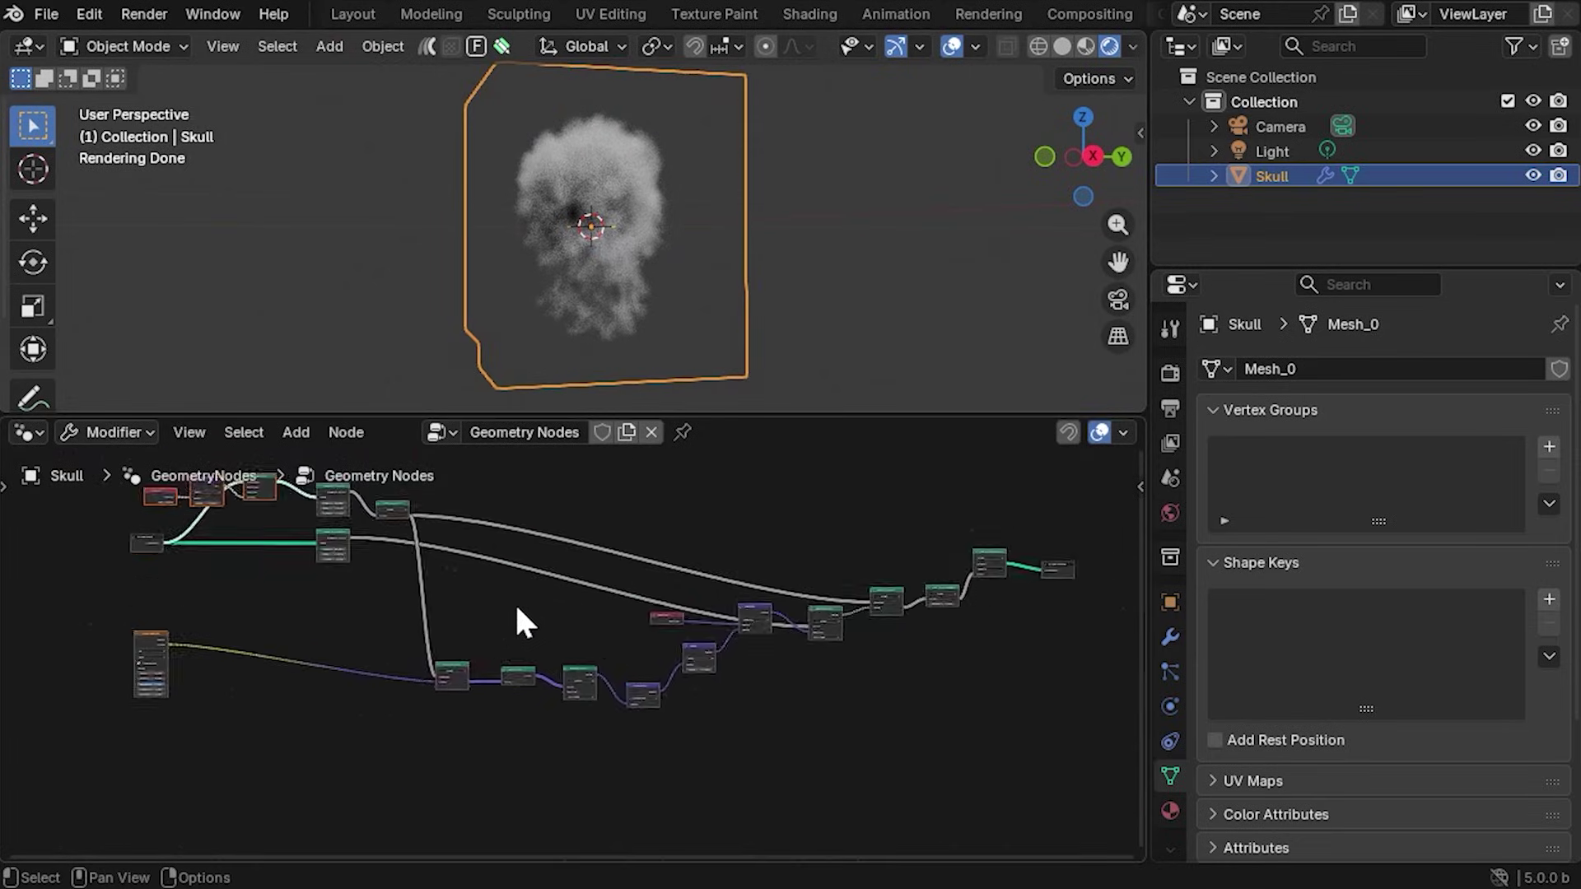
{"action": "scroll", "coordinate": [568, 665], "scroll_direction": "up", "scroll_amount": 3}
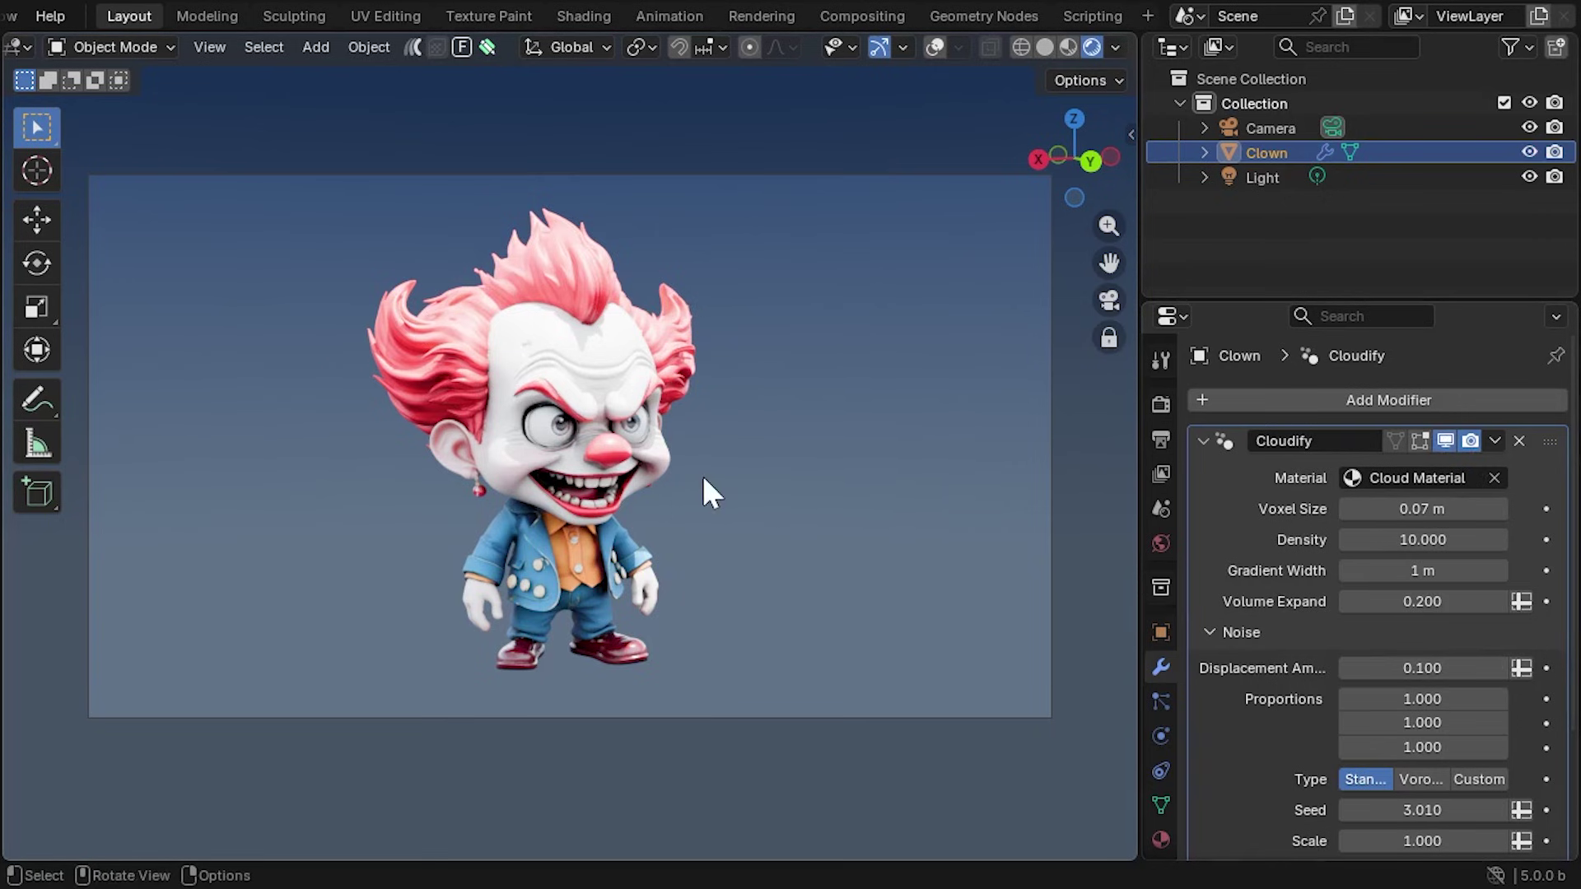
Switch the clown's Cloudify noise Type from Standard to Custom
{"action": "middle_click_drag", "start_coordinate": [565, 556], "coordinate": [677, 565]}
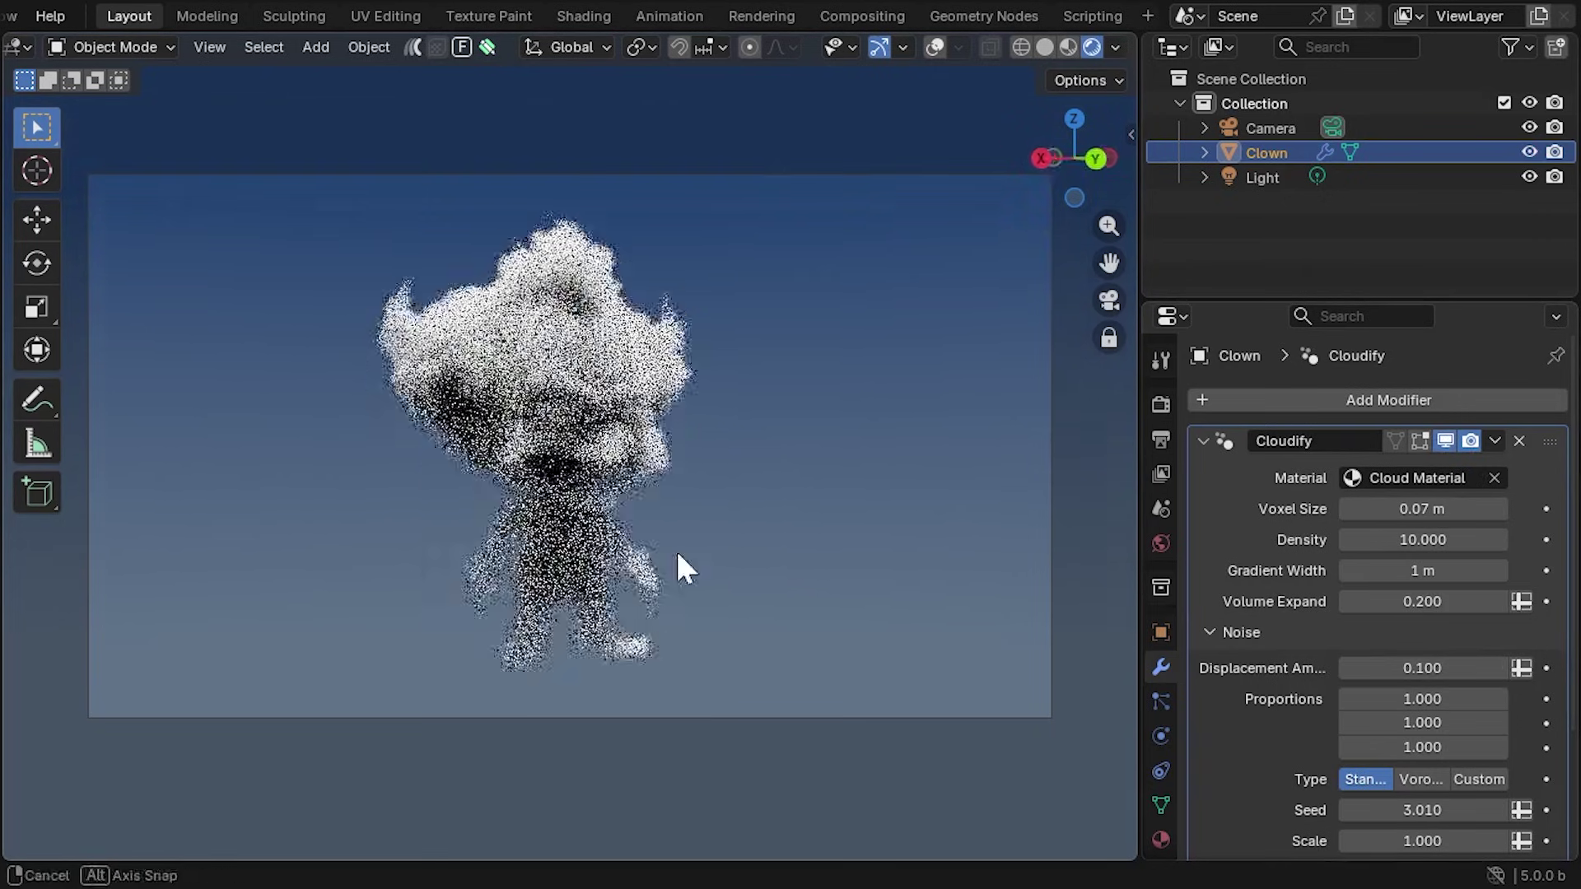
{"action": "scroll", "coordinate": [1470, 659], "scroll_direction": "down", "scroll_amount": 5}
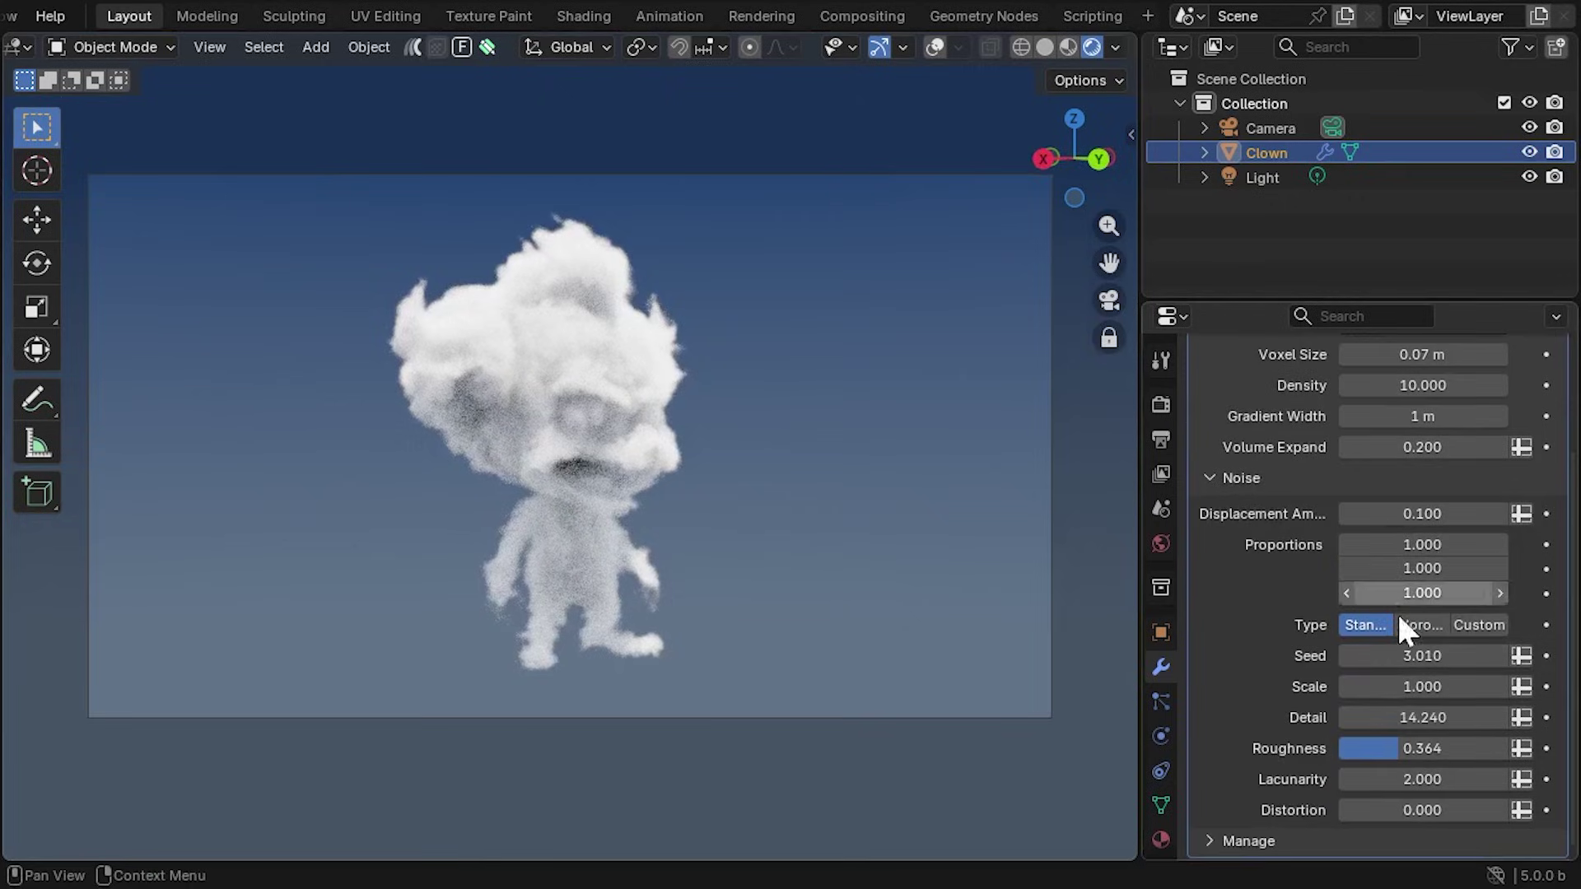
{"action": "left_click", "coordinate": [1479, 624]}
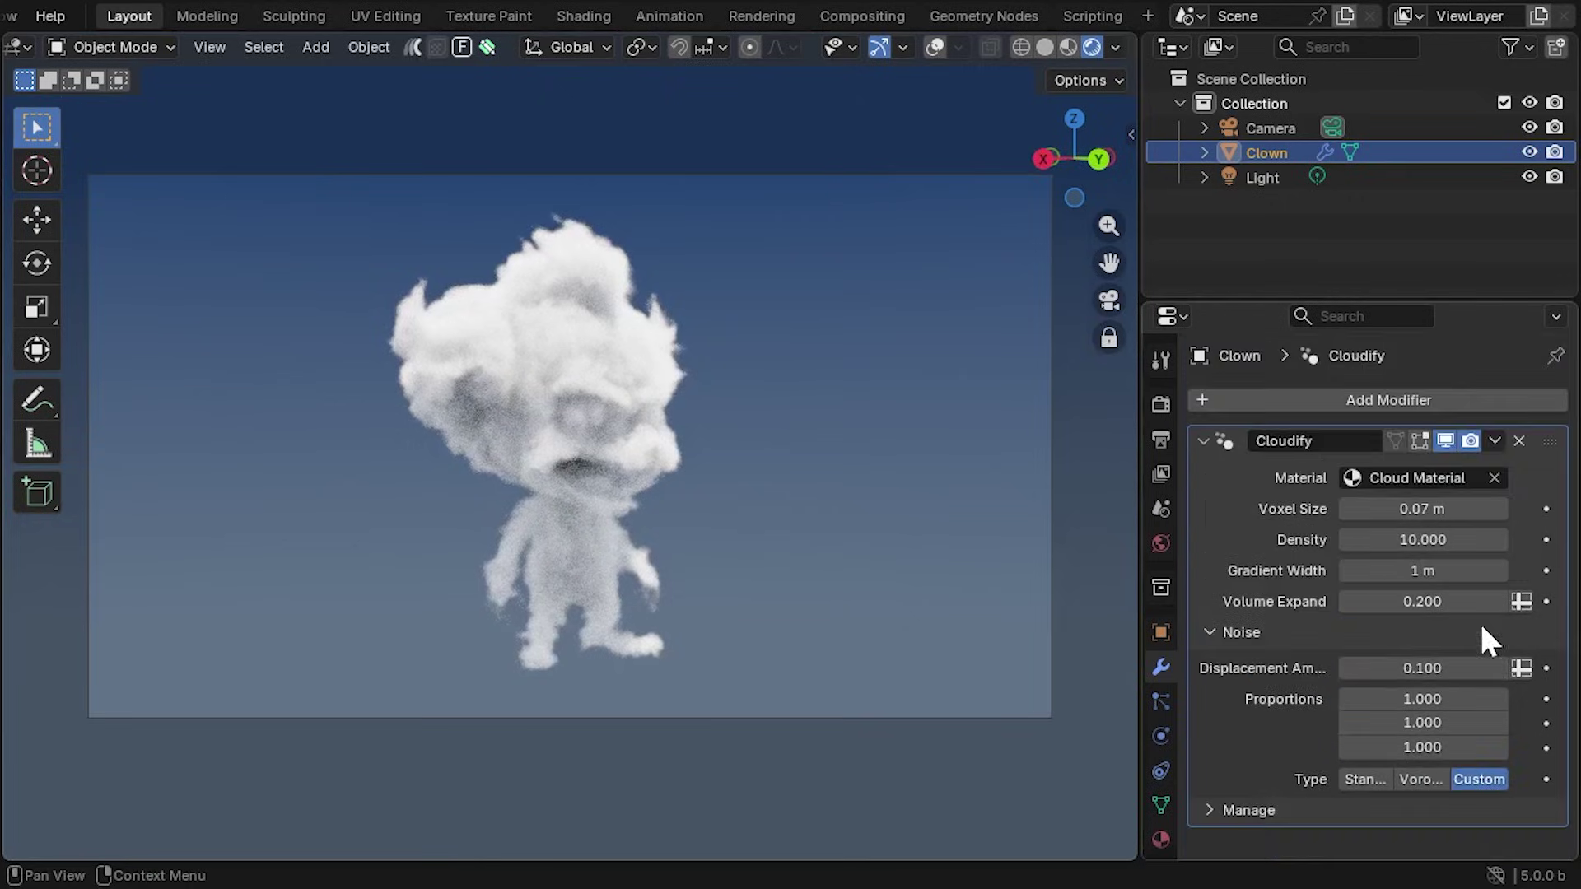
In the Geometry Nodes workspace, zoom onto the Multiply node in the Add New Type here frame
{"action": "left_click", "coordinate": [997, 11]}
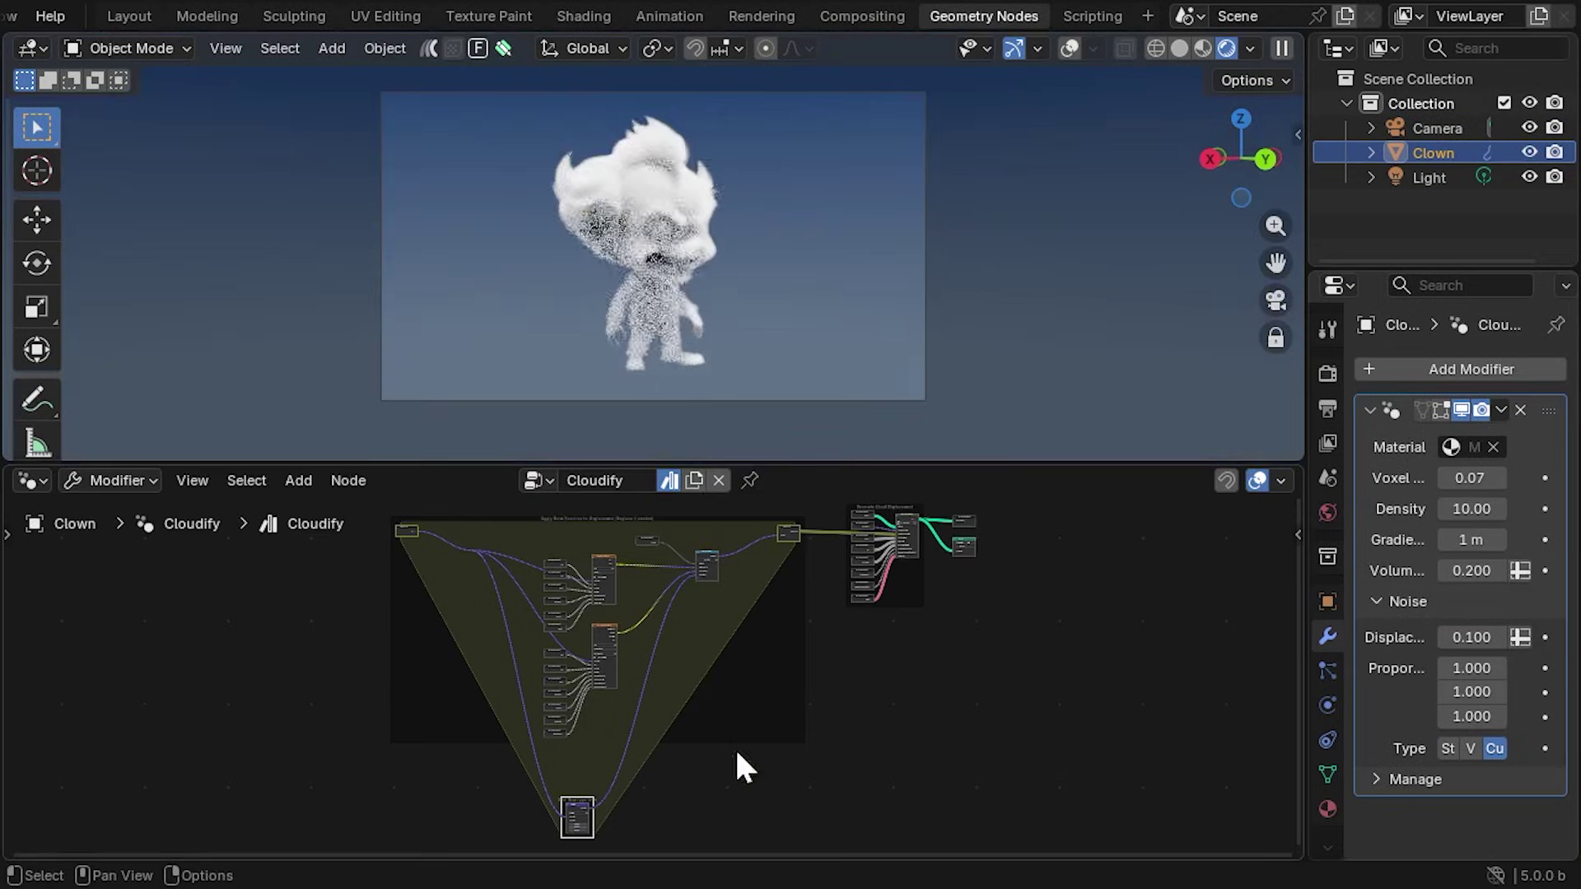
{"action": "scroll", "coordinate": [644, 794], "scroll_direction": "up", "scroll_amount": 3}
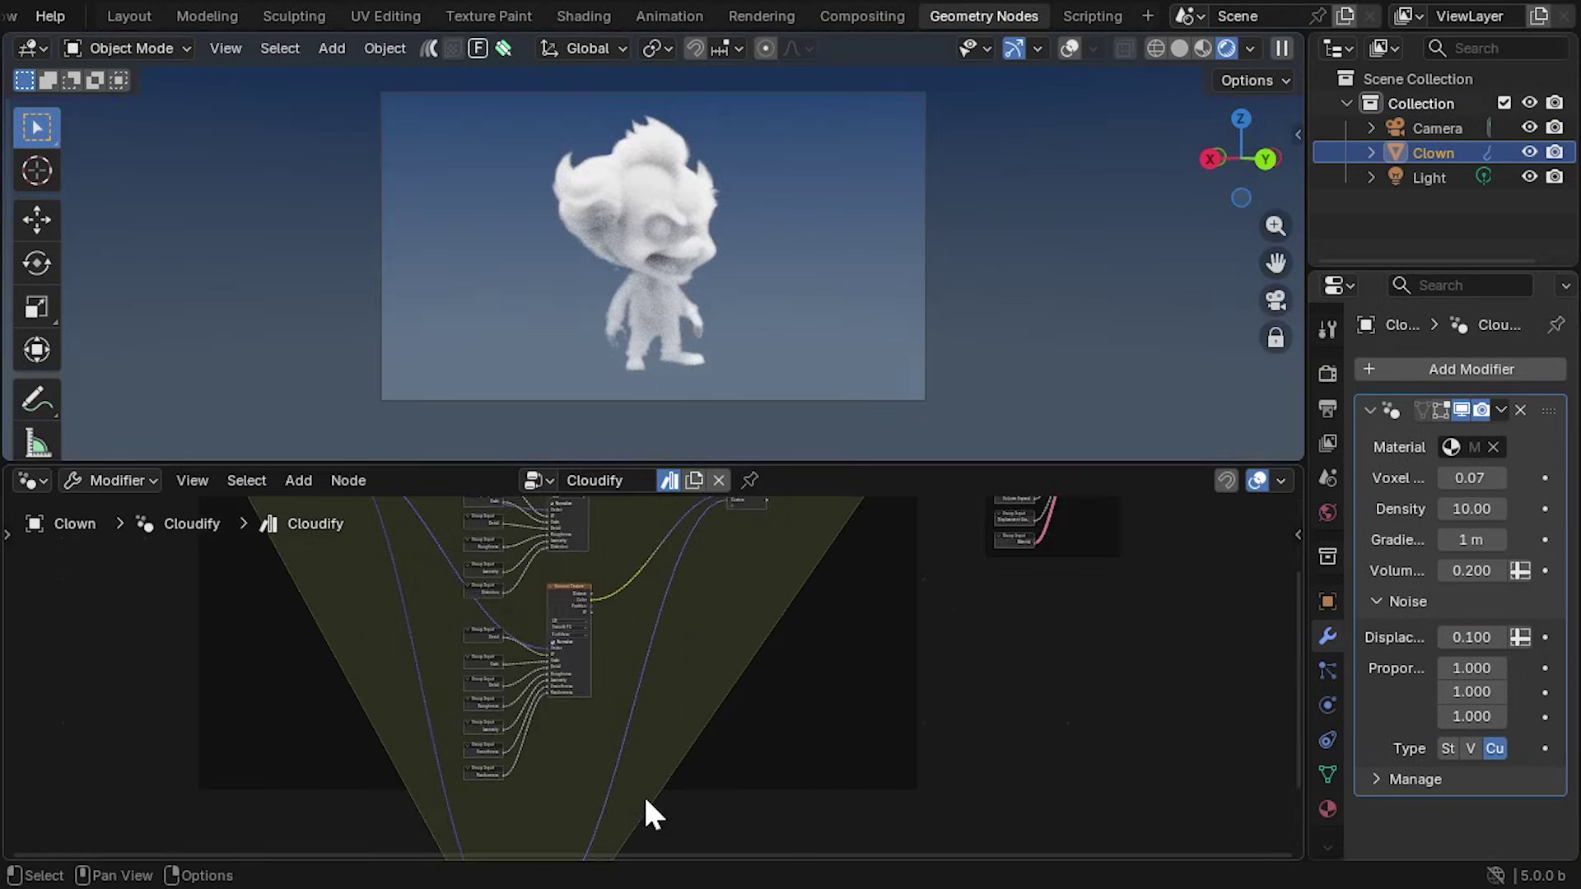
{"action": "middle_click_drag", "start_coordinate": [745, 545], "coordinate": [792, 647]}
{"action": "scroll", "coordinate": [670, 636], "scroll_direction": "up", "scroll_amount": 2}
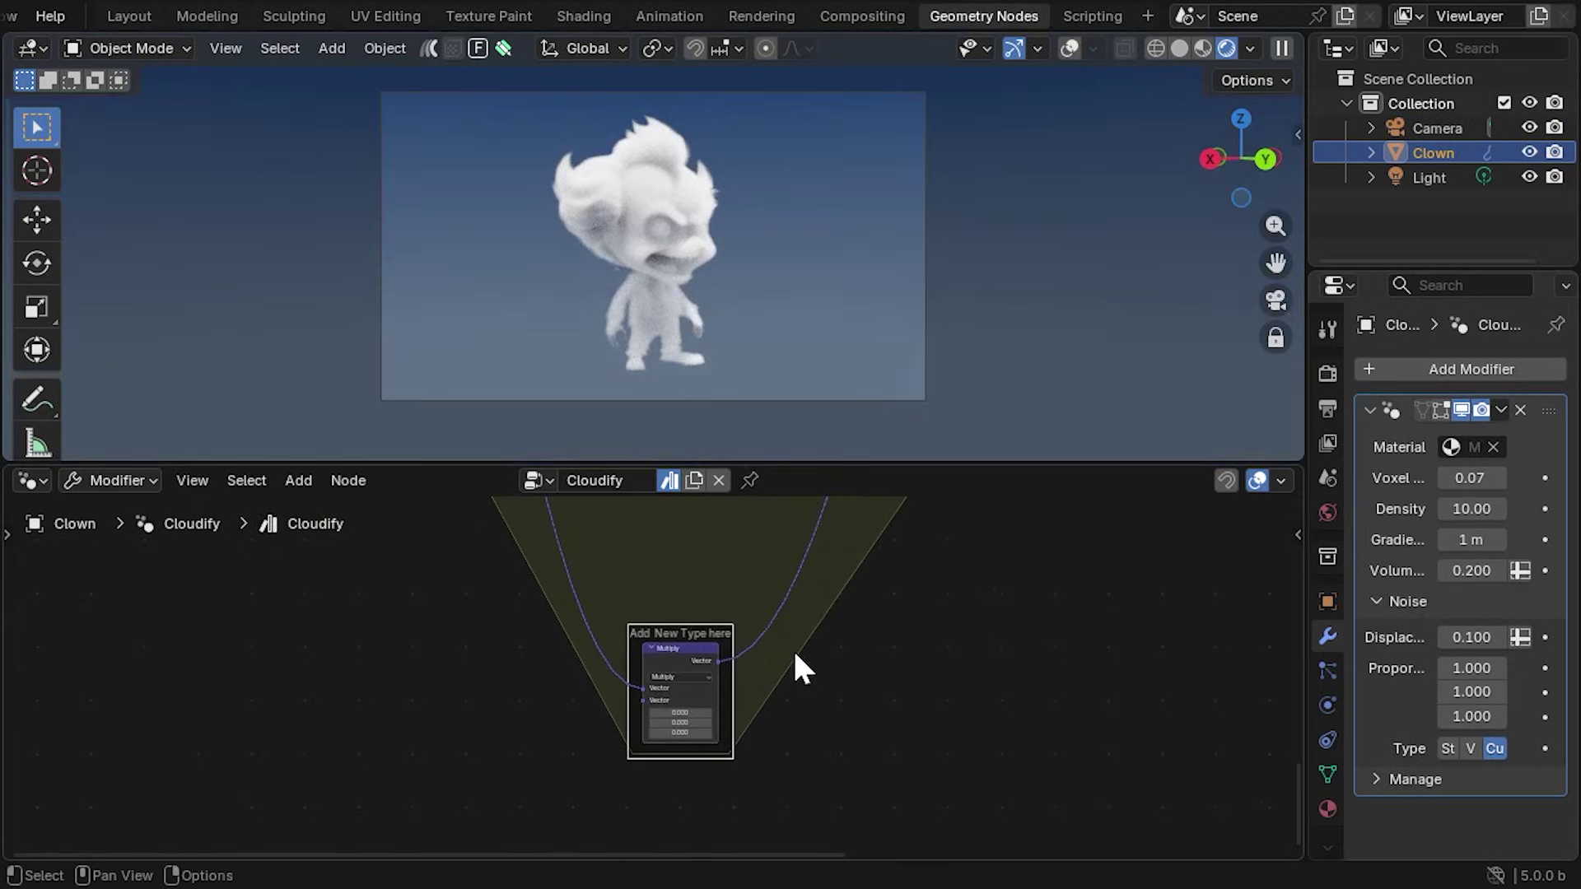
{"action": "scroll", "coordinate": [793, 635], "scroll_direction": "up", "scroll_amount": 1}
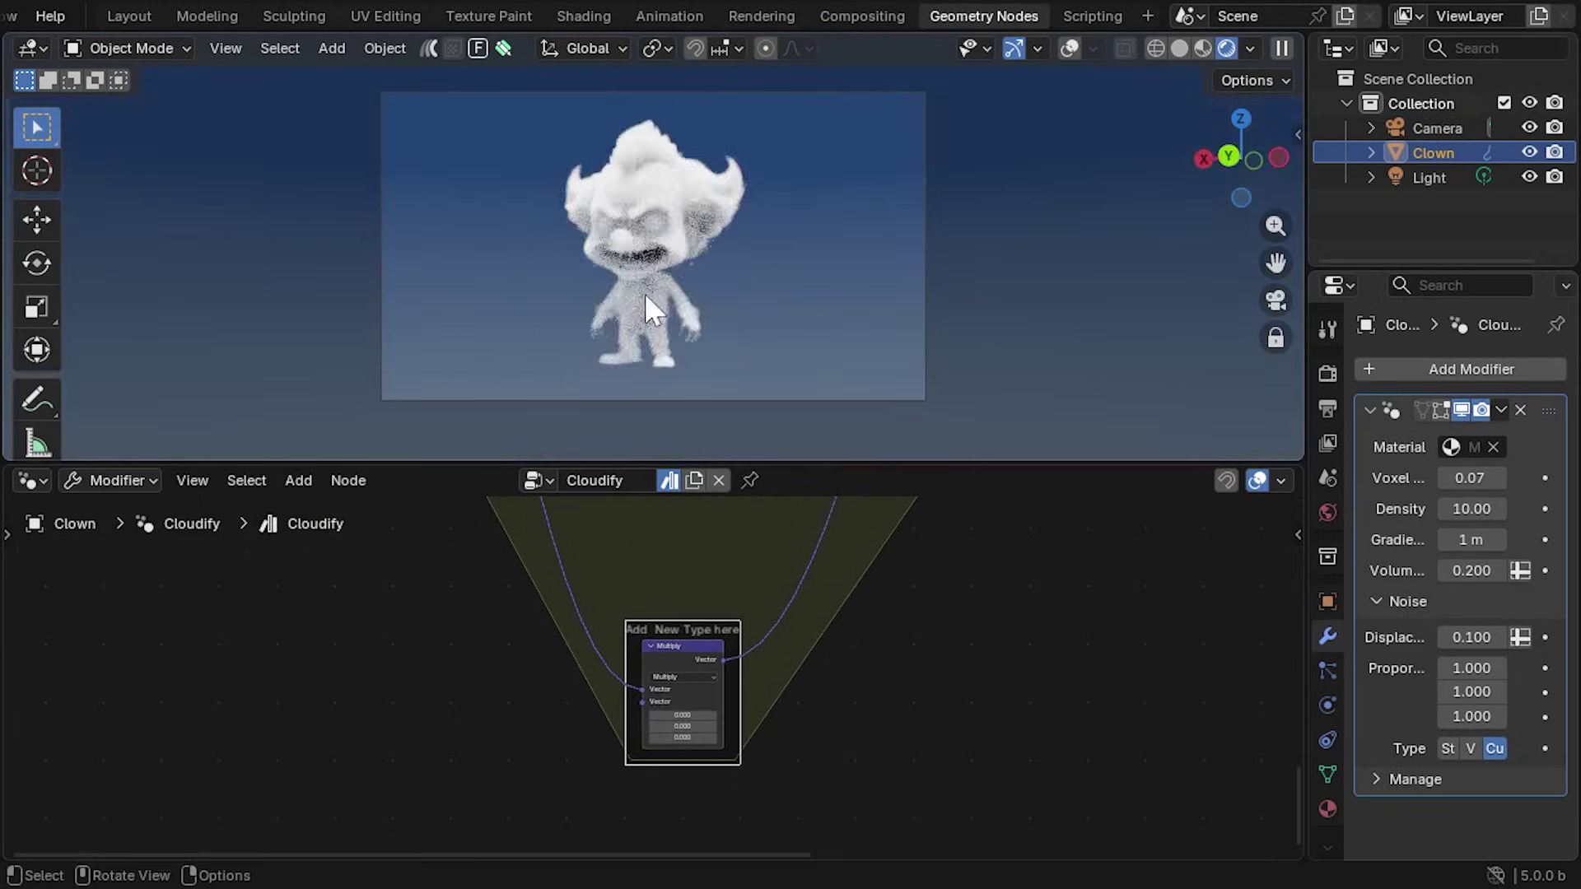